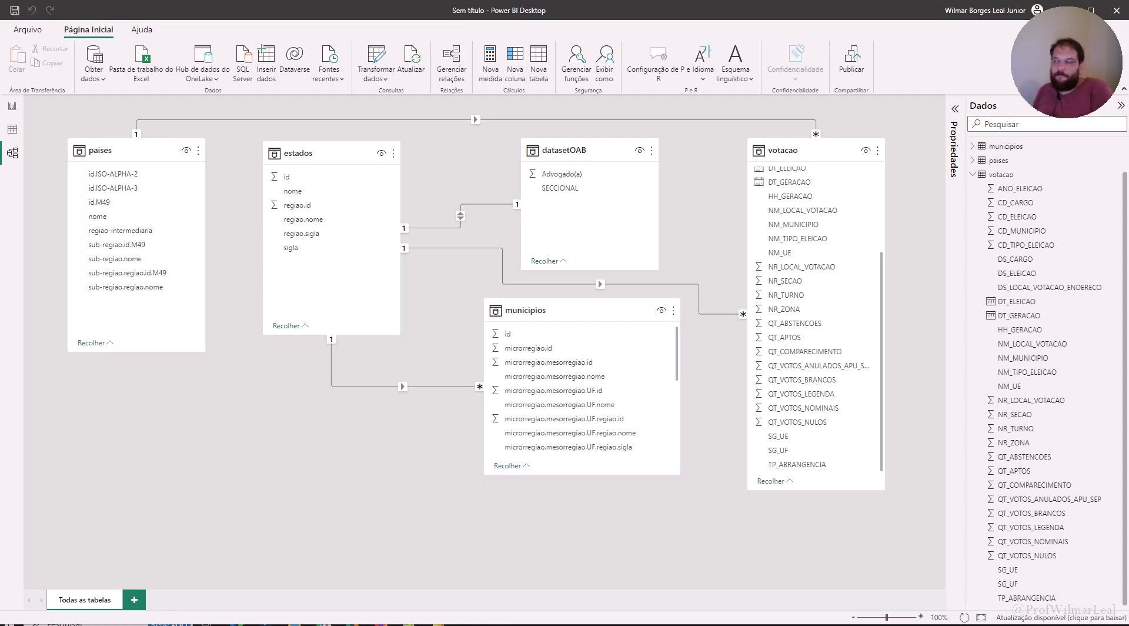
Step: Add a map visual at the centre of Página 1 with estados sigla in Localização
click(12, 106)
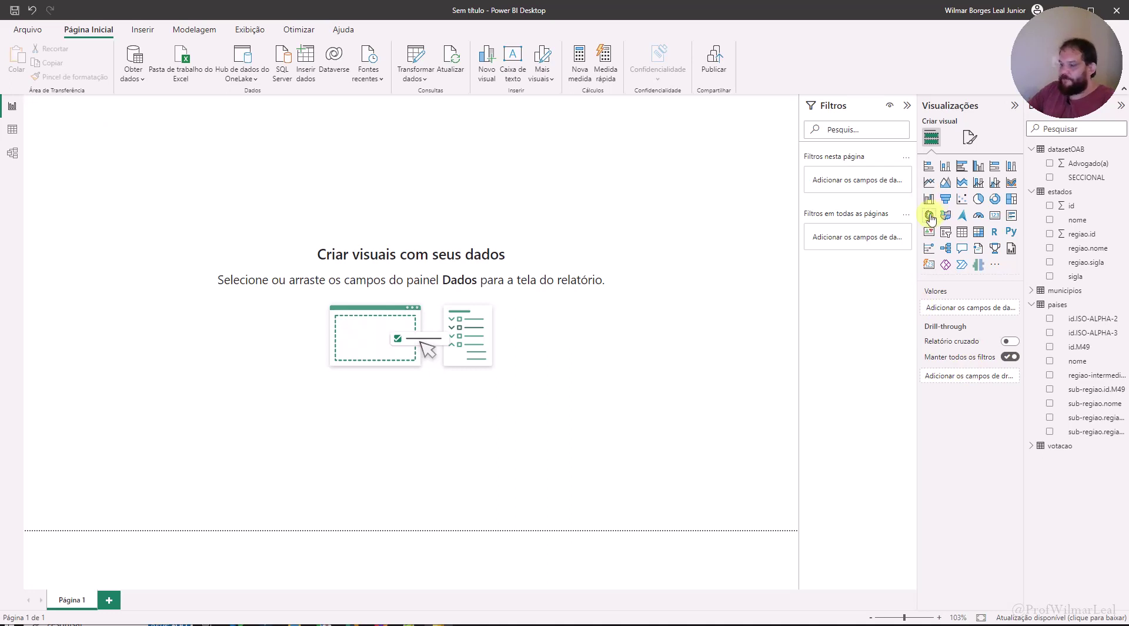
key(alt)
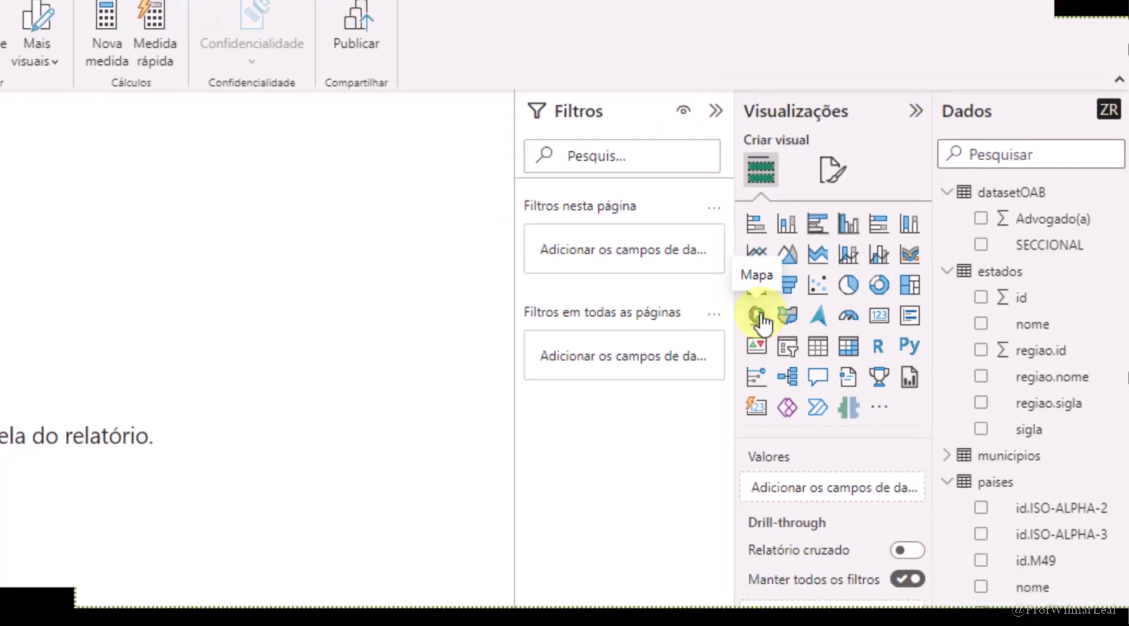
click(757, 316)
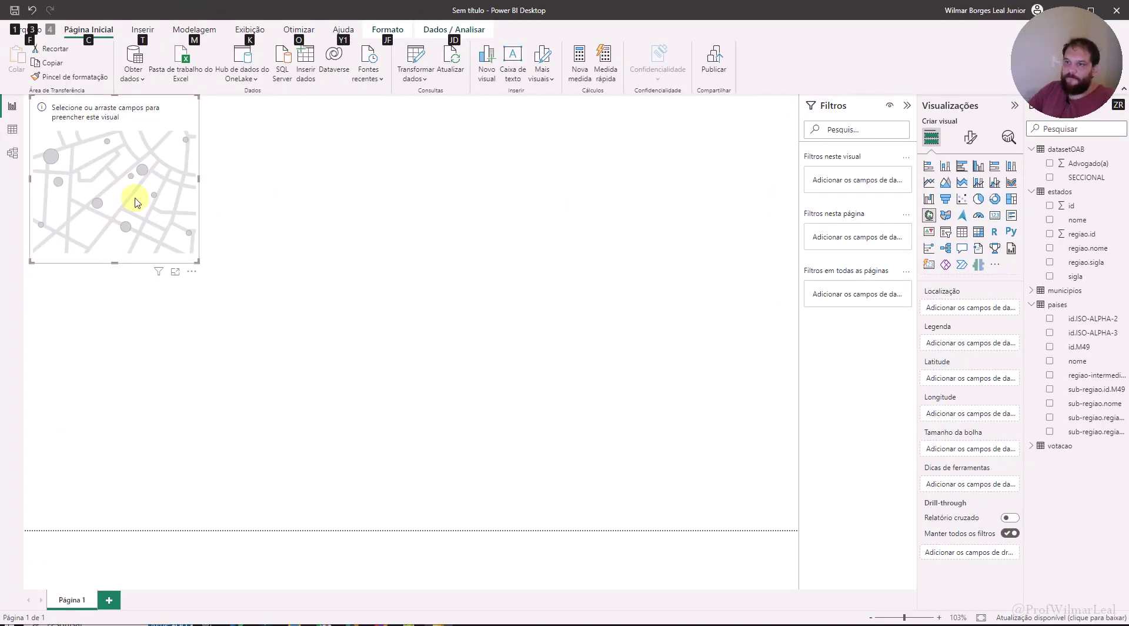
drag(139, 202, 393, 298)
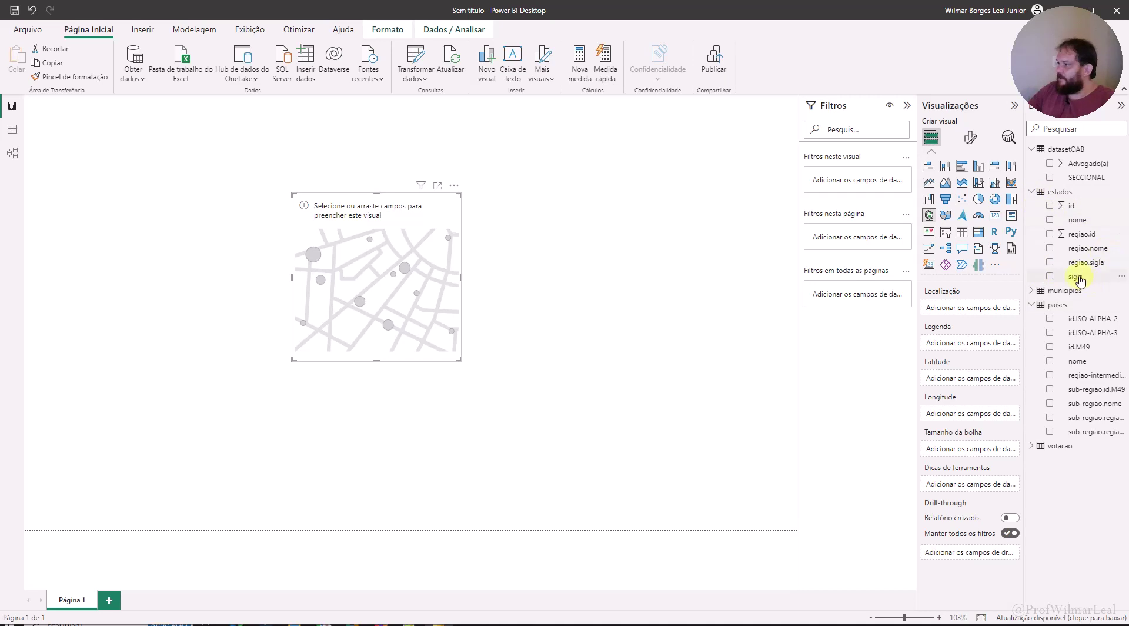
drag(1079, 278, 953, 309)
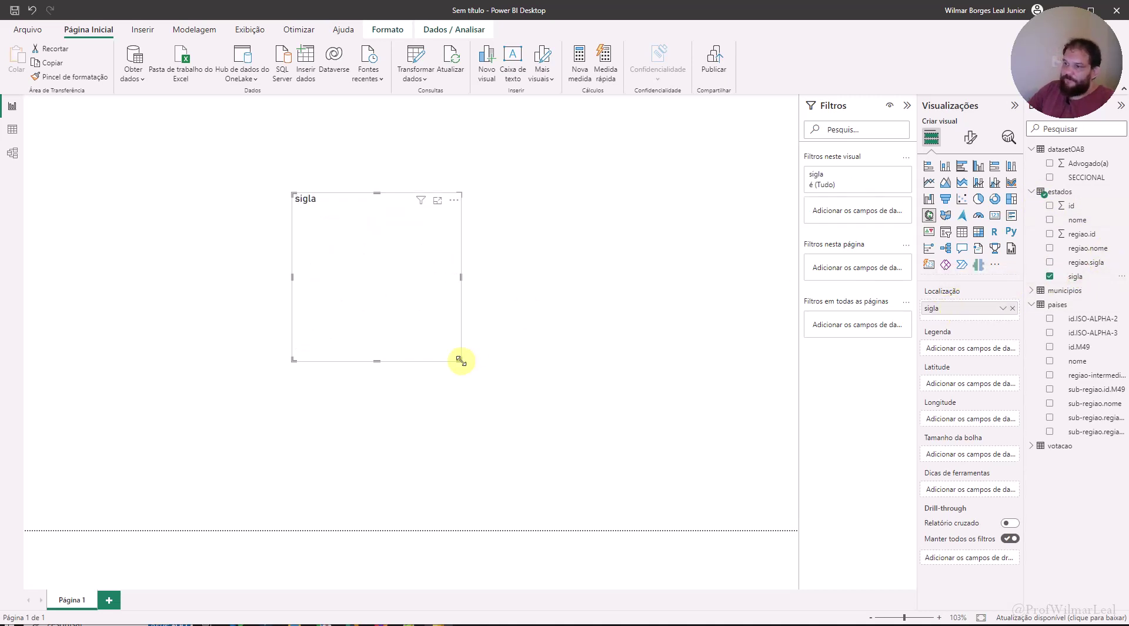
Step: Enlarge the sigla map, inspect its worldwide bubbles, then delete the map visual
drag(460, 360, 648, 430)
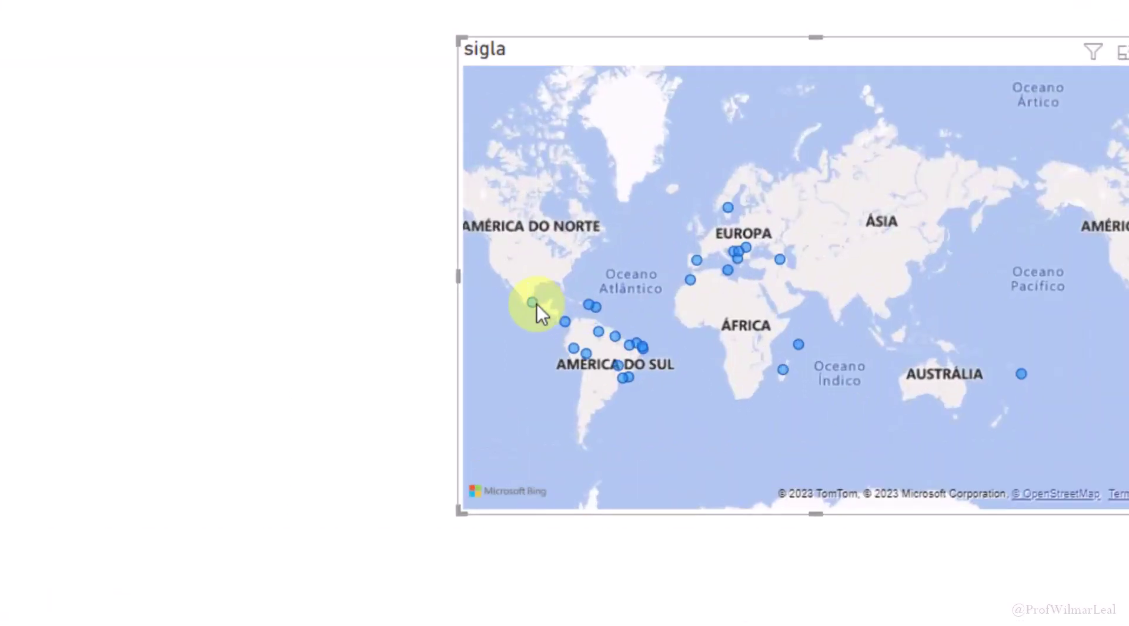
mouse_move(535, 303)
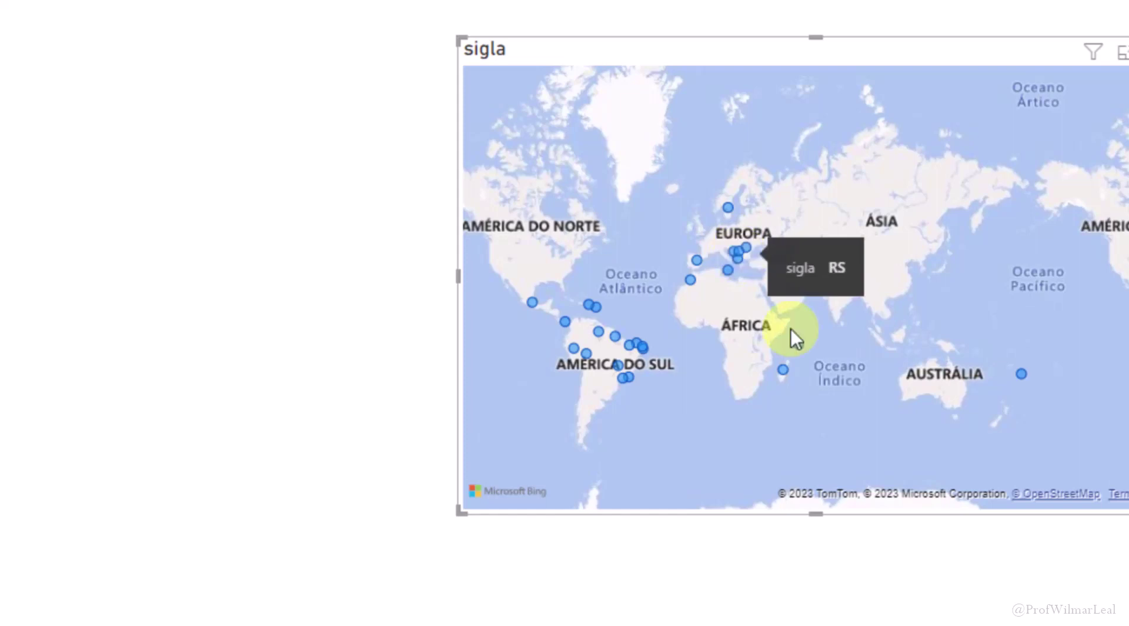
mouse_move(781, 375)
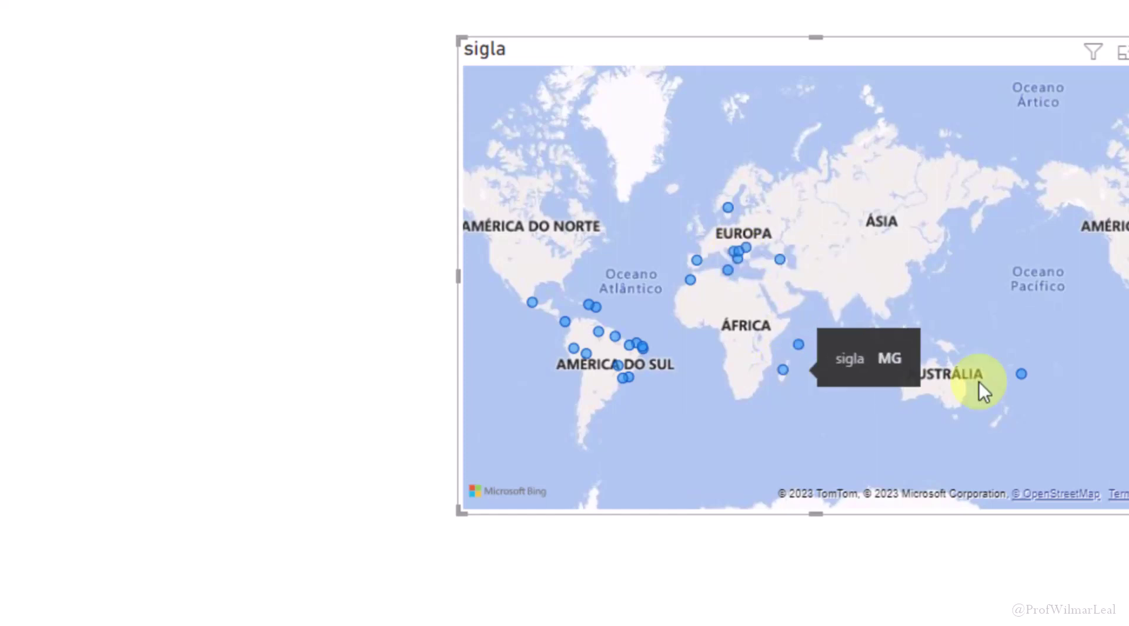
mouse_move(1021, 372)
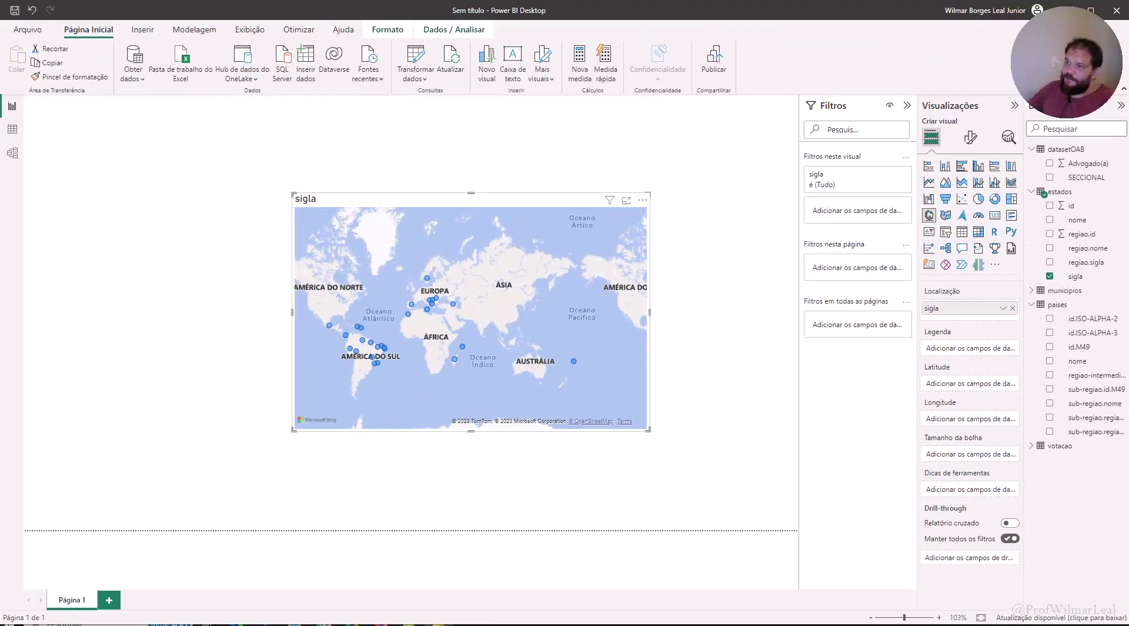
click(408, 197)
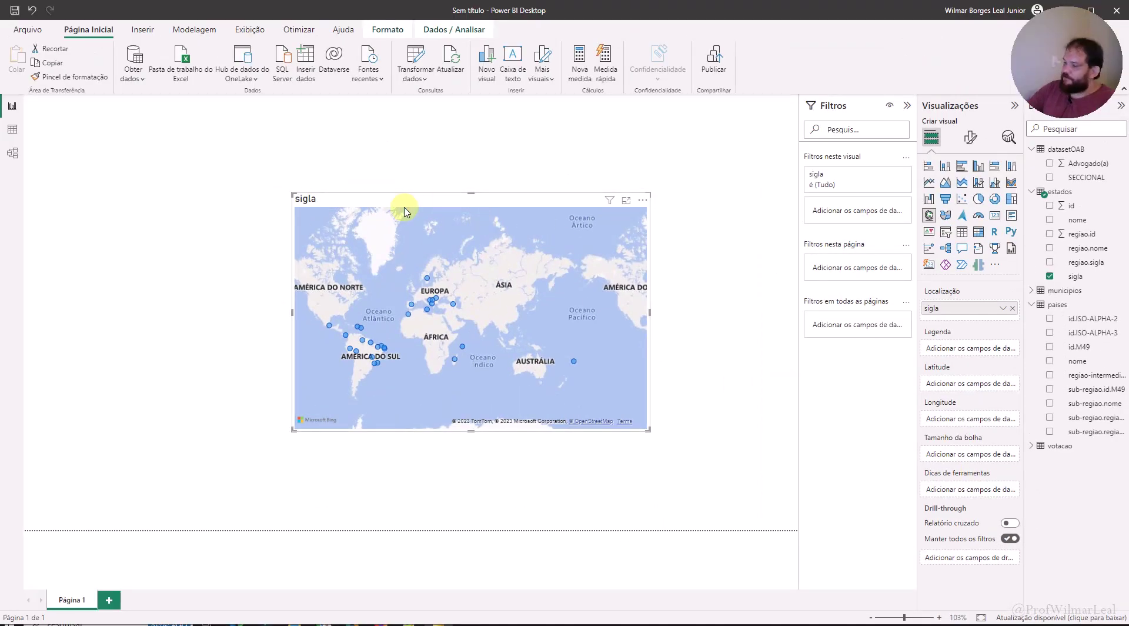
key(Delete)
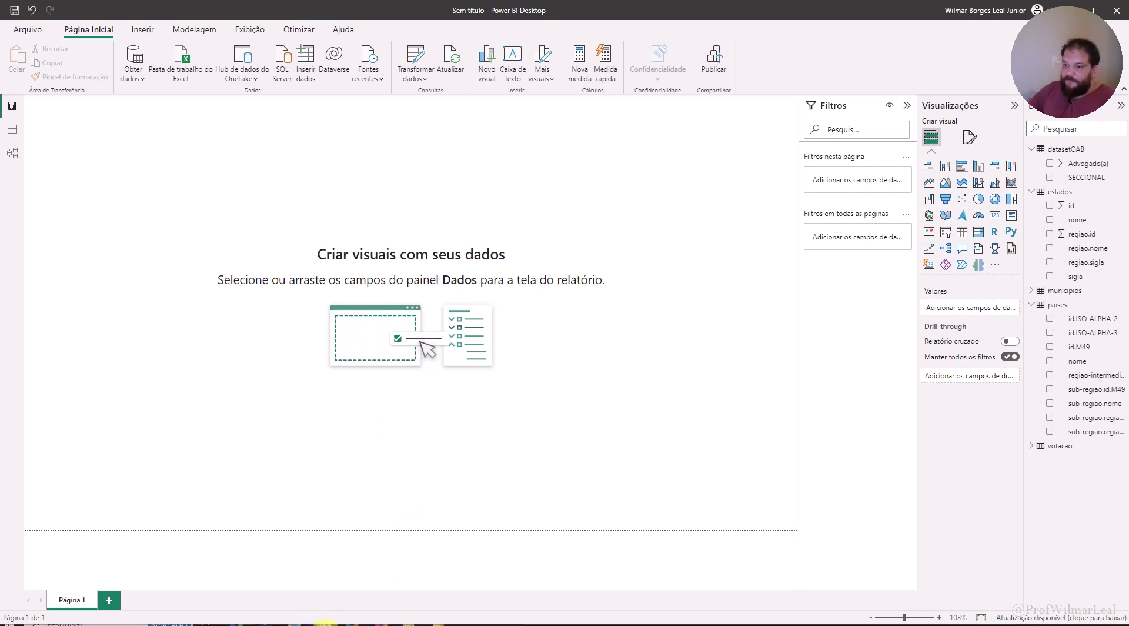
Step: Search Google in Chrome for 'coordenadas dos estados do brasil'
click(324, 622)
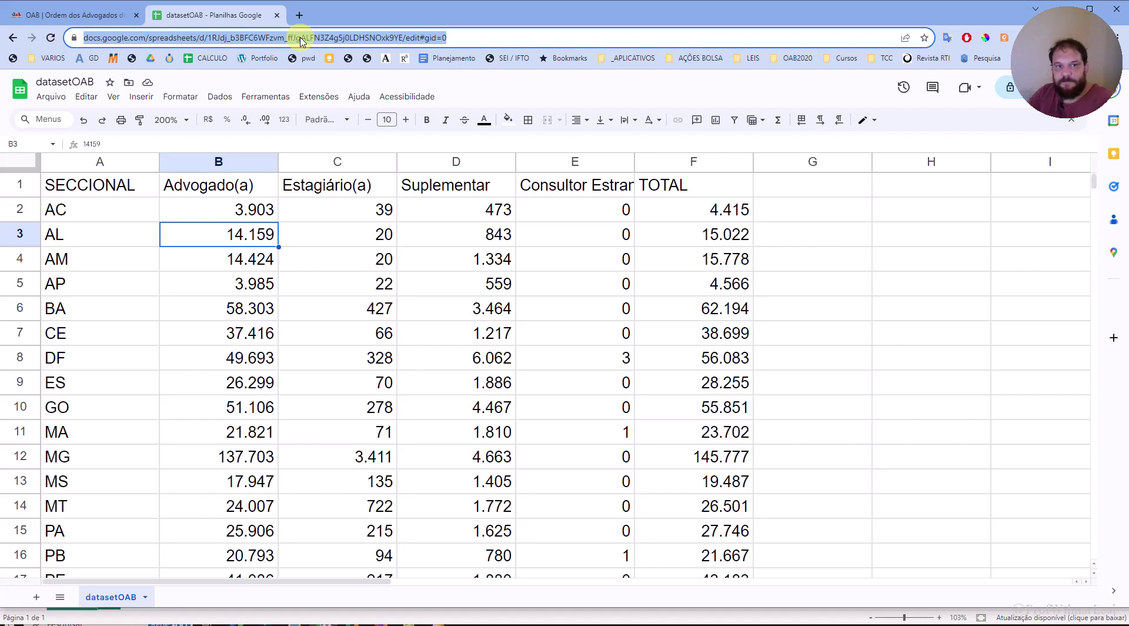
text(coor)
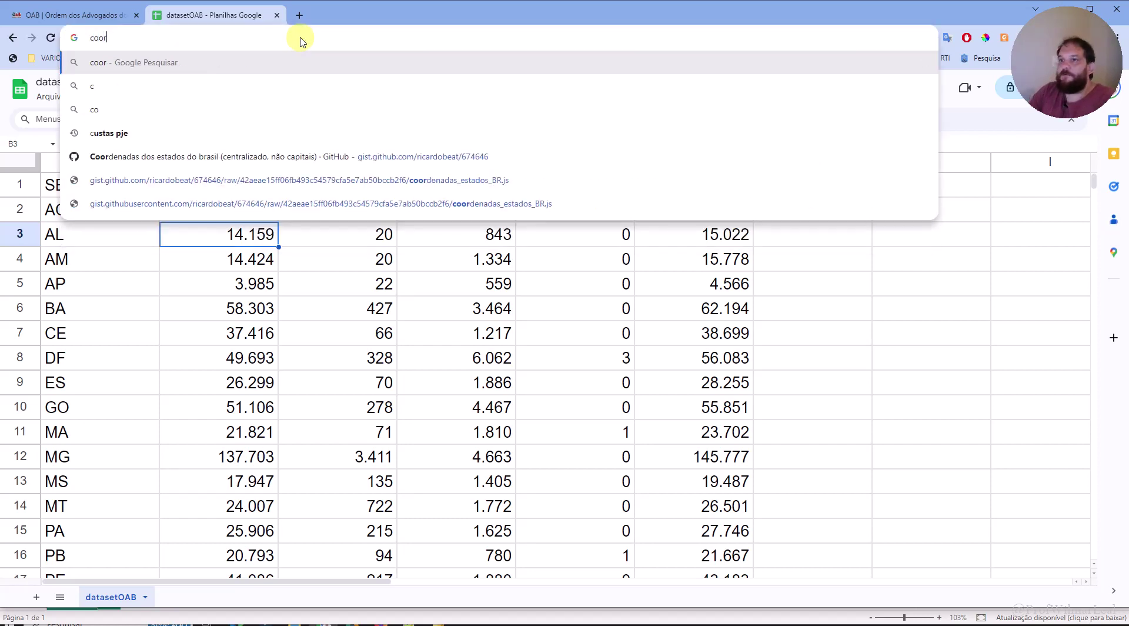
text(denadas do)
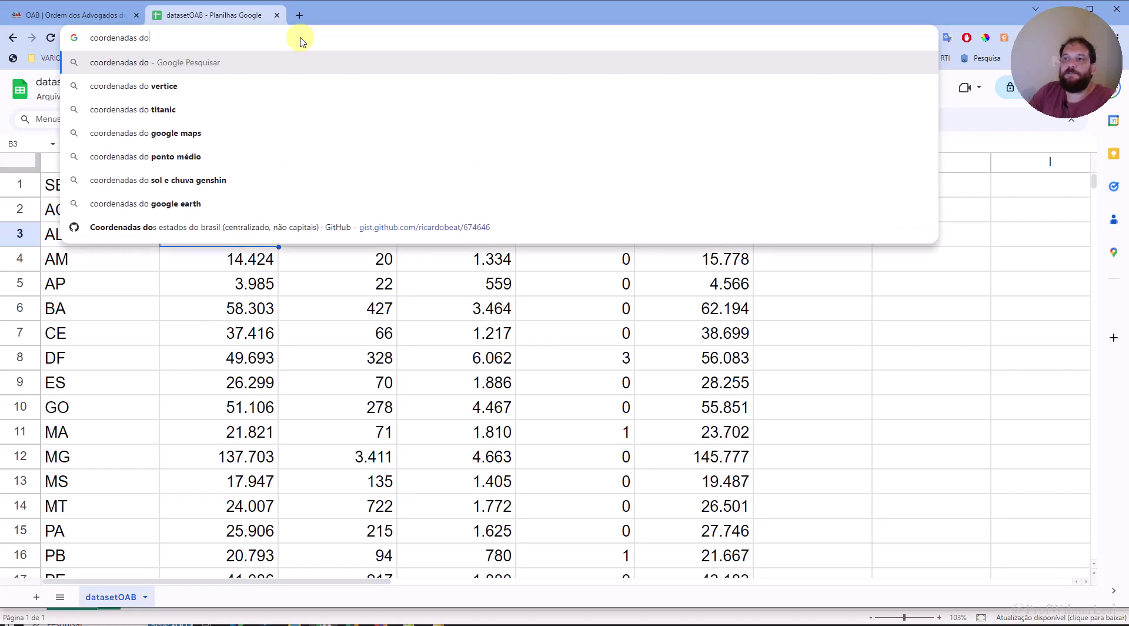
text(s estados )
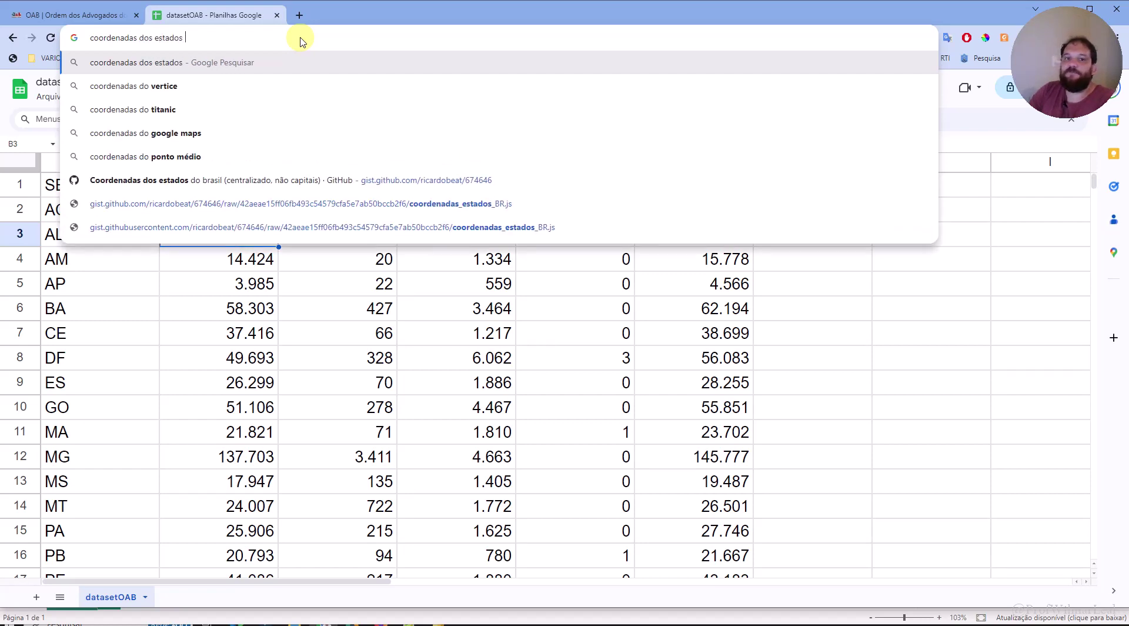
text(do brasi)
key(Return)
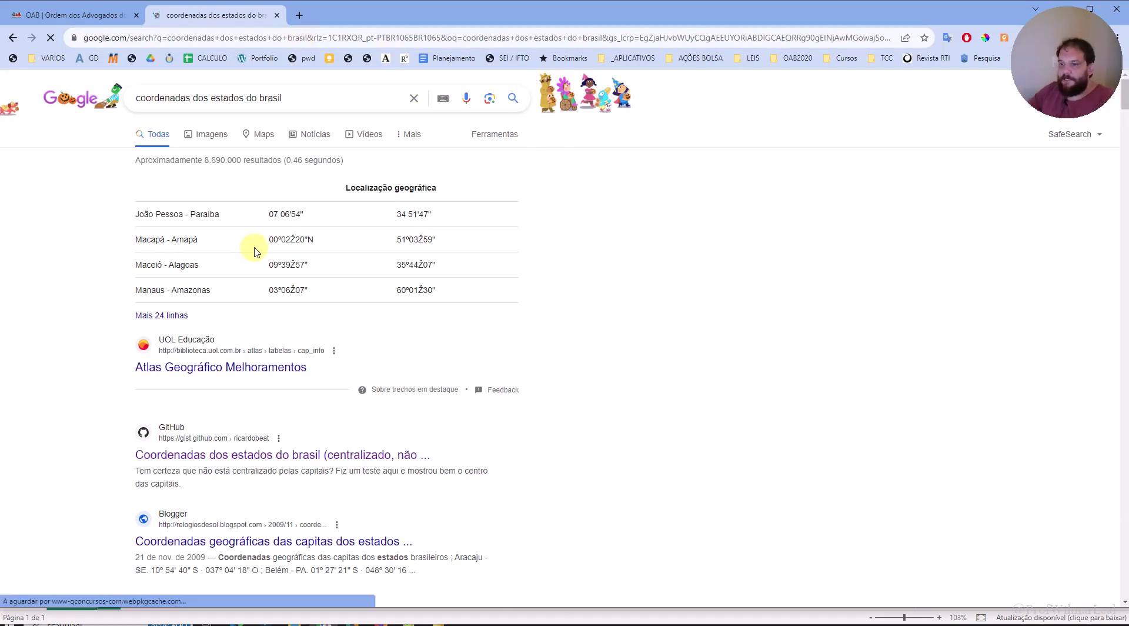
Step: Highlight the latitude values shown in the coordinate search results
drag(270, 215, 322, 220)
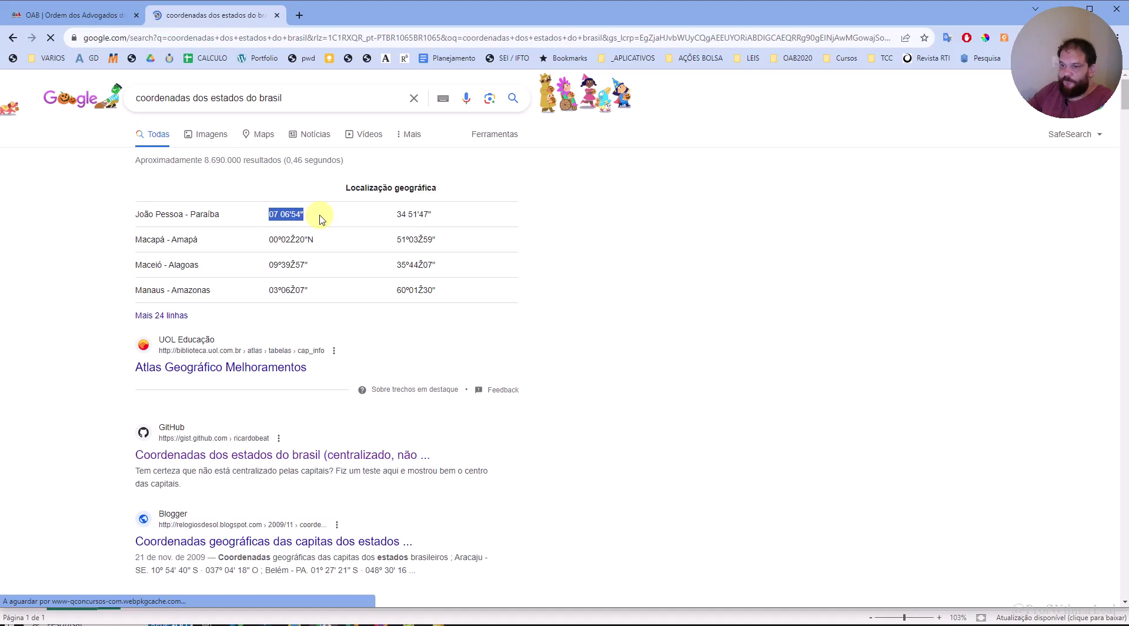
scroll(321, 219, down, 3)
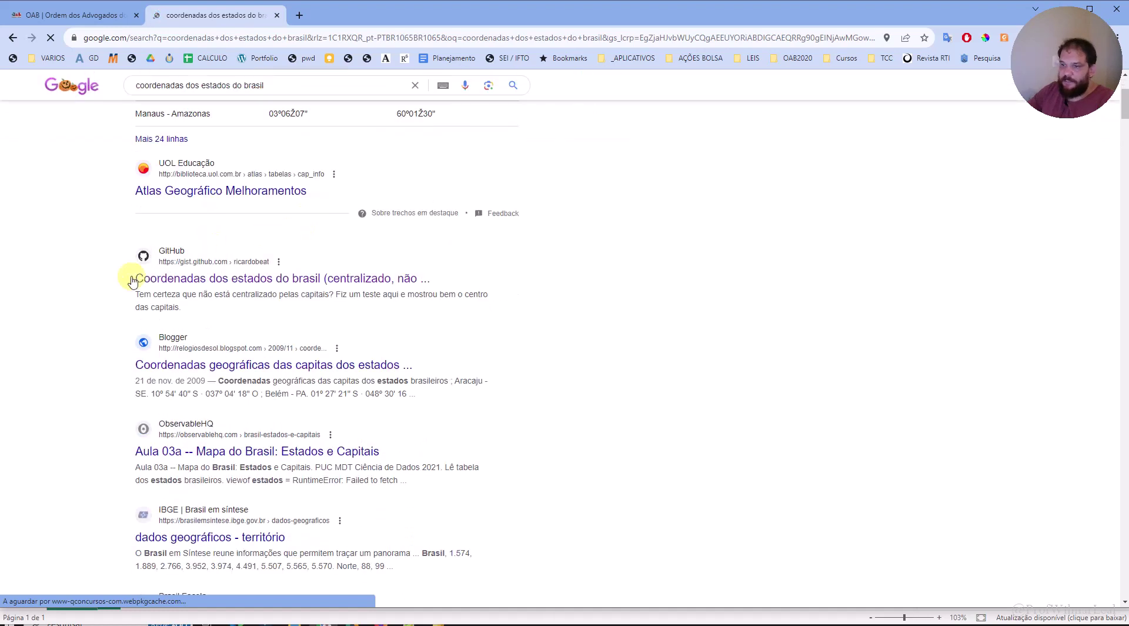
drag(133, 237, 441, 278)
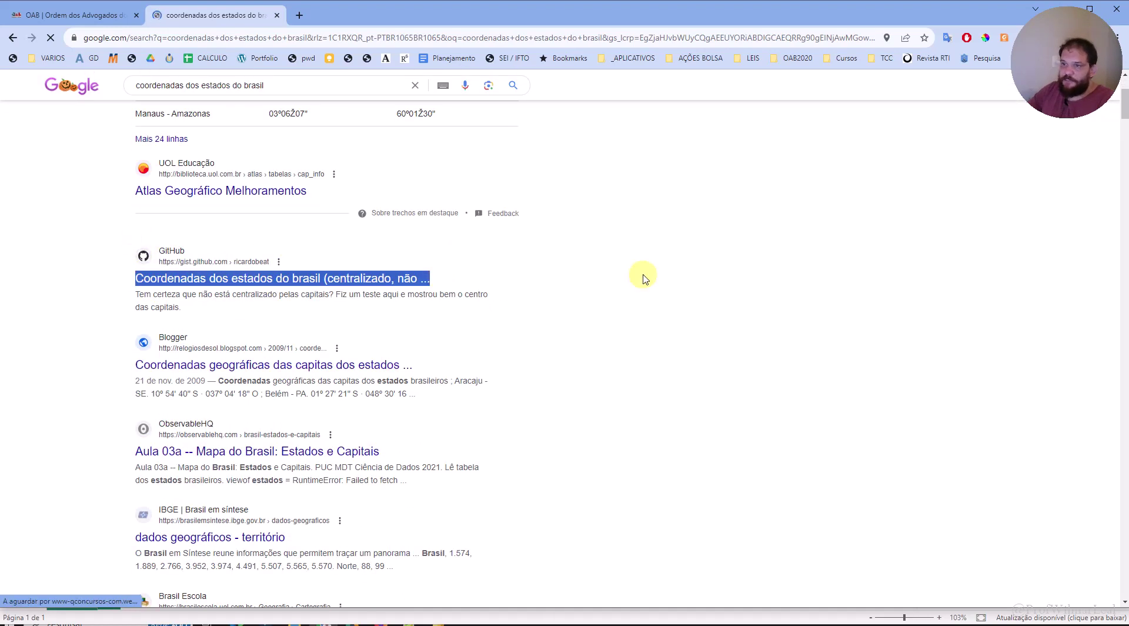
click(94, 248)
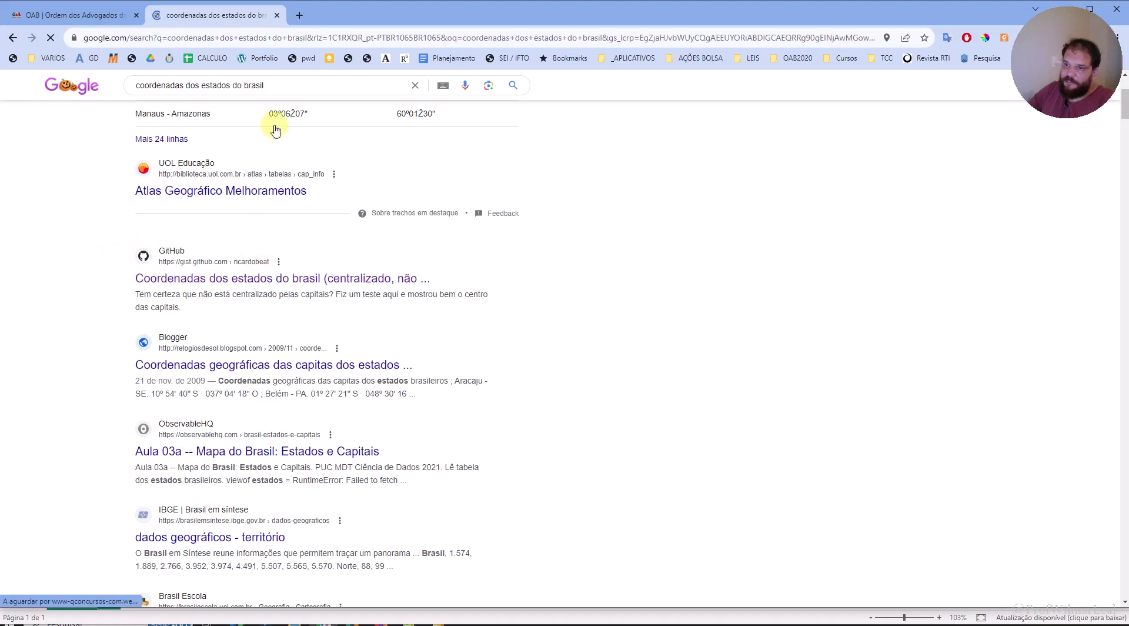
Step: Append 'git' to the query and open the top GitHub gist result in a new tab
click(293, 85)
text(git)
key(Return)
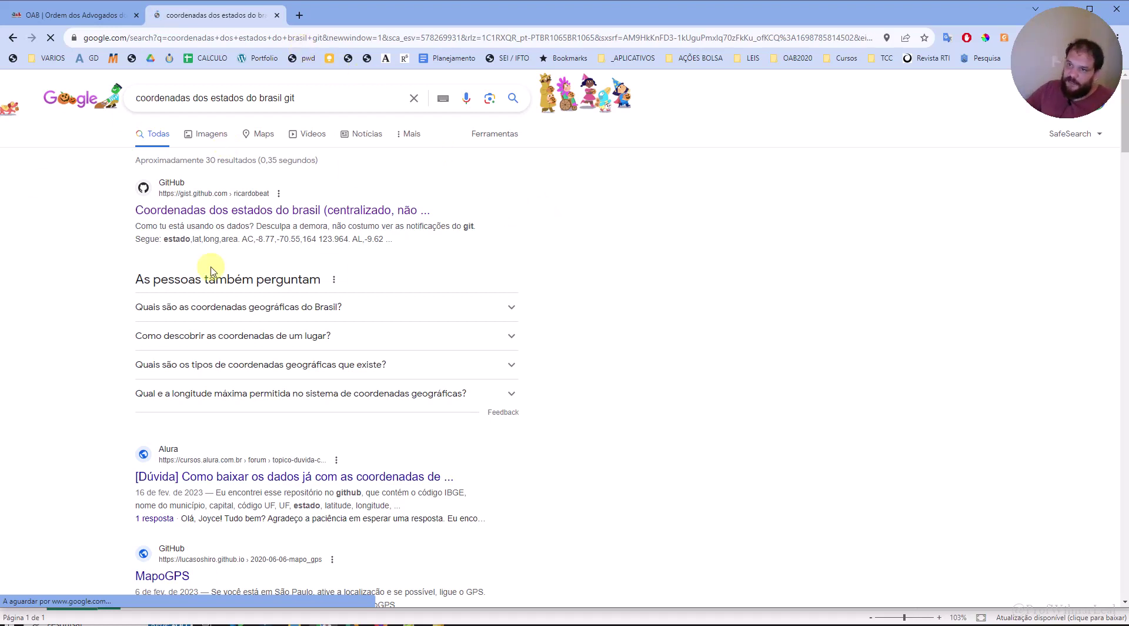
click(318, 216)
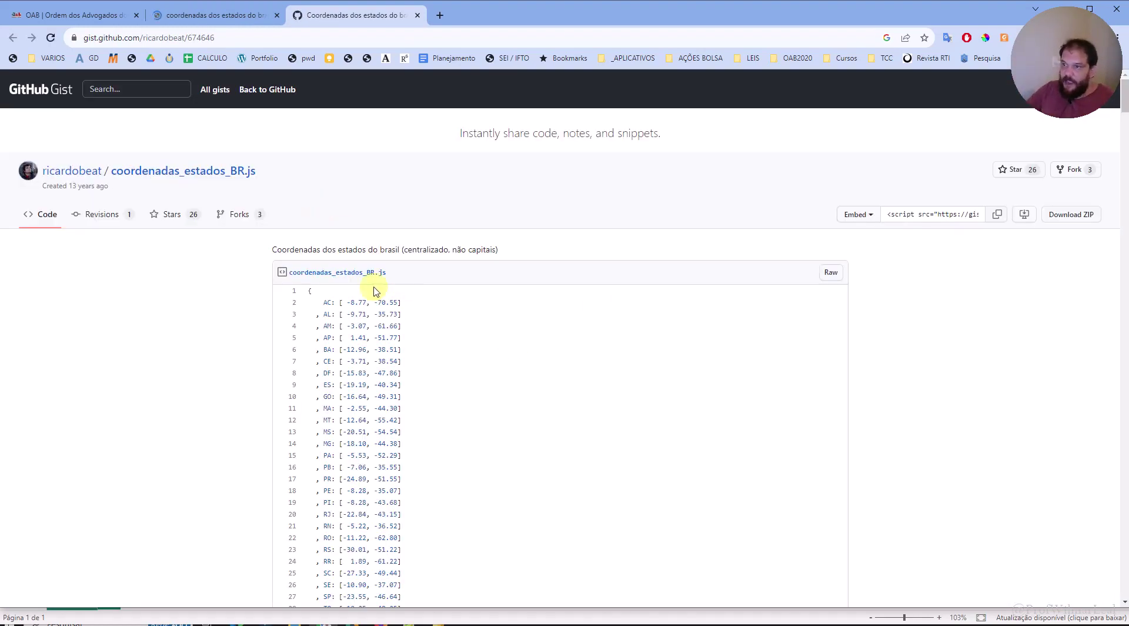
Step: Scroll the gist code and comments to the quoted "uf";"latitude";"longitude" list for all states
drag(386, 272, 374, 272)
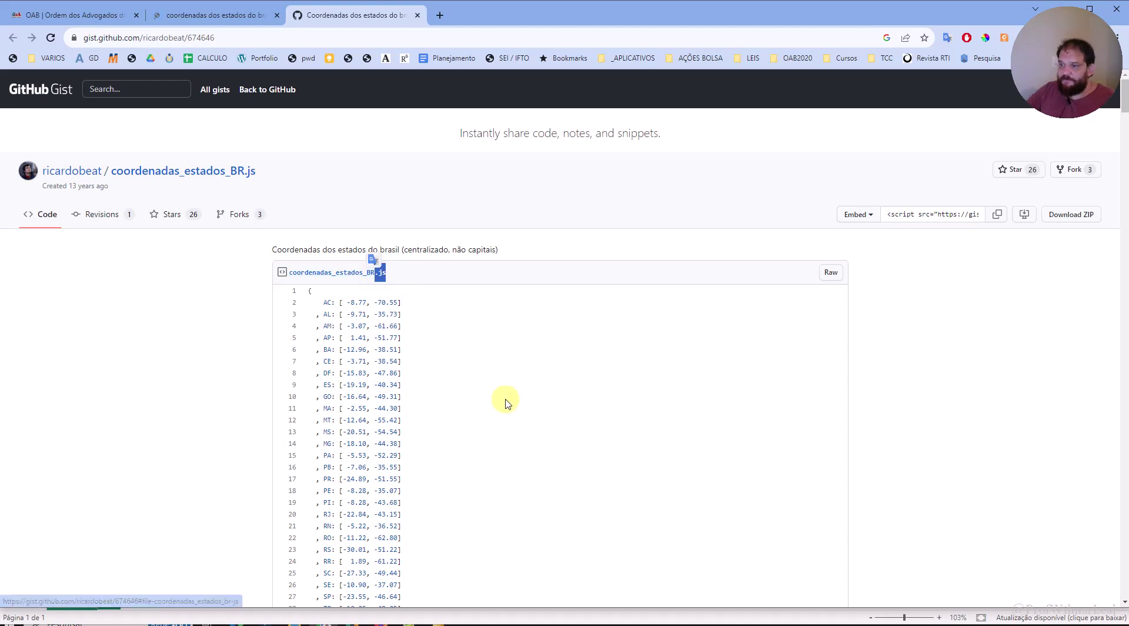
scroll(371, 338, down, 1)
scroll(371, 338, down, 1)
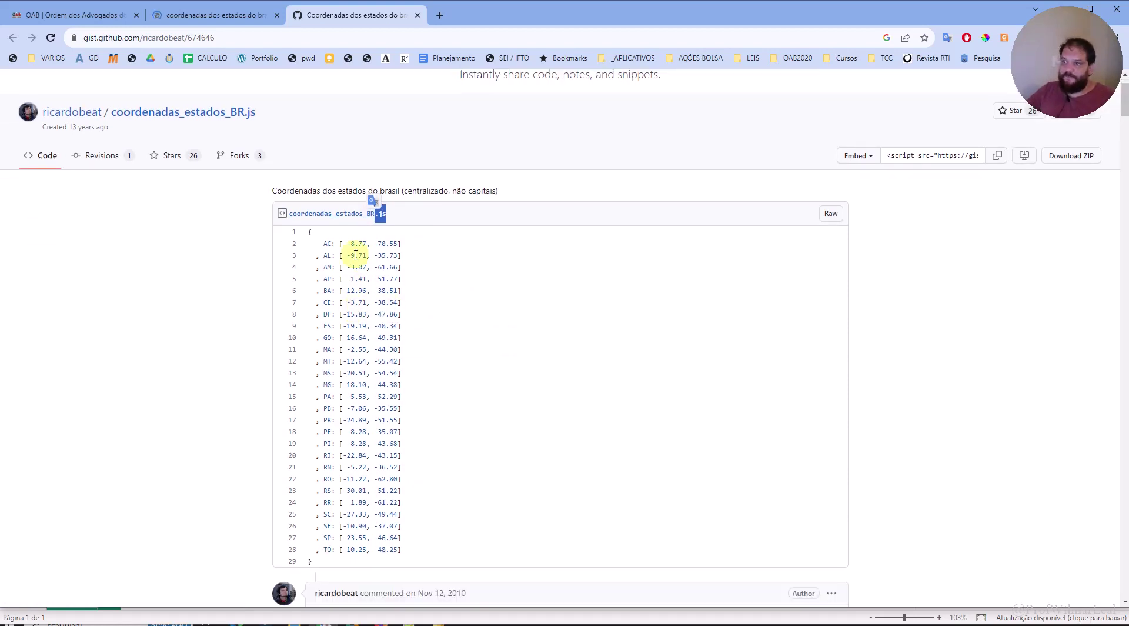
scroll(336, 365, down, 1)
scroll(336, 365, down, 3)
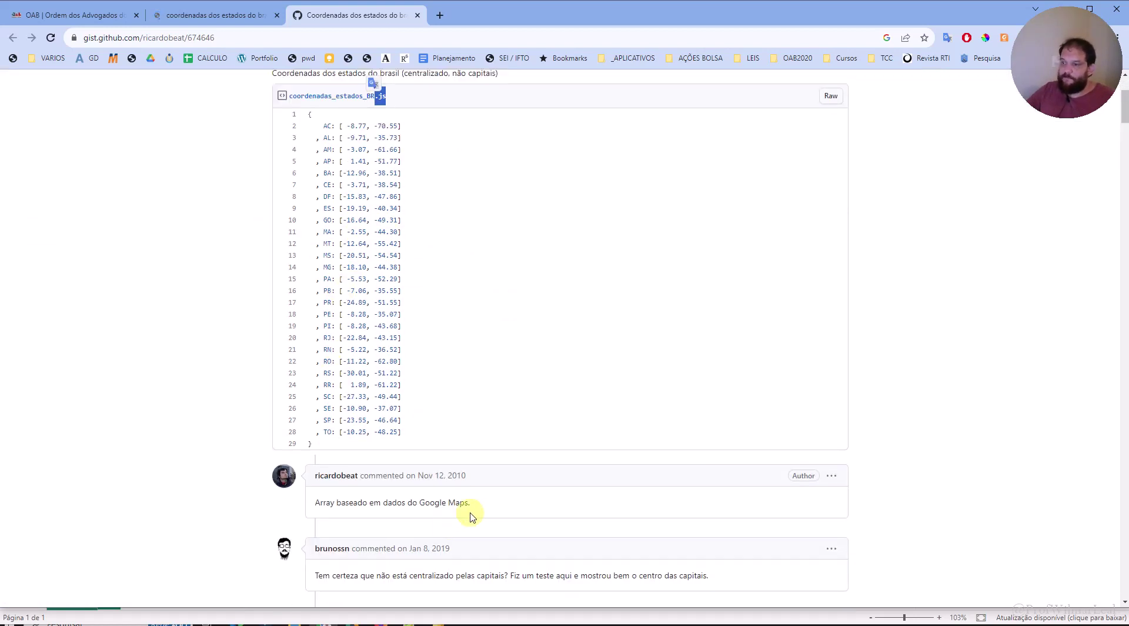
drag(476, 503, 311, 501)
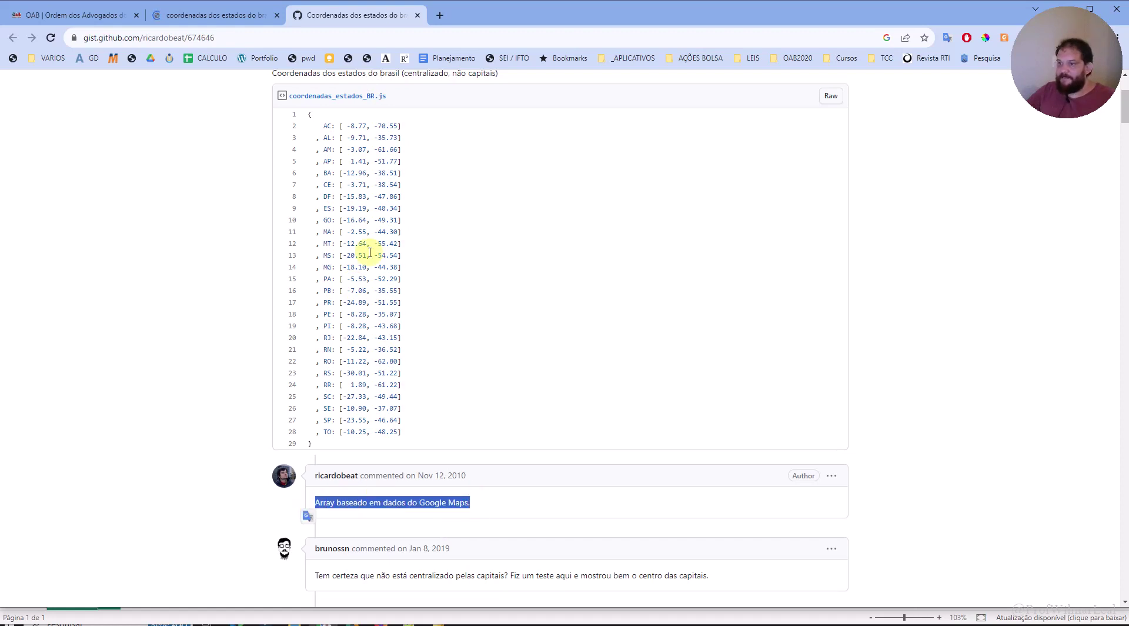
mouse_move(342, 172)
mouse_down()
mouse_move(373, 285)
mouse_move(606, 307)
mouse_up()
click(372, 284)
scroll(373, 280, down, 5)
scroll(413, 307, down, 1)
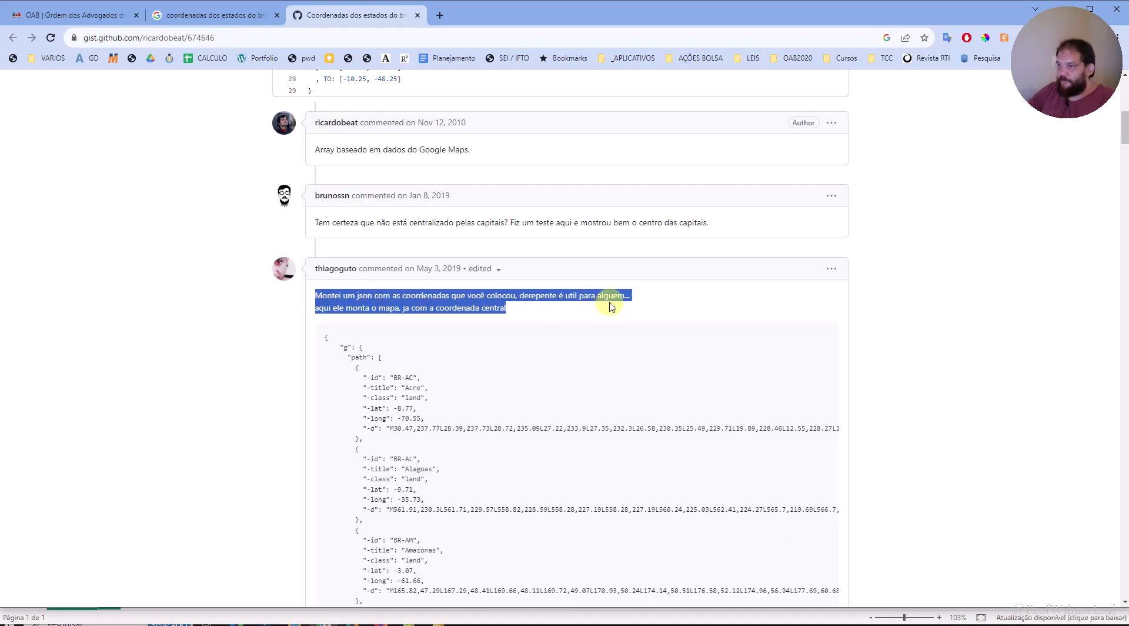
scroll(609, 305, down, 3)
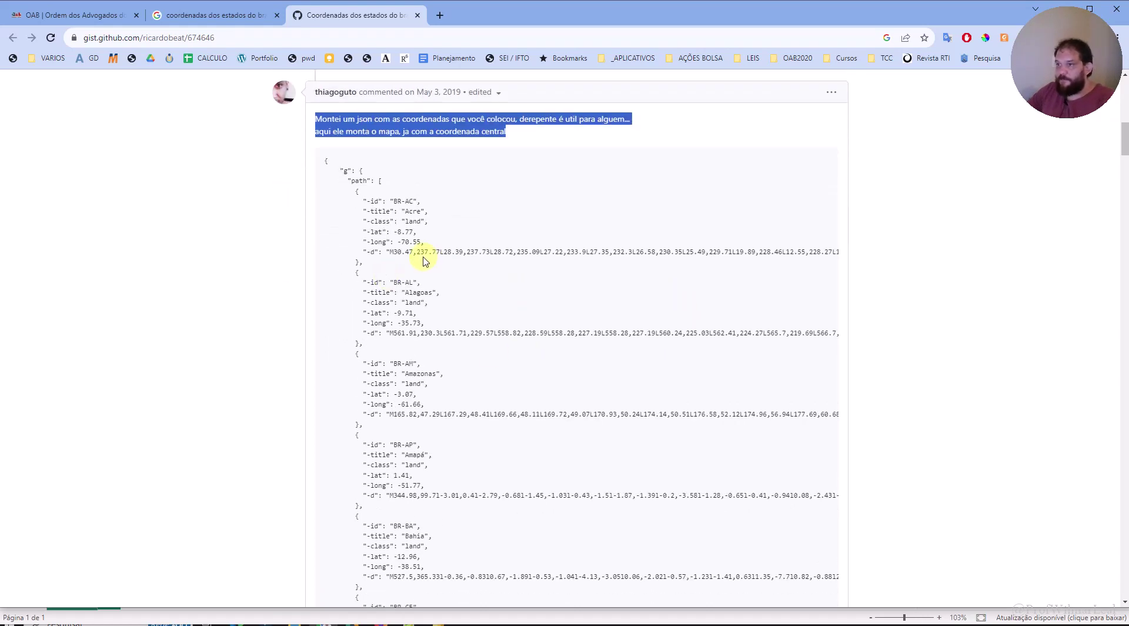
scroll(420, 288, down, 8)
scroll(418, 302, down, 6)
scroll(415, 311, down, 6)
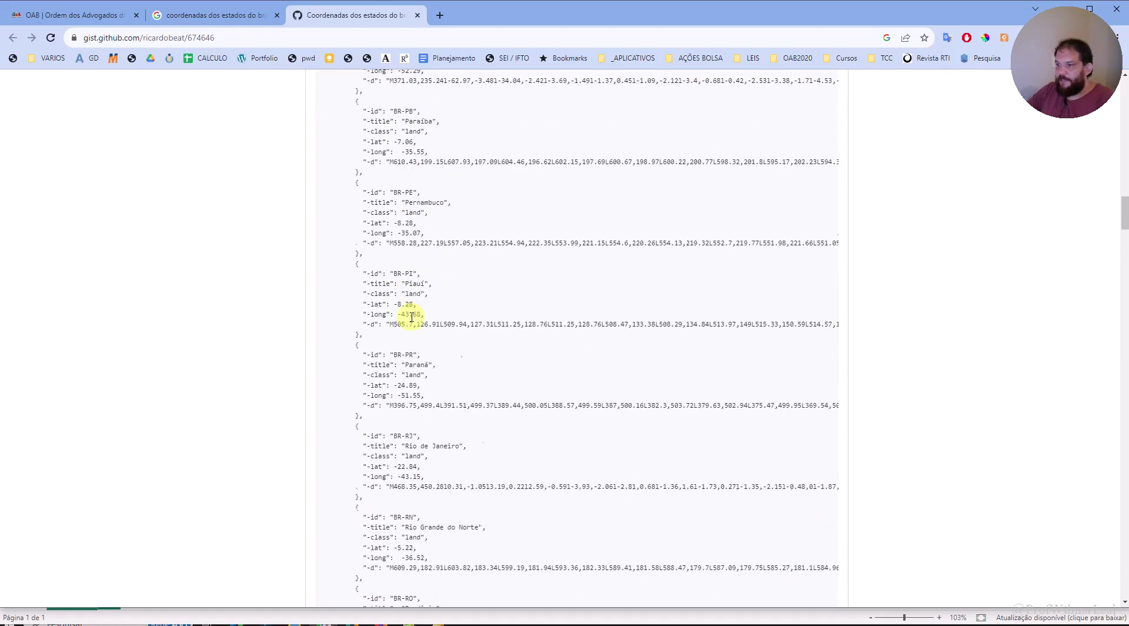
scroll(411, 316, down, 6)
scroll(457, 355, down, 6)
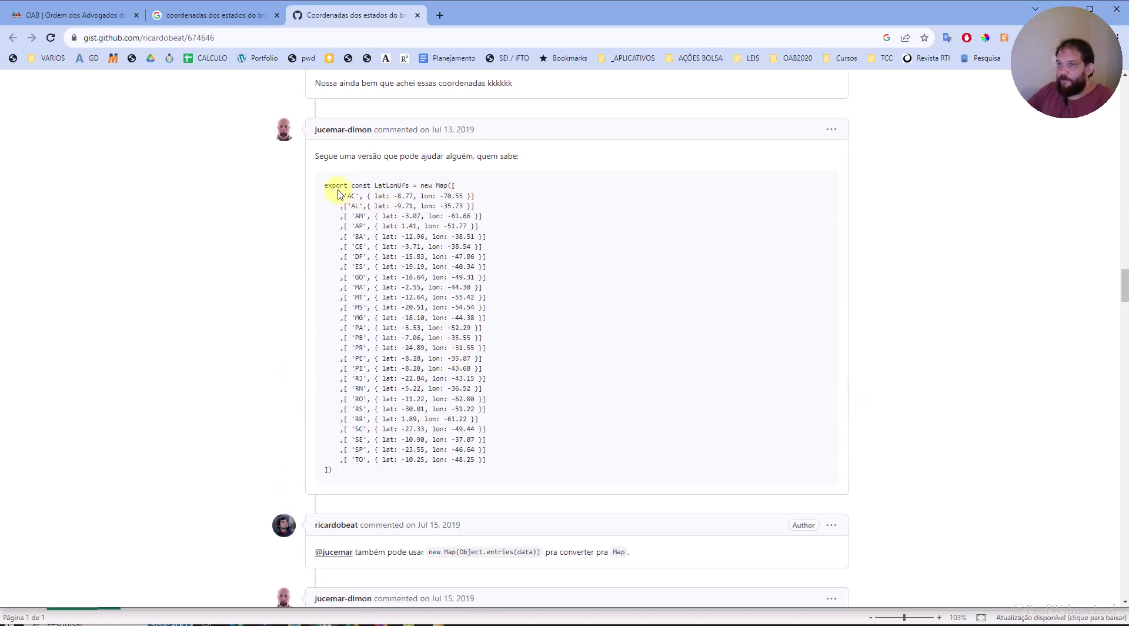
drag(420, 185, 496, 188)
scroll(453, 276, down, 4)
scroll(441, 282, down, 5)
scroll(438, 345, down, 5)
scroll(461, 344, down, 5)
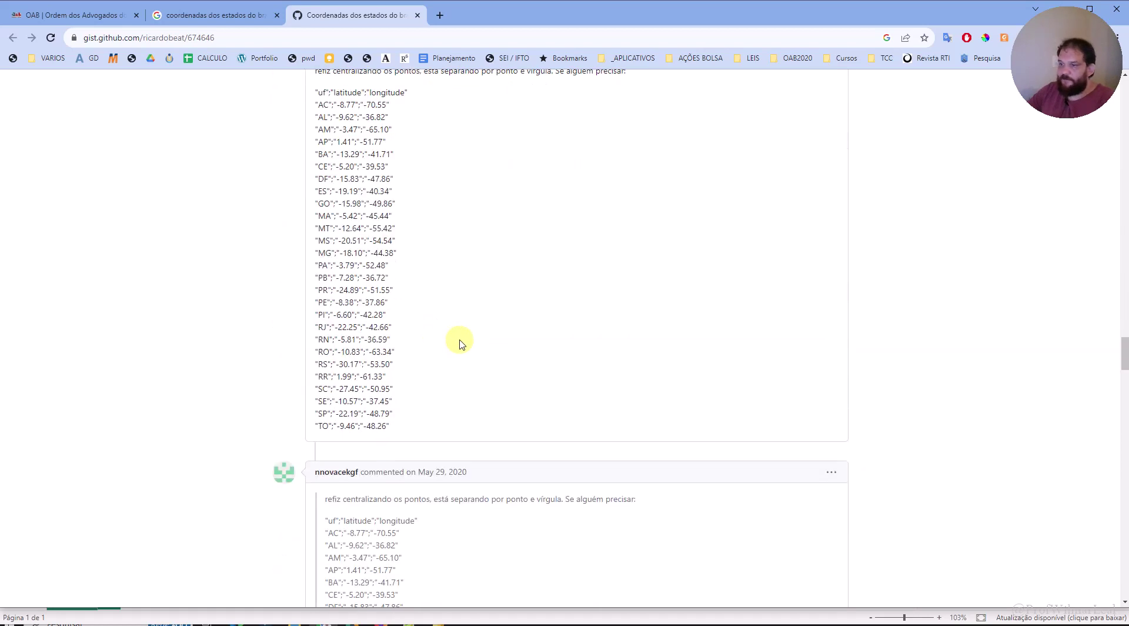
scroll(461, 344, up, 1)
scroll(470, 264, up, 3)
scroll(451, 258, up, 3)
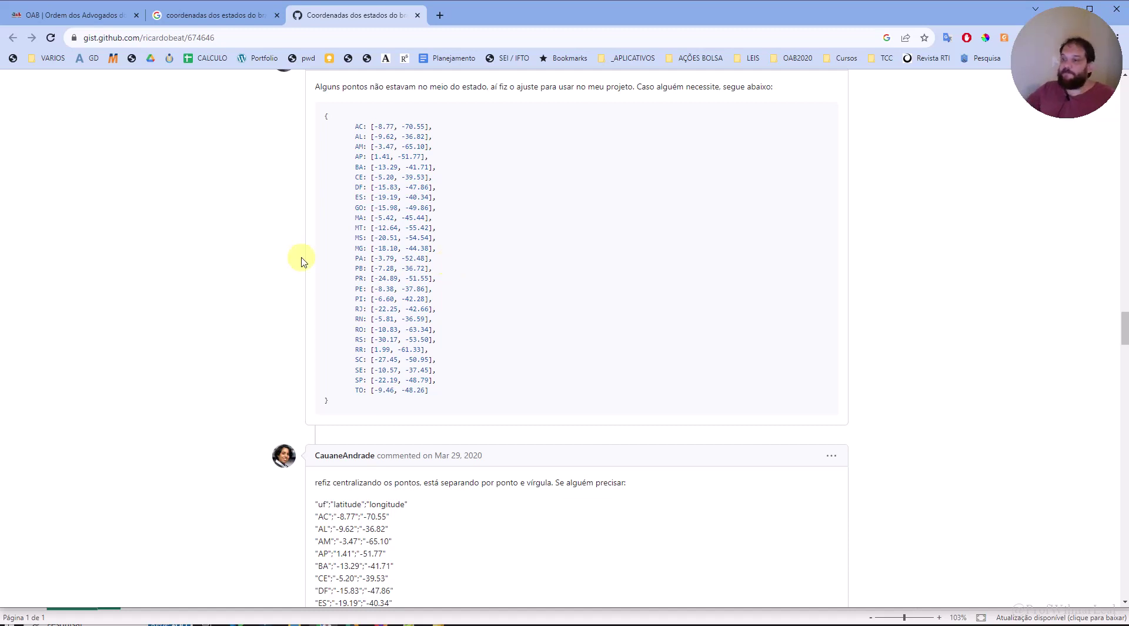
scroll(435, 307, down, 6)
scroll(436, 308, down, 9)
scroll(434, 312, down, 7)
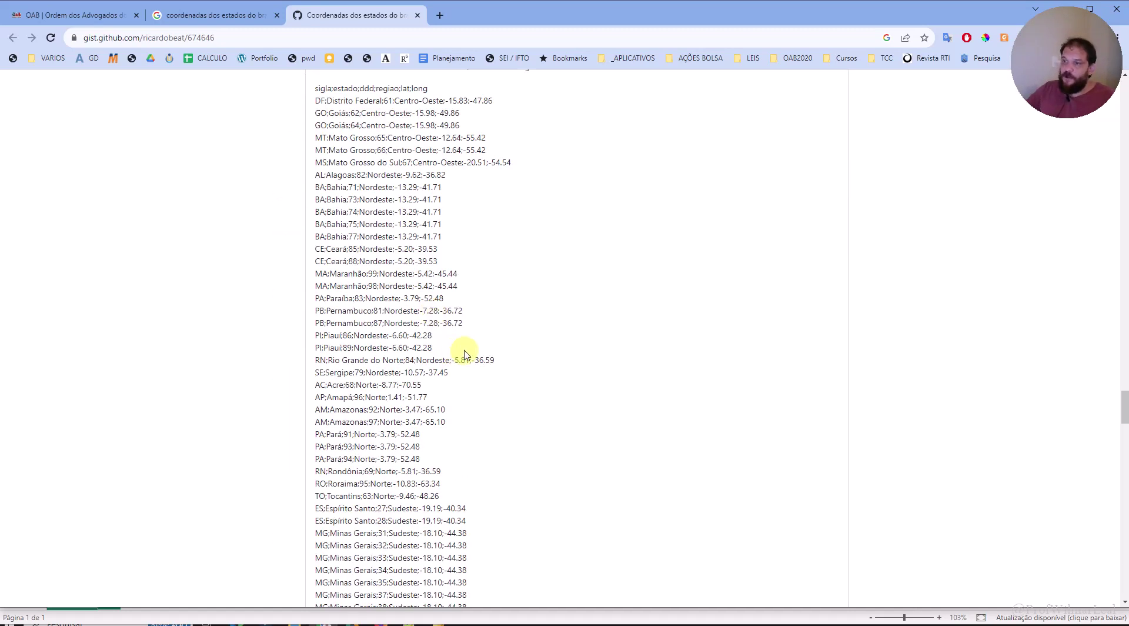
scroll(468, 361, up, 7)
scroll(479, 348, up, 8)
scroll(434, 365, down, 1)
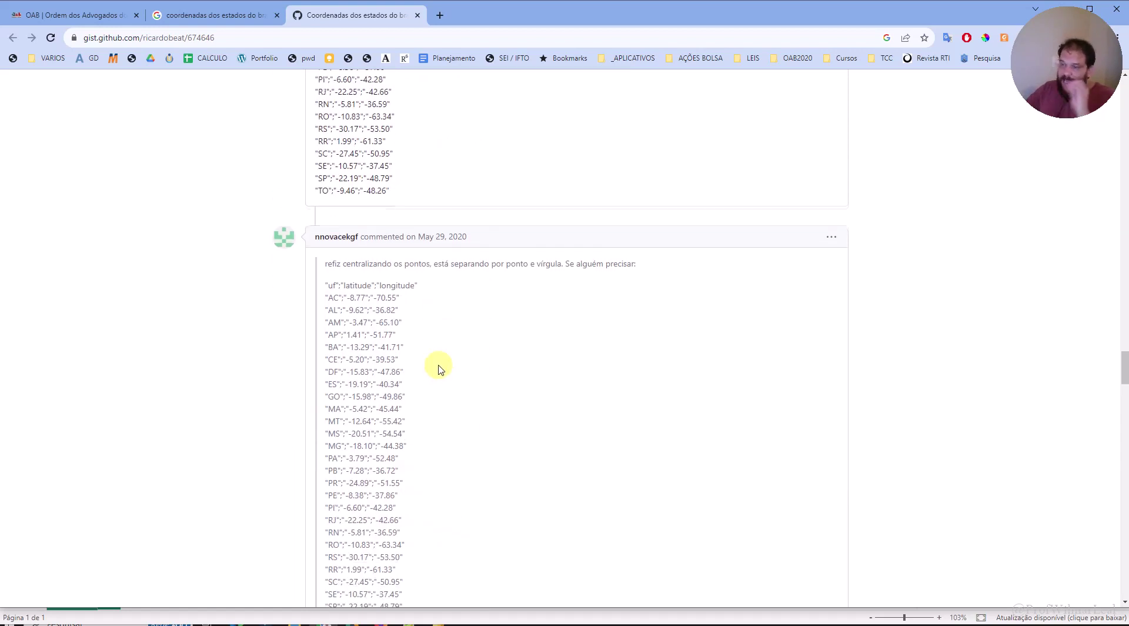
scroll(435, 378, down, 1)
scroll(433, 391, down, 8)
scroll(434, 396, down, 3)
scroll(434, 397, down, 8)
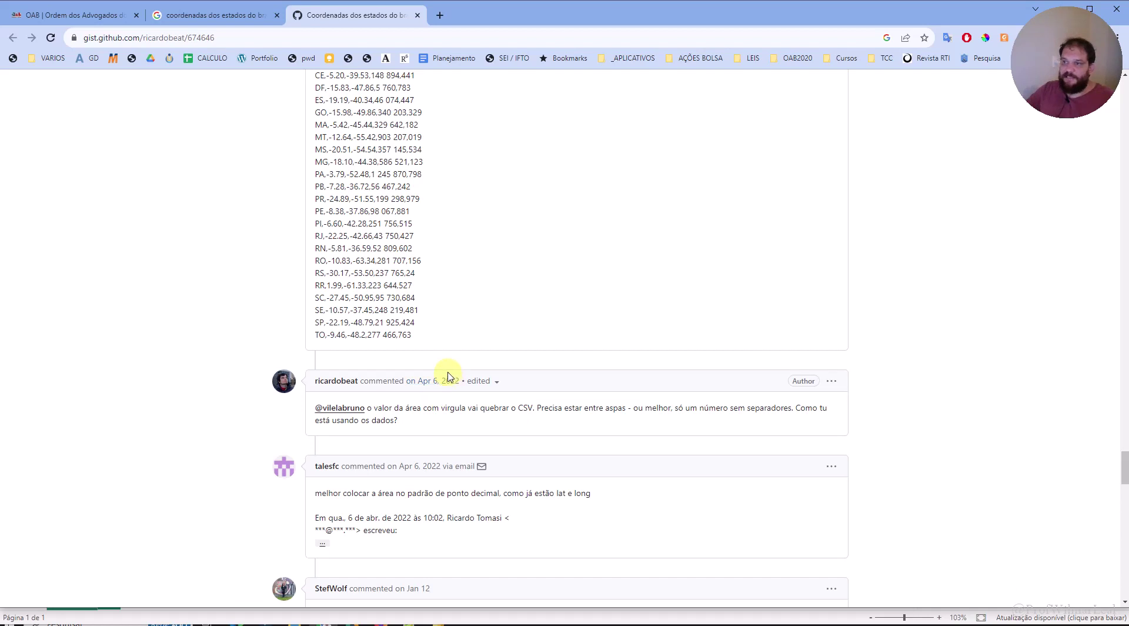
drag(428, 323, 411, 152)
scroll(285, 207, up, 3)
scroll(378, 209, up, 5)
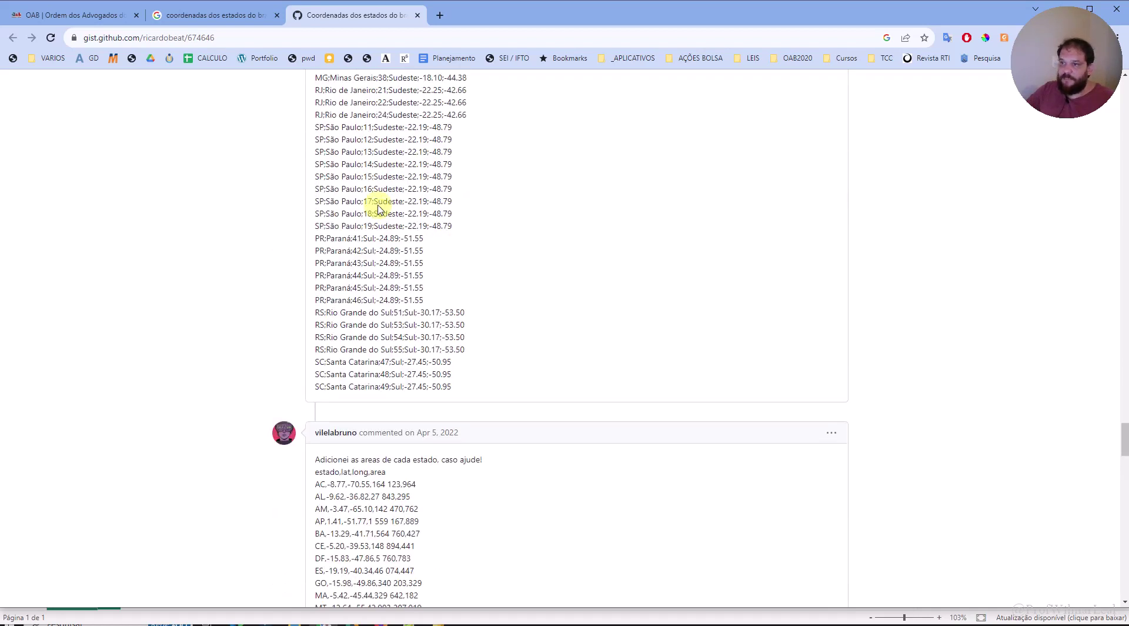
scroll(378, 203, up, 4)
scroll(376, 235, up, 4)
scroll(394, 259, up, 4)
scroll(404, 264, up, 4)
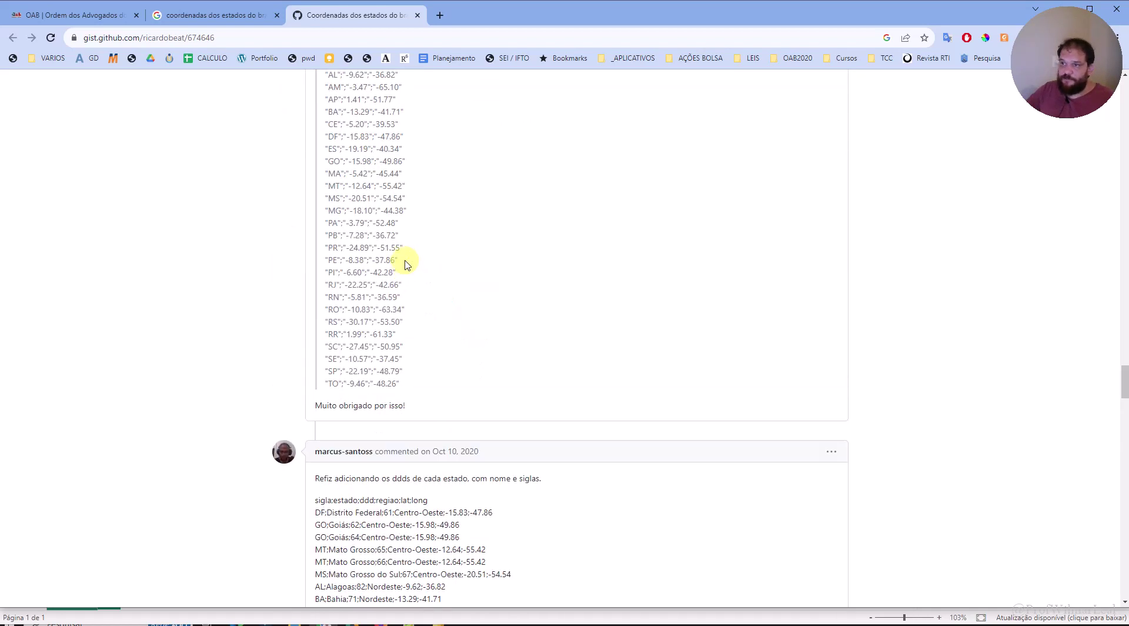
scroll(406, 271, up, 3)
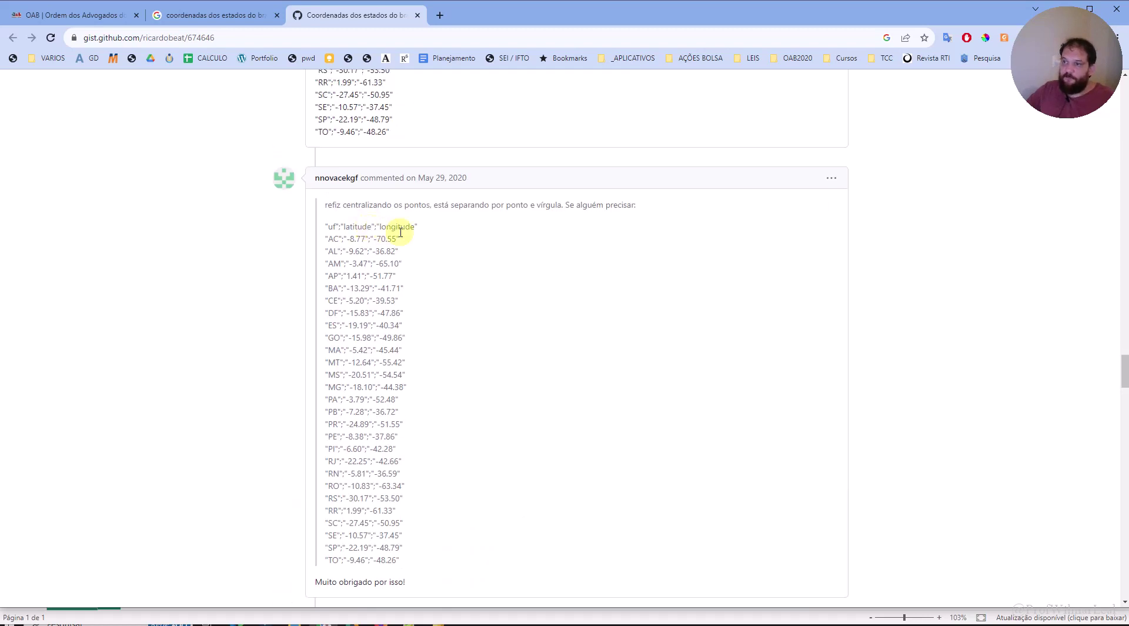
scroll(470, 308, up, 5)
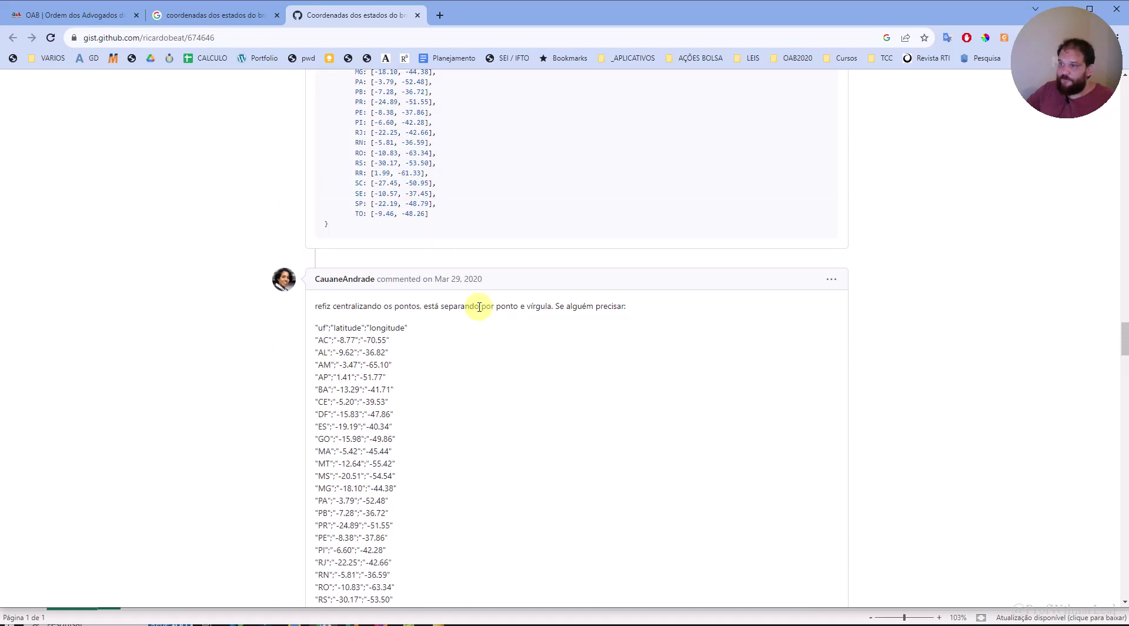
scroll(511, 327, down, 3)
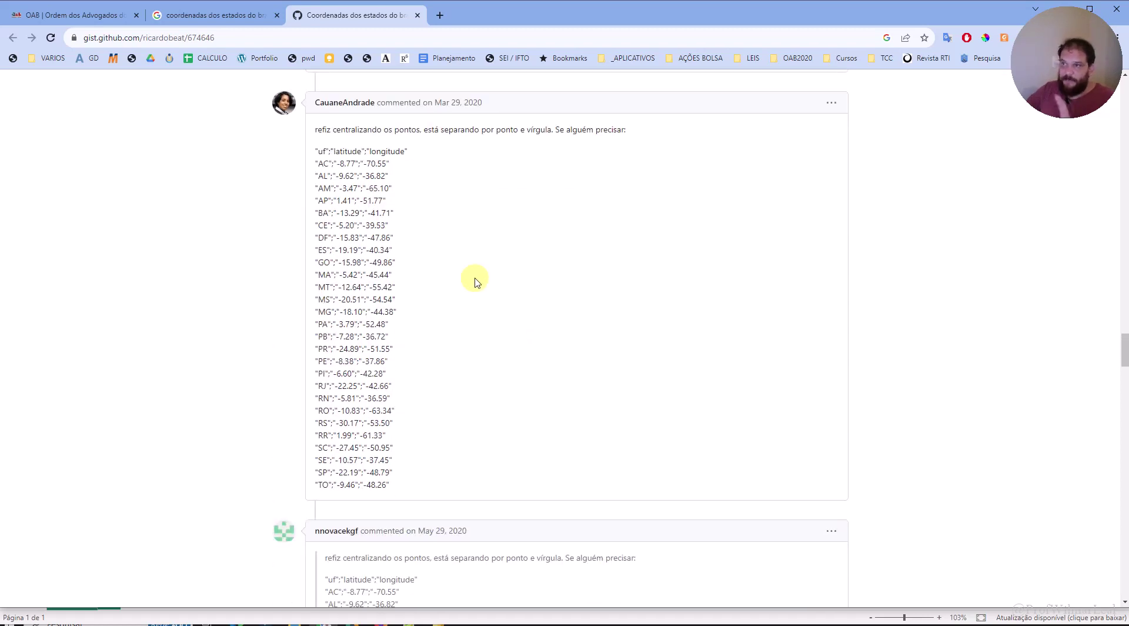
Step: Select the coordinate list from the header line to the TO row and copy it
drag(316, 130, 390, 129)
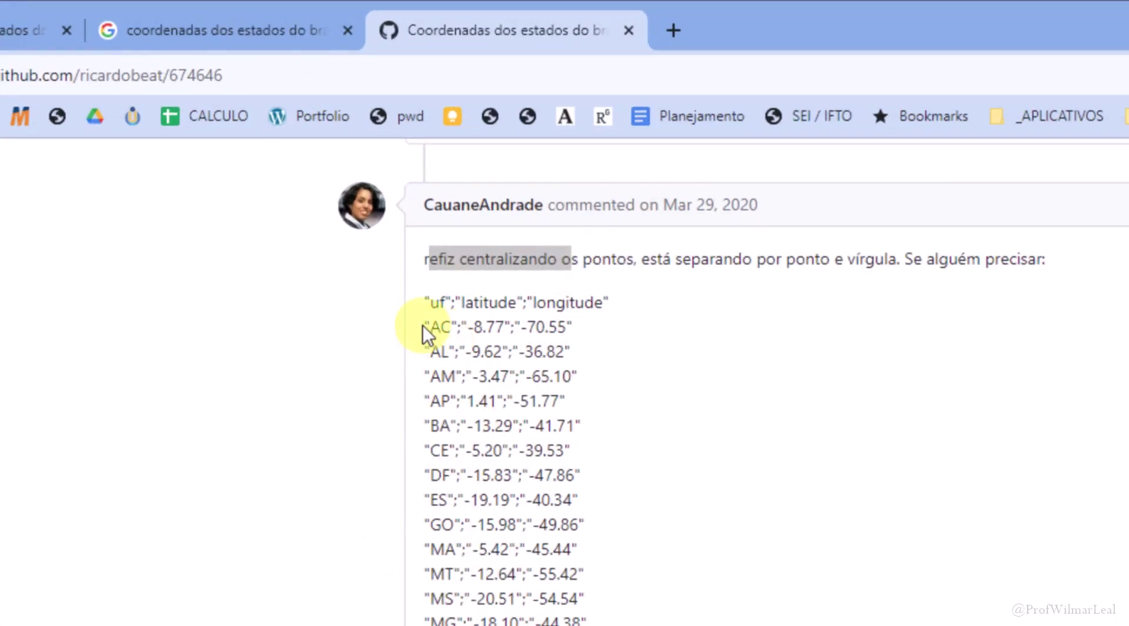
drag(428, 330, 570, 329)
click(521, 330)
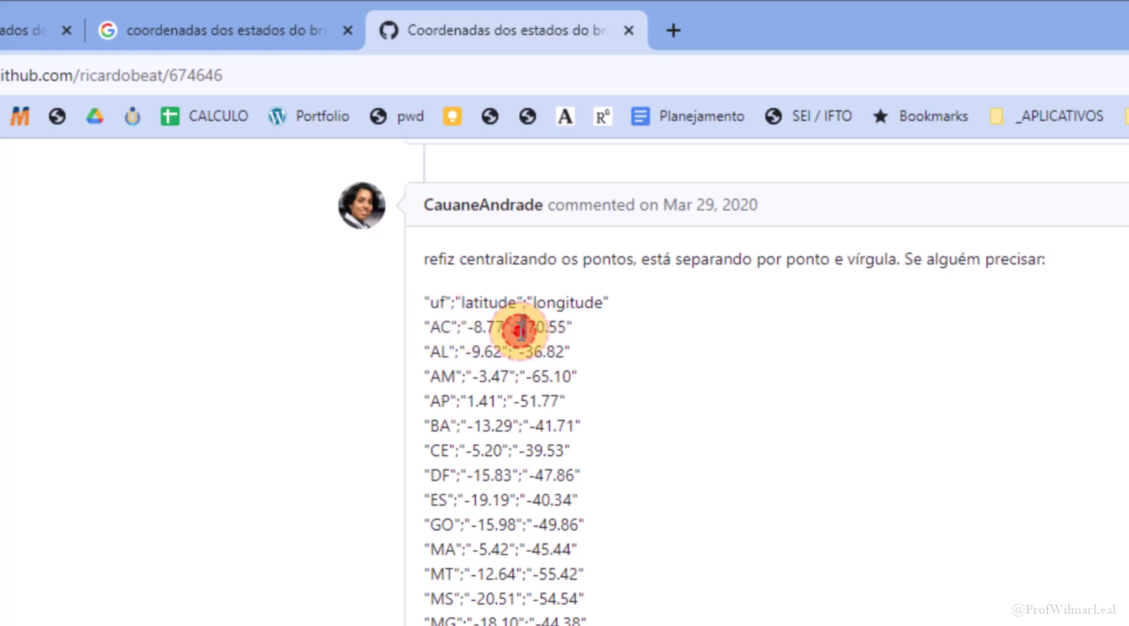
triple_click(520, 331)
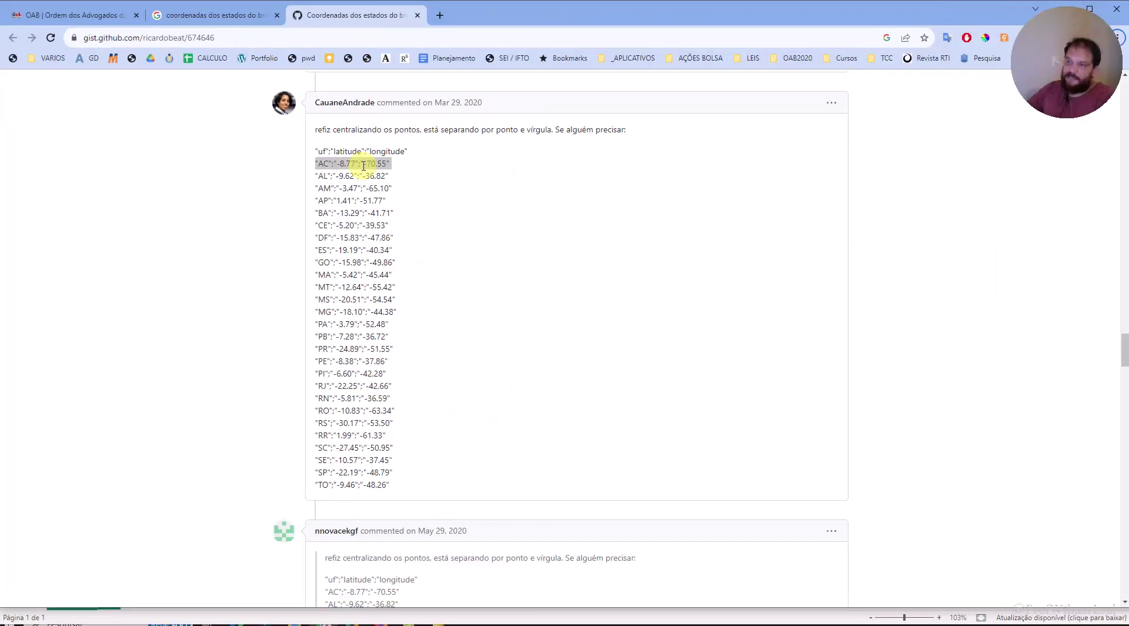
drag(401, 483, 313, 168)
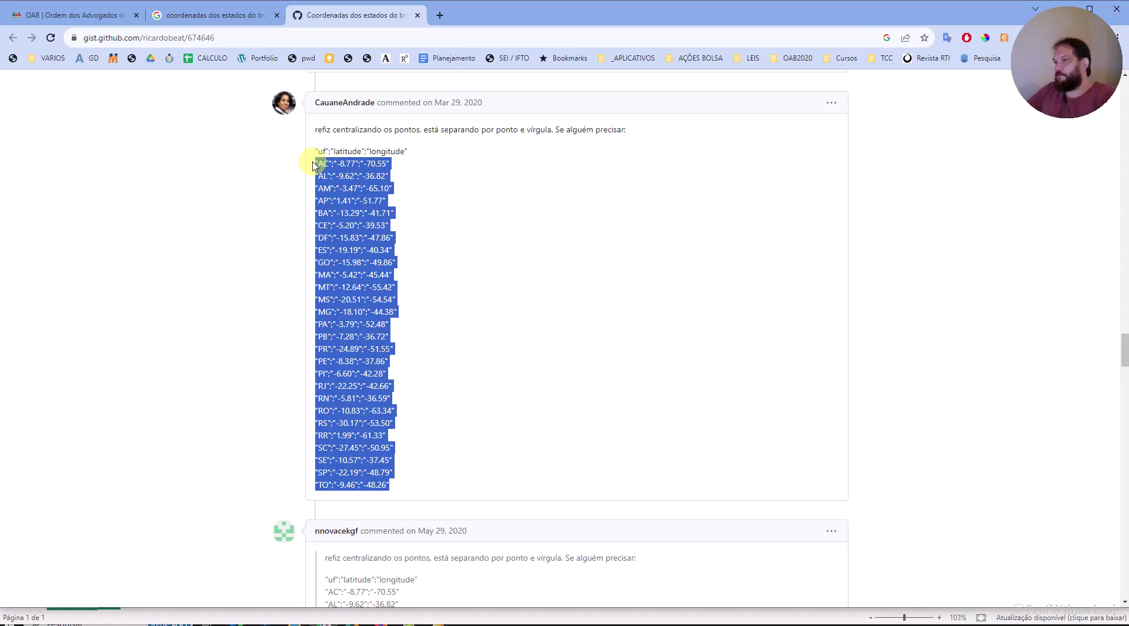
drag(312, 166, 318, 150)
key(ctrl+c)
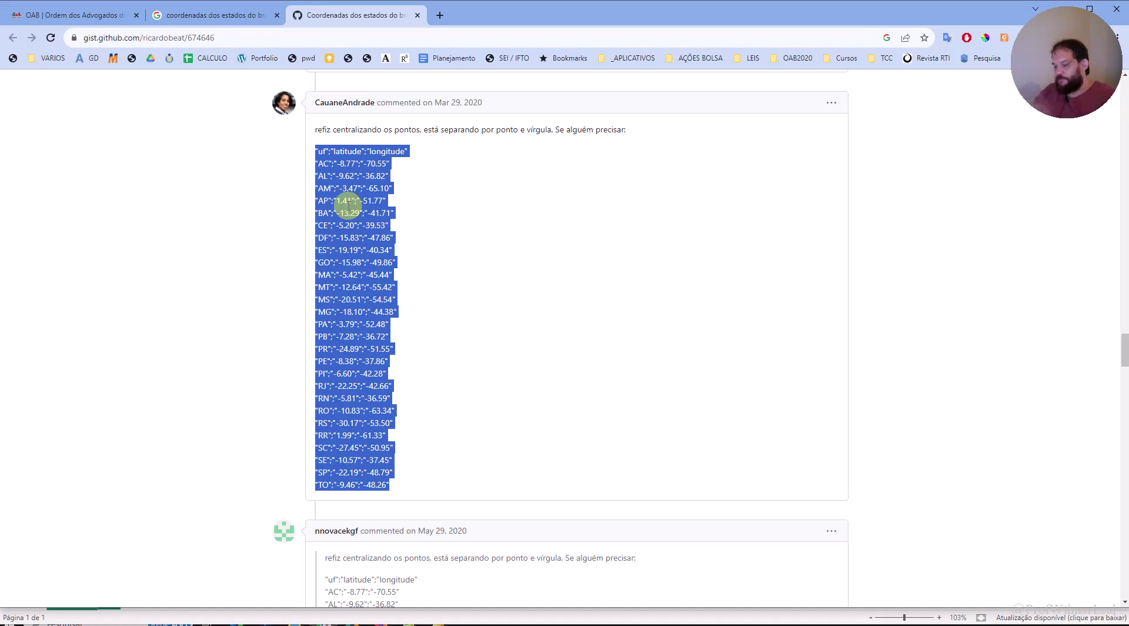
right_click(353, 210)
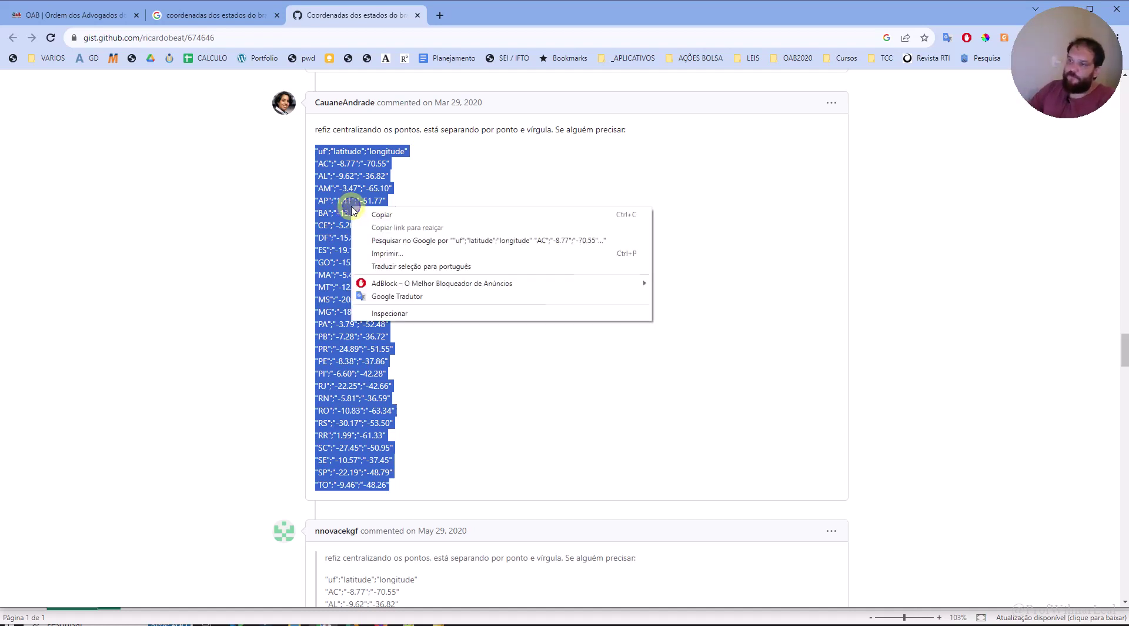
click(373, 214)
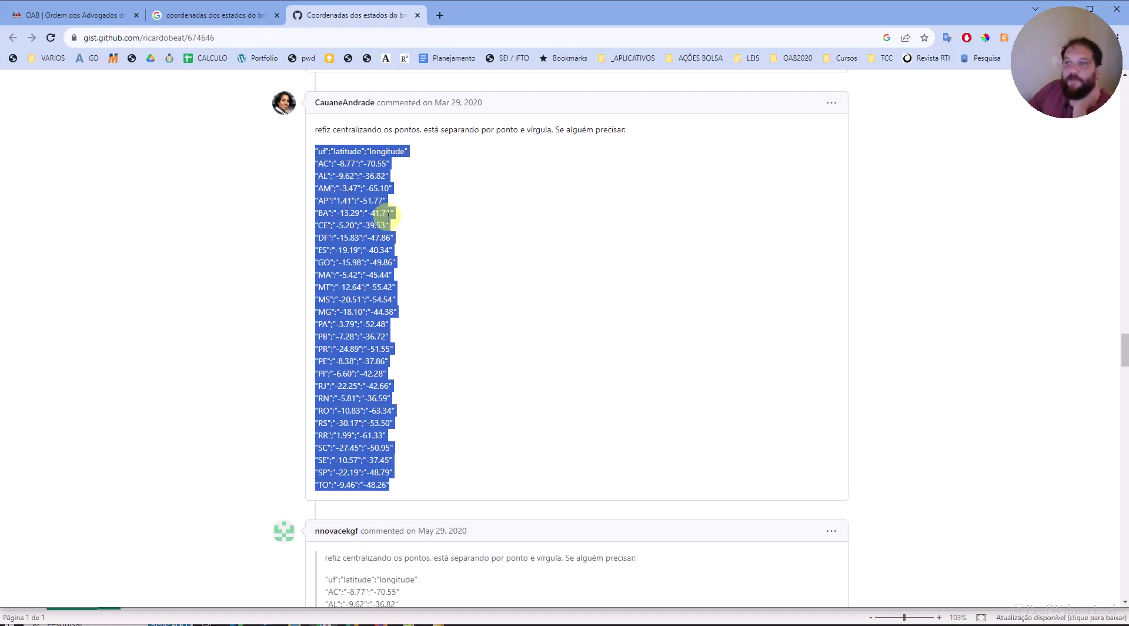
Step: Create a blank Planilha sem título spreadsheet via sheet.new in a new tab
click(441, 15)
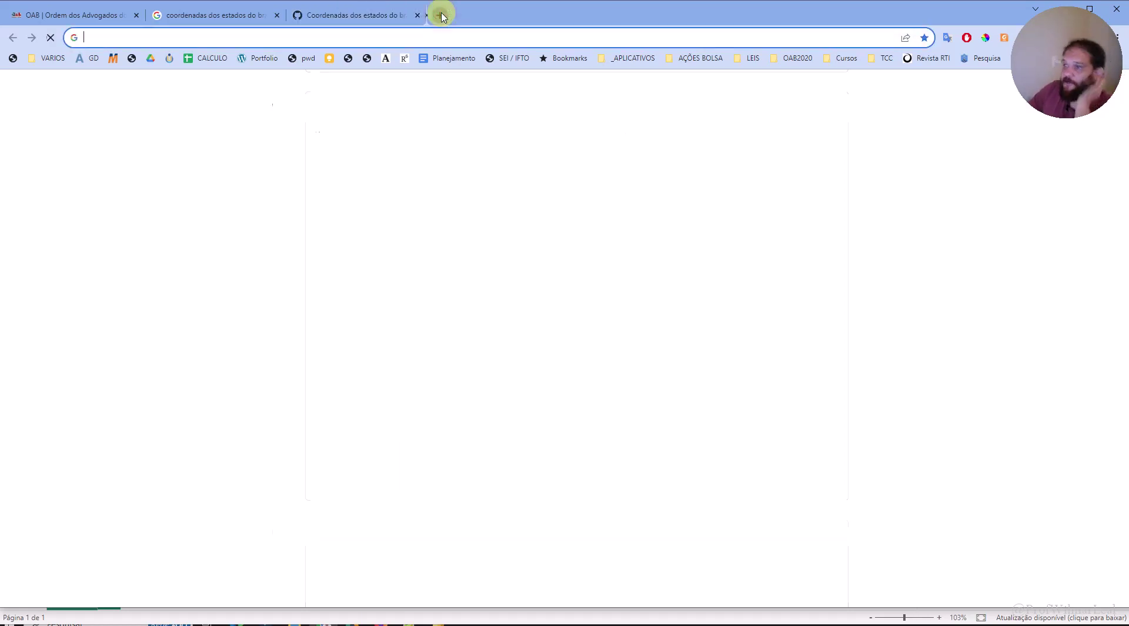
text(sheet.new)
key(Return)
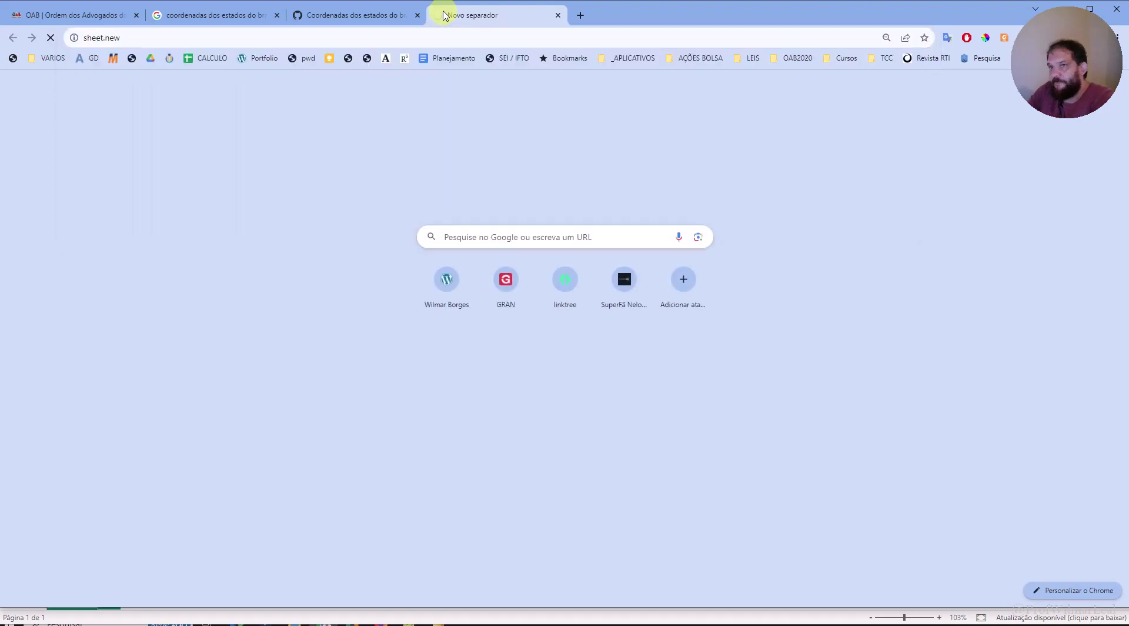
click(352, 15)
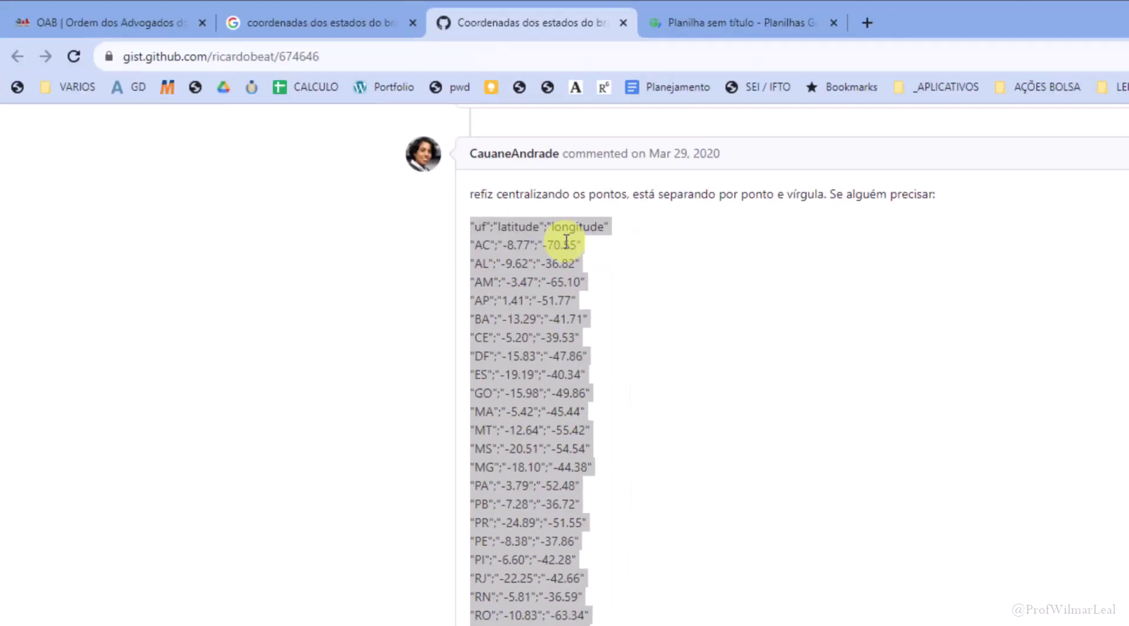
click(488, 17)
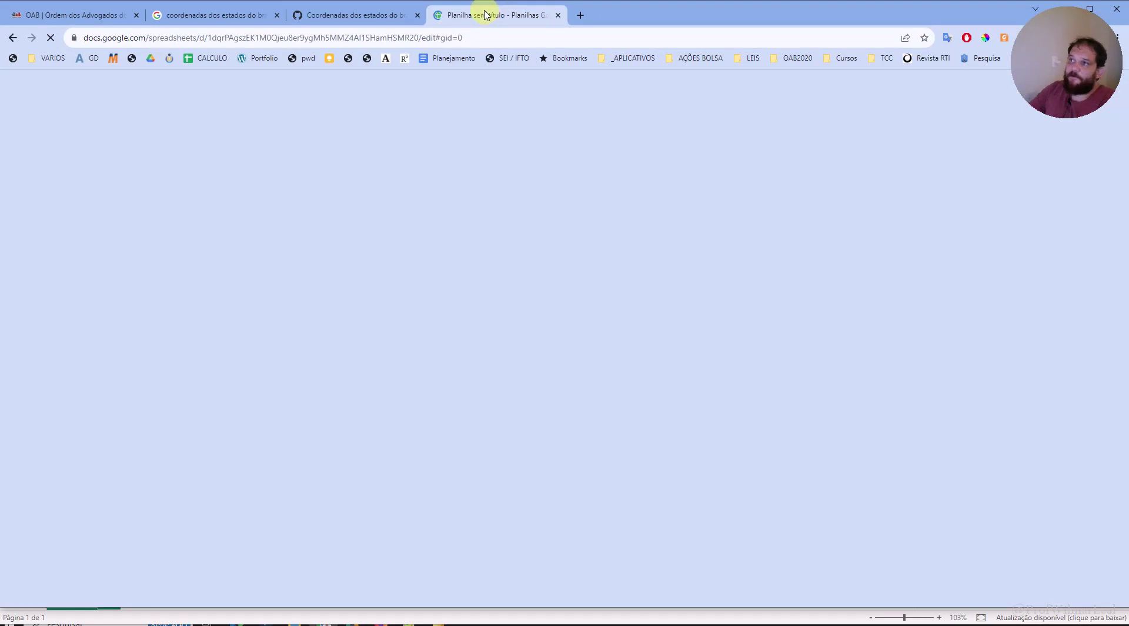
click(316, 37)
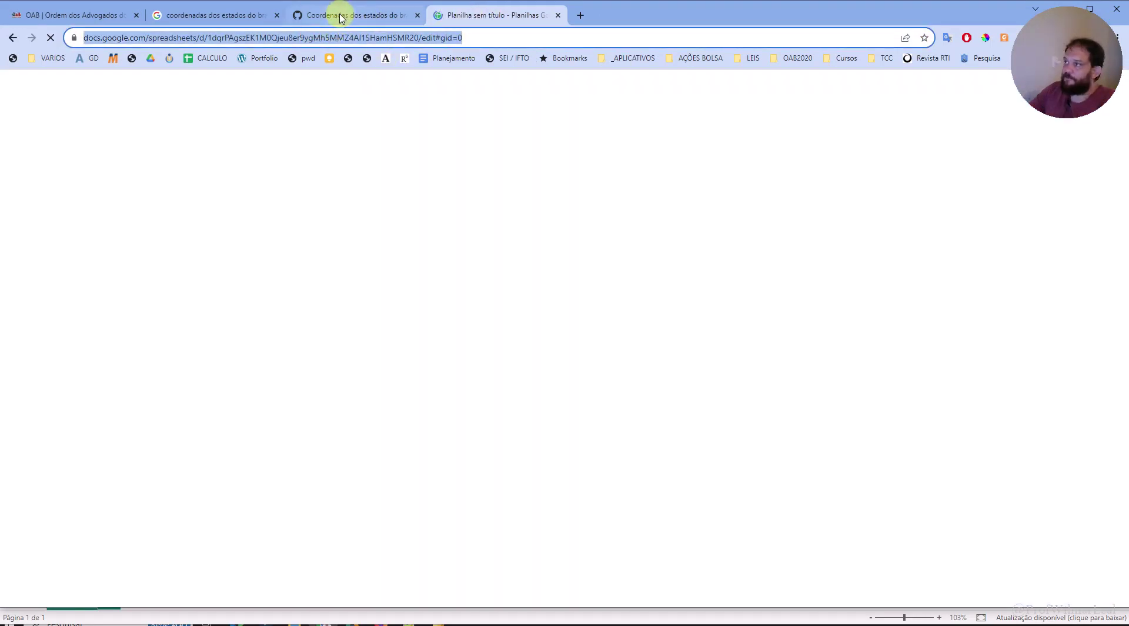
click(258, 247)
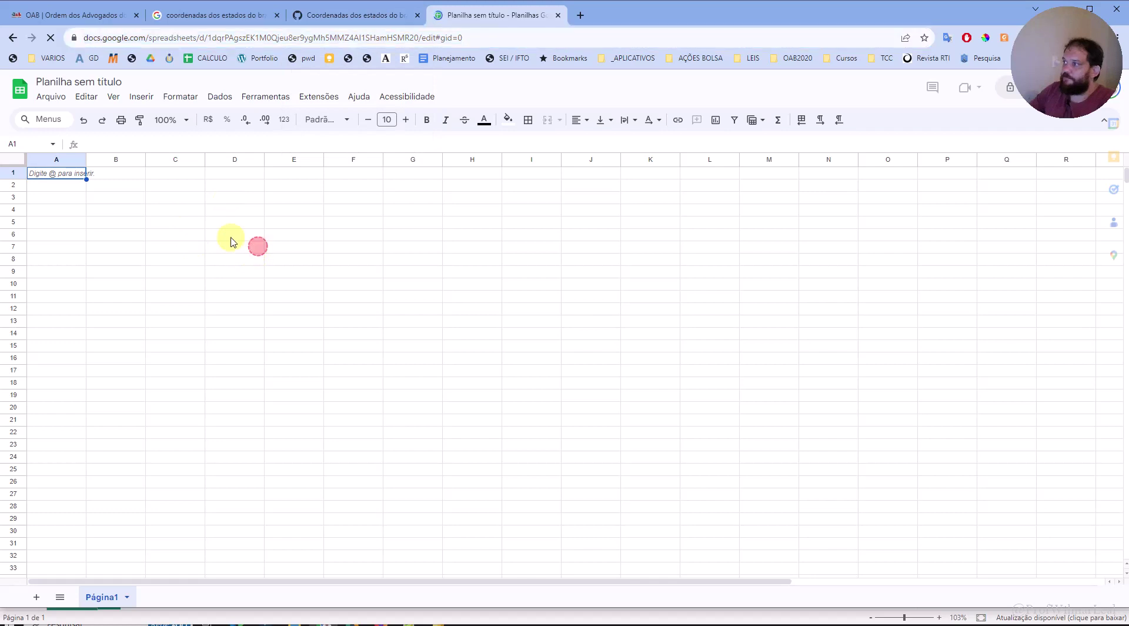
Step: Paste the copied coordinate list into column A starting at A1
click(77, 173)
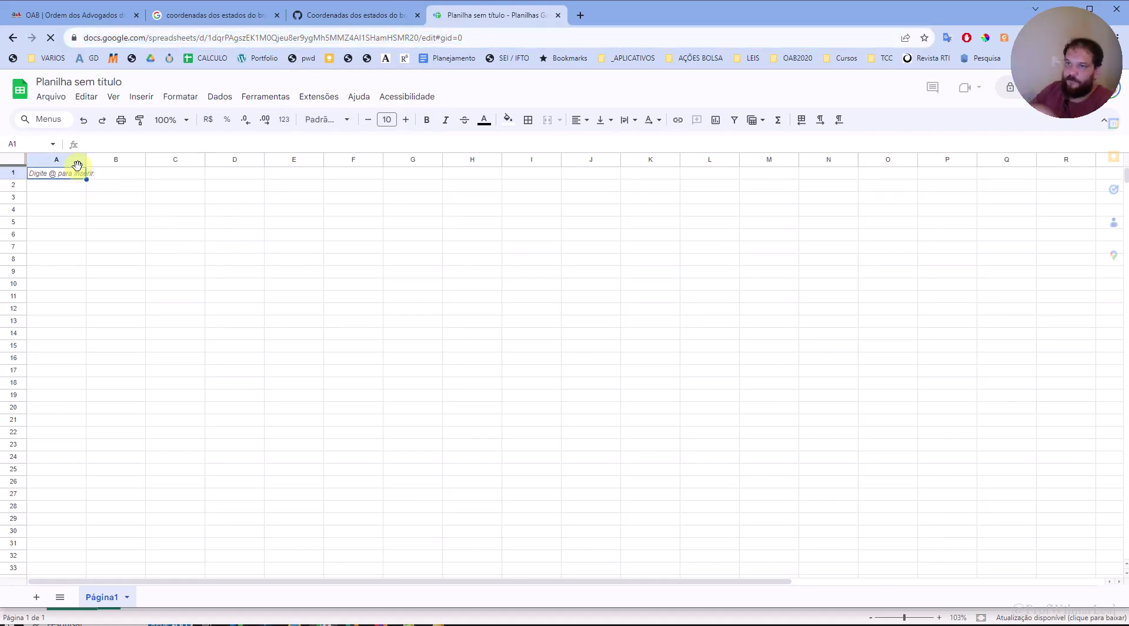
key(ctrl+v)
click(156, 226)
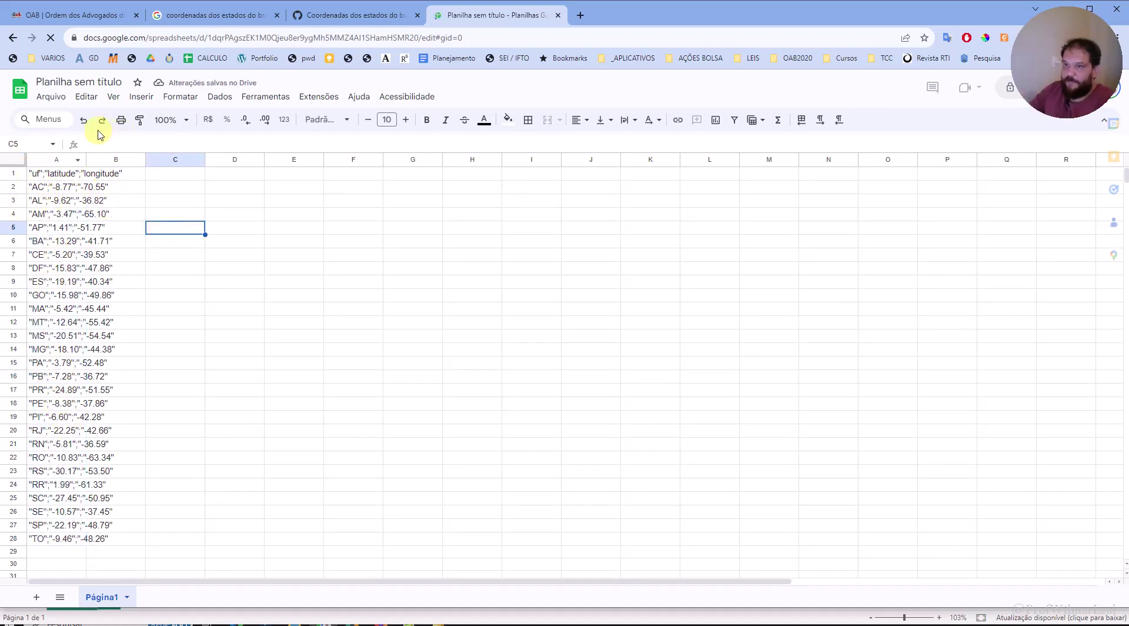
drag(42, 185, 91, 403)
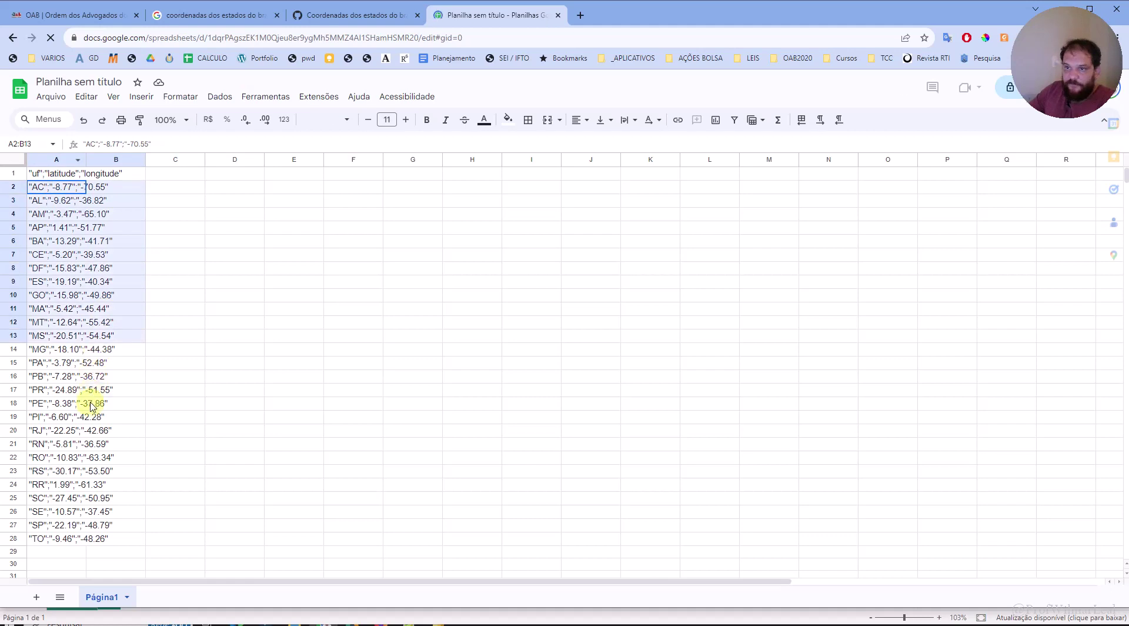
Step: Split column A with Dividir texto em colunas using the Ponto e vírgula separator
click(53, 158)
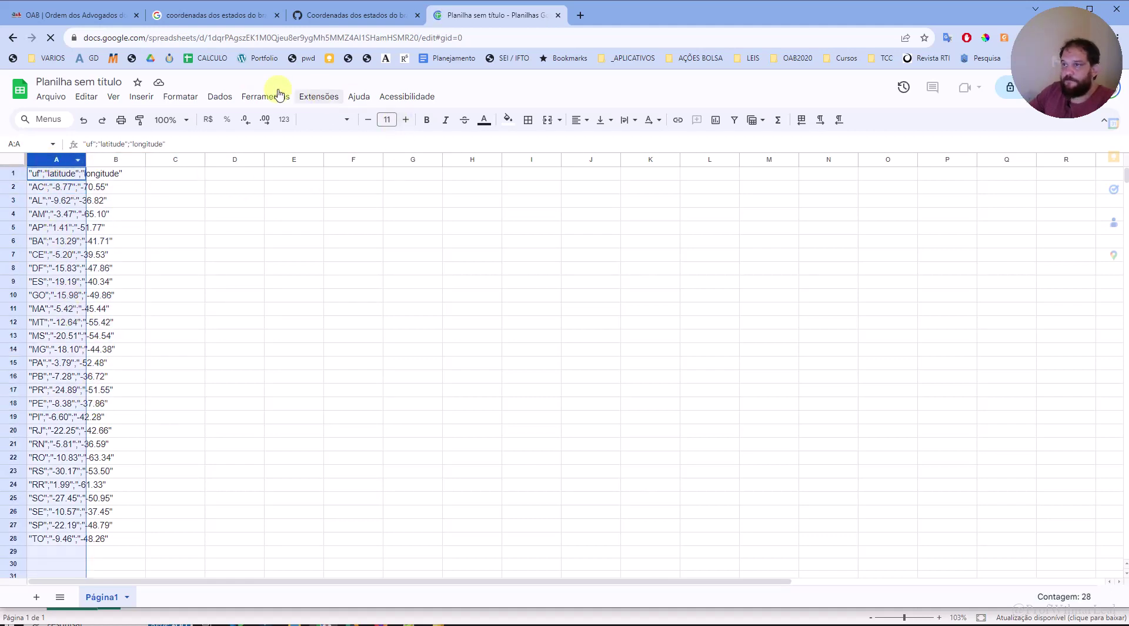
click(218, 98)
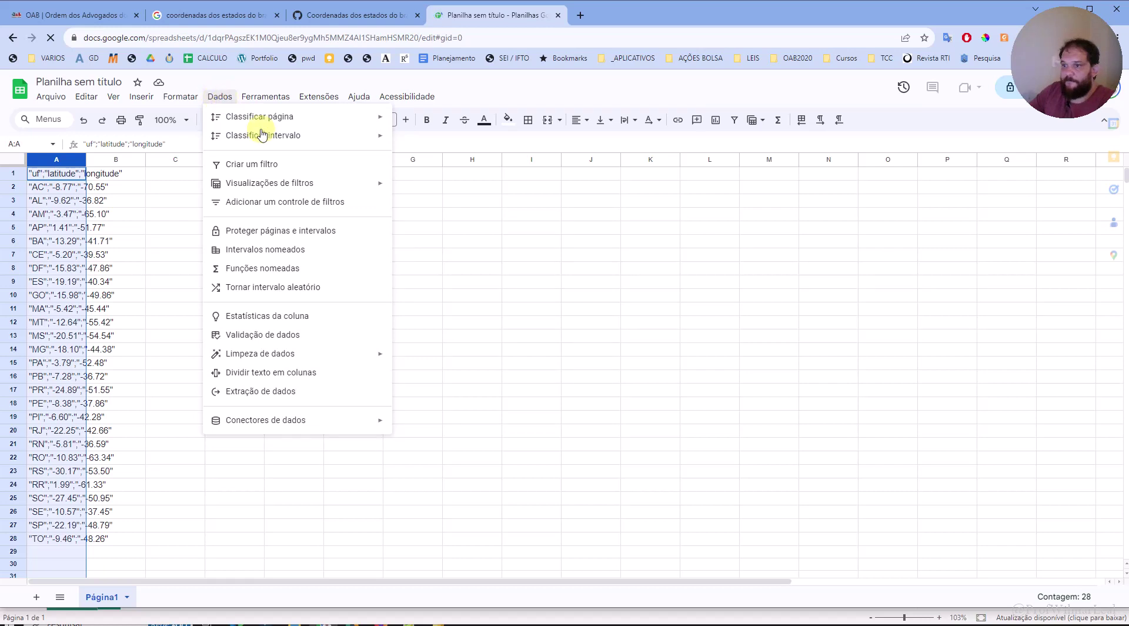
mouse_move(264, 140)
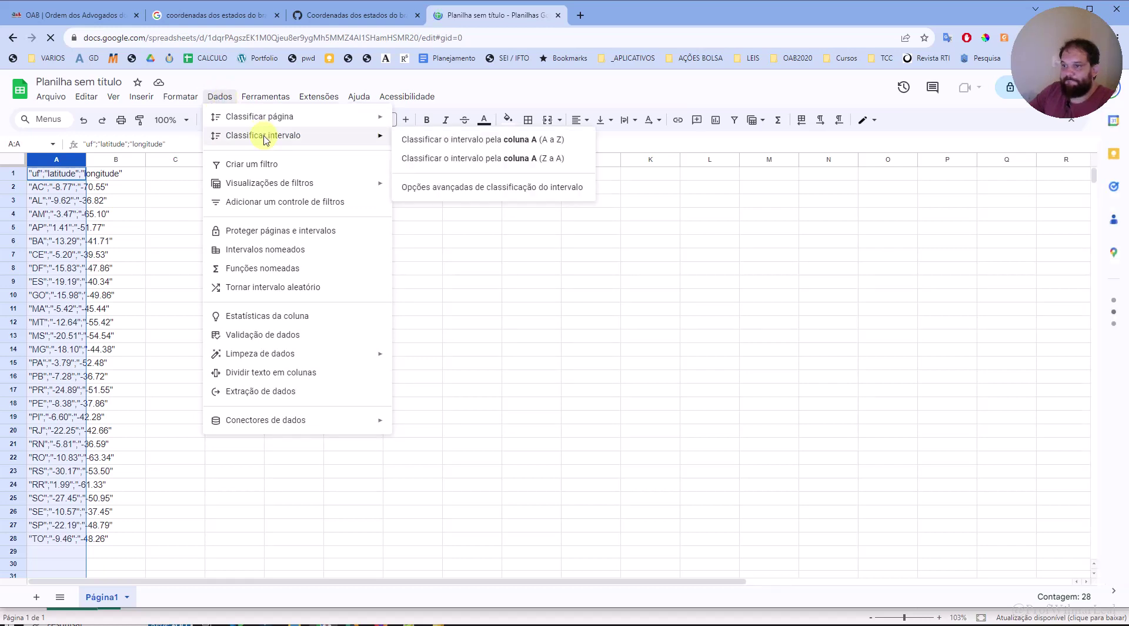
key(Escape)
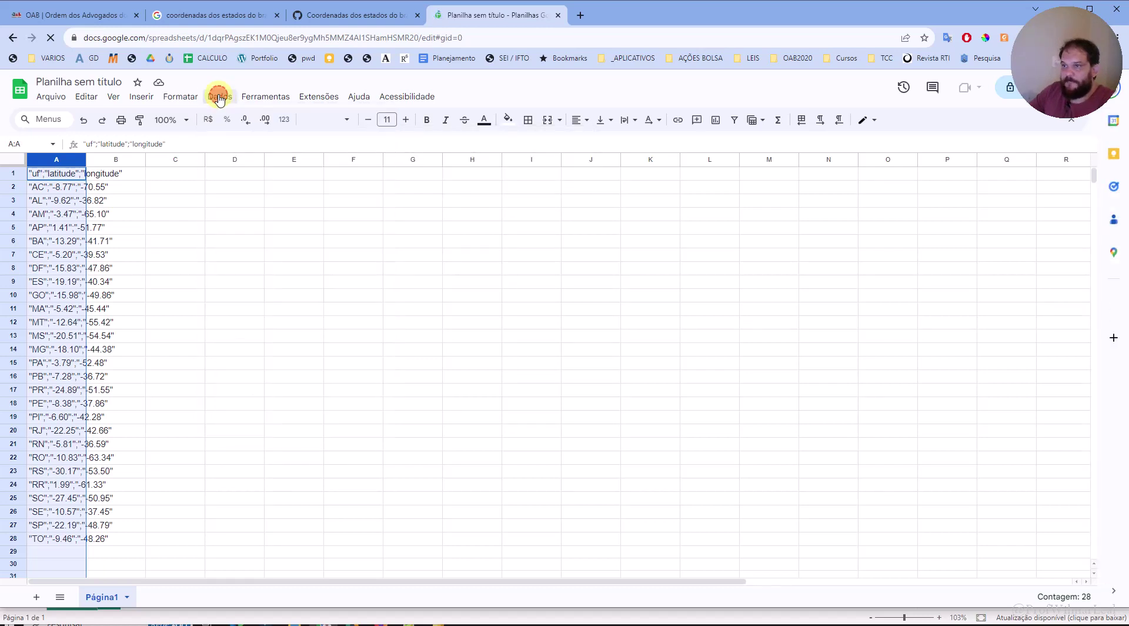
click(218, 98)
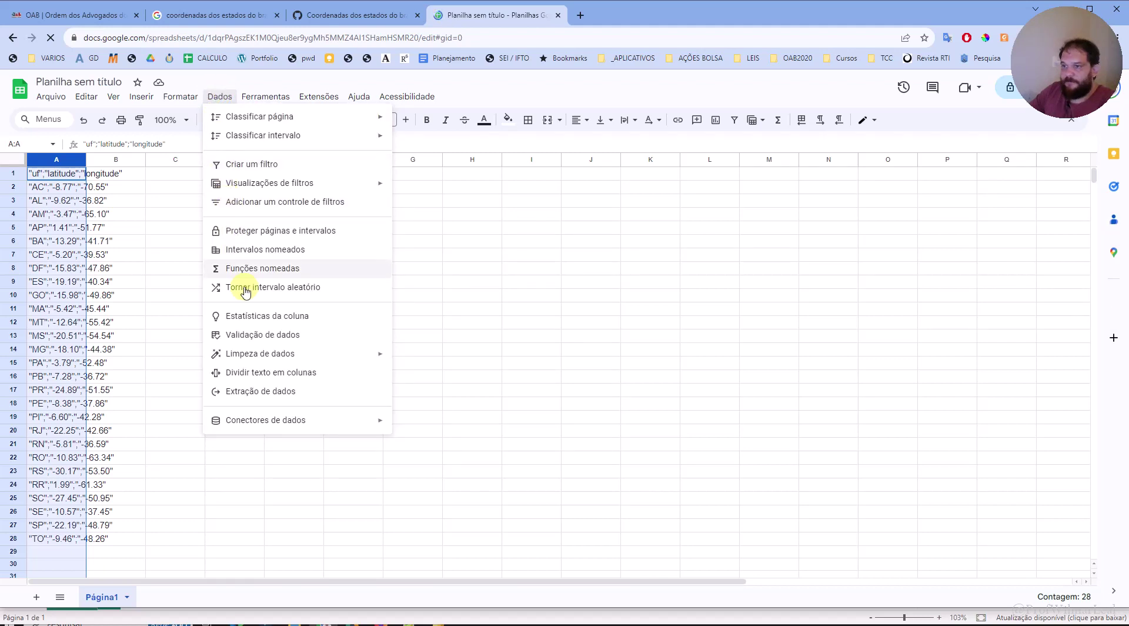
mouse_move(348, 352)
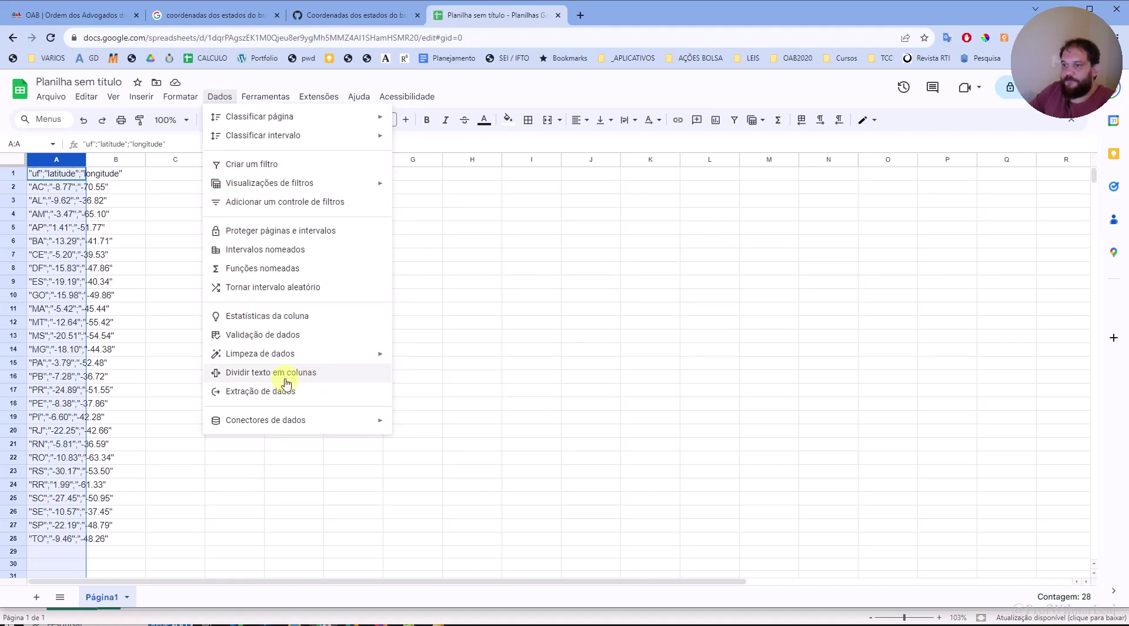
click(290, 374)
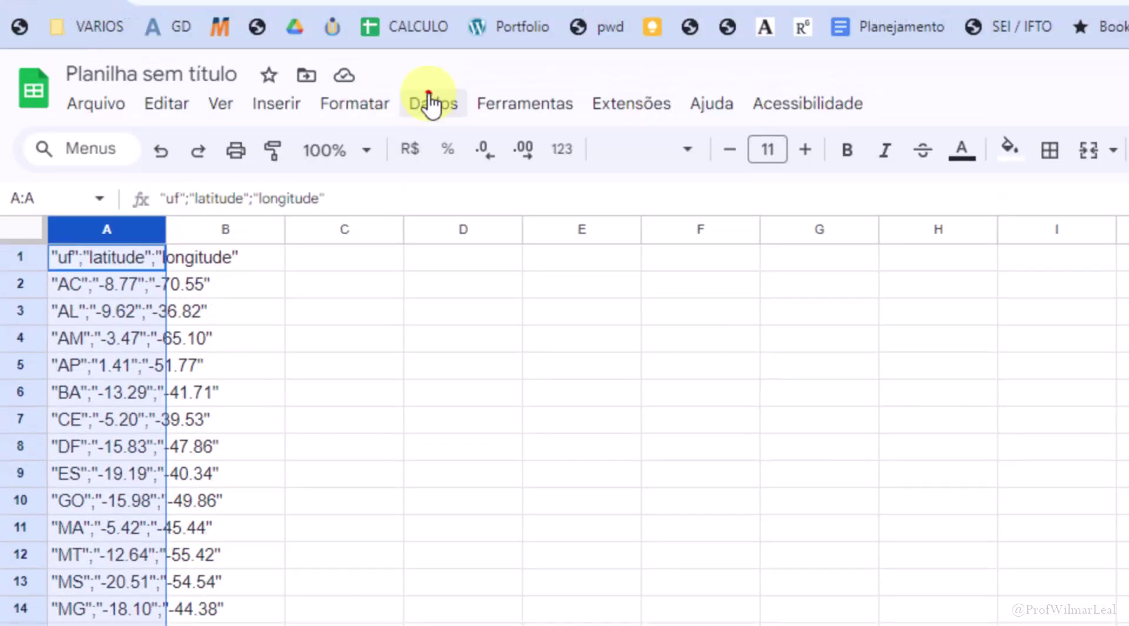
click(433, 193)
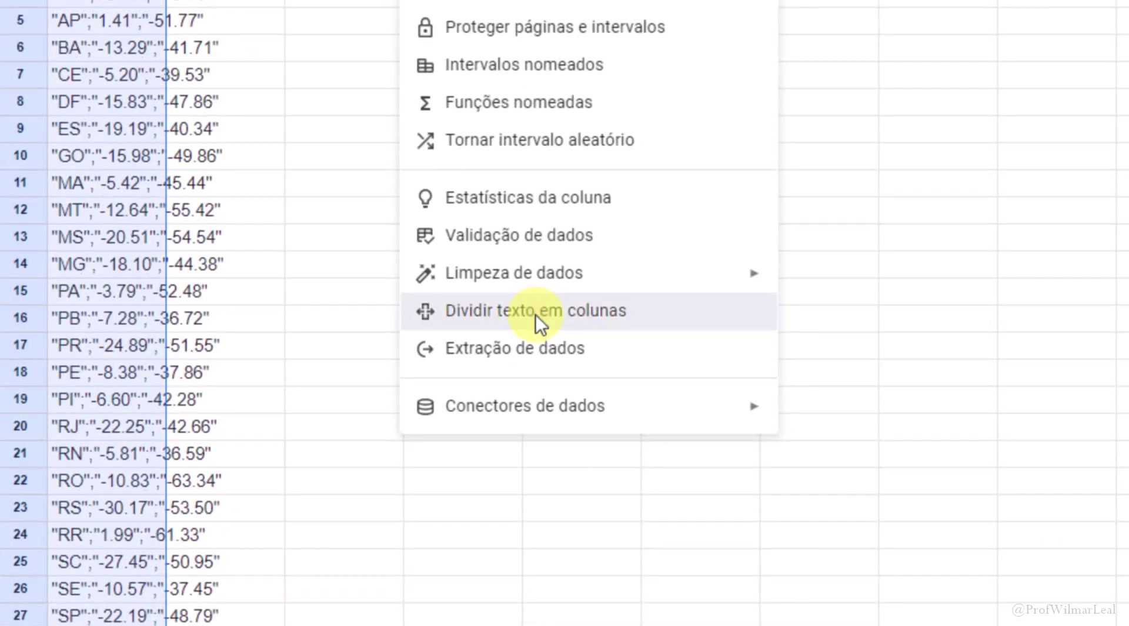
click(536, 317)
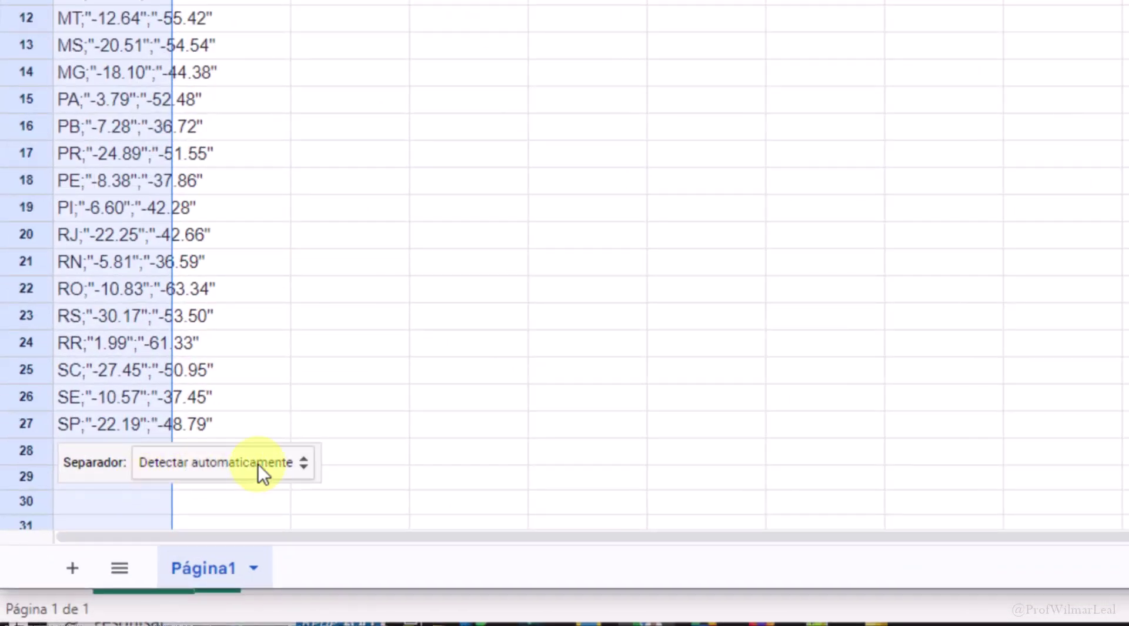
click(259, 463)
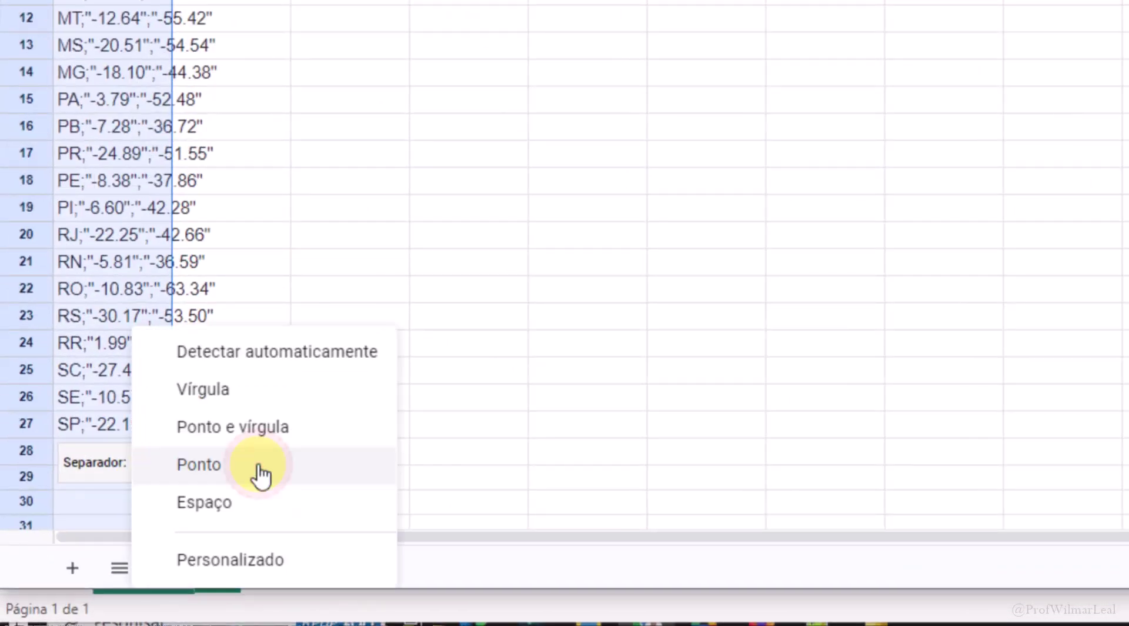
click(223, 438)
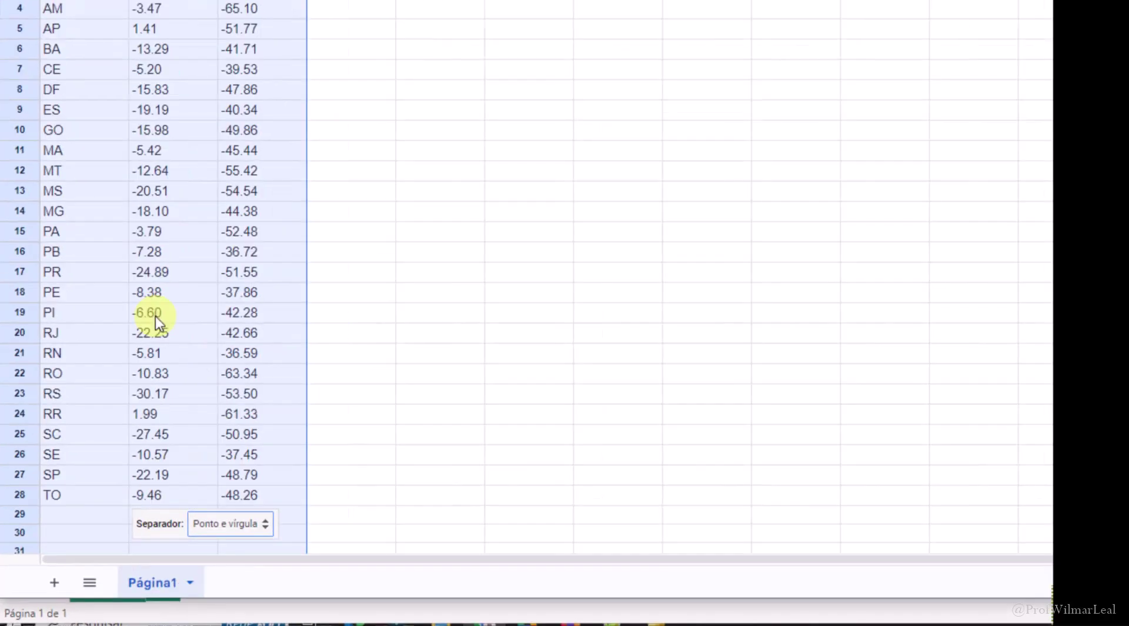
click(221, 227)
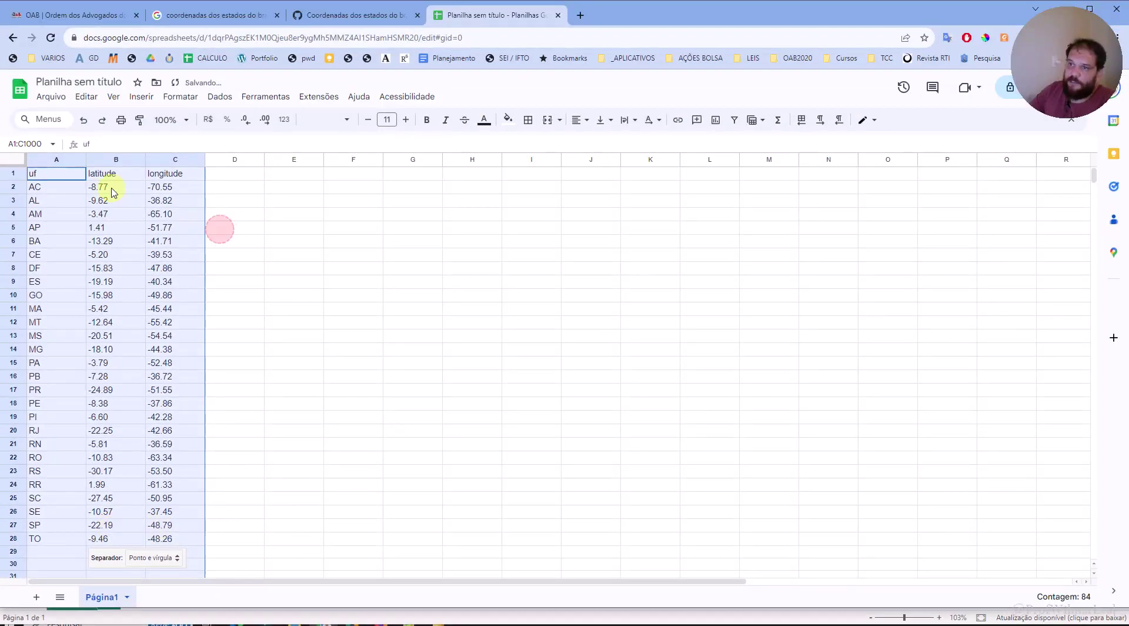
click(71, 187)
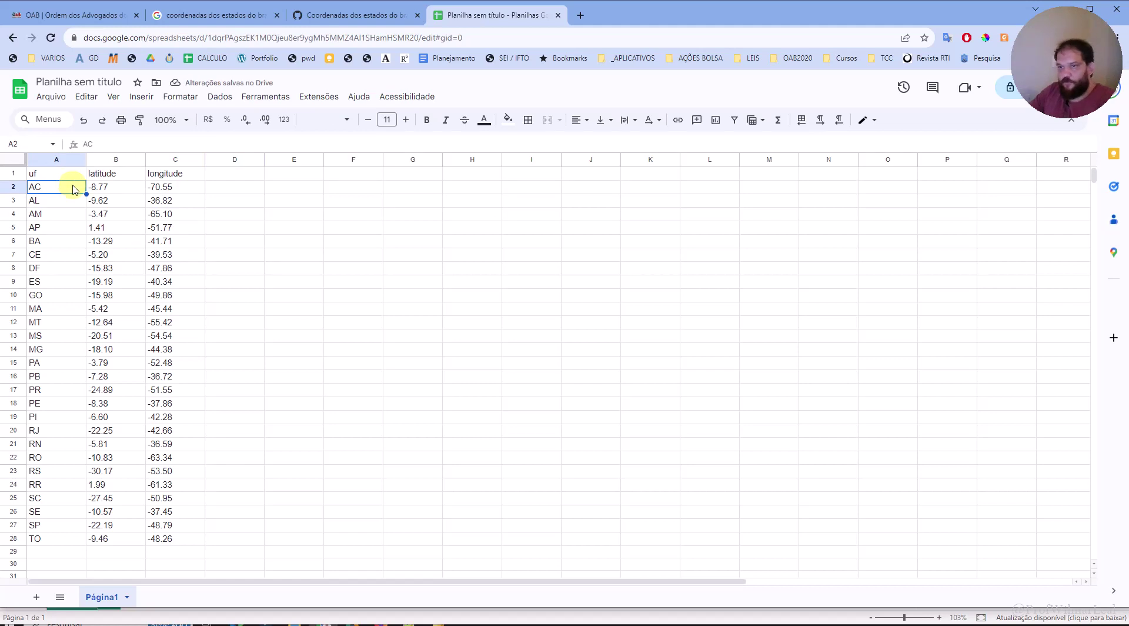
key(ctrl+z)
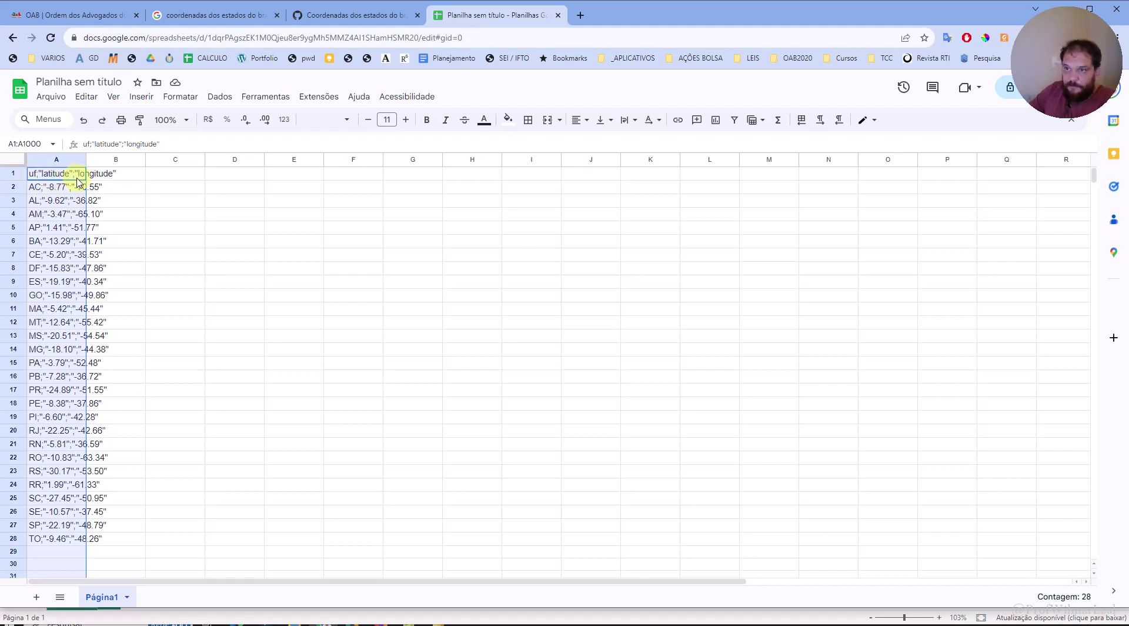
click(221, 98)
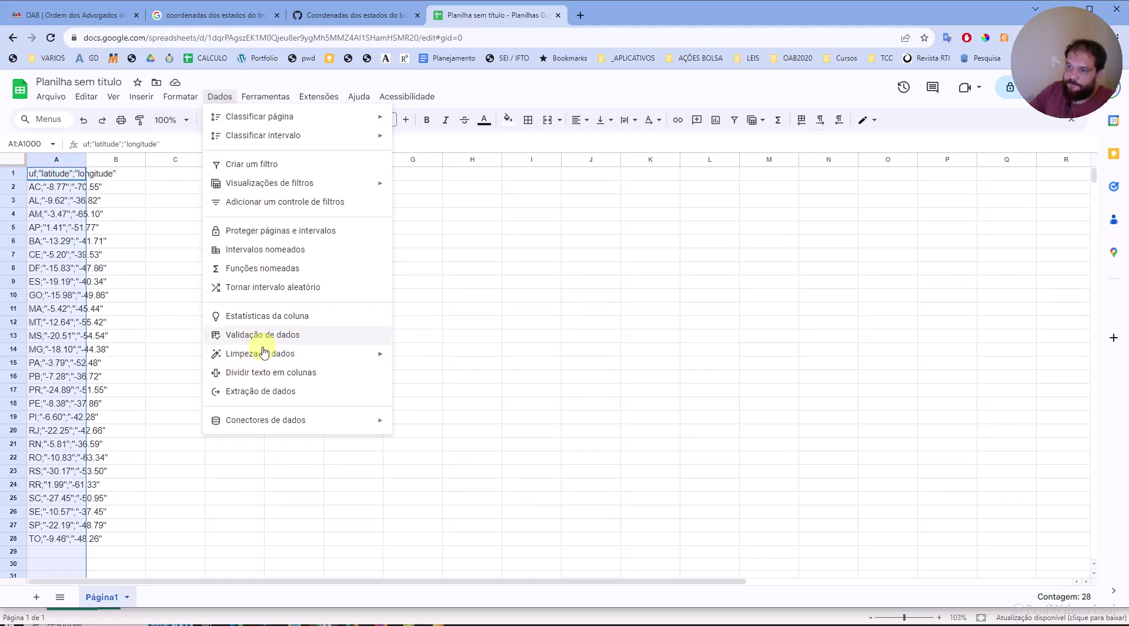
click(268, 374)
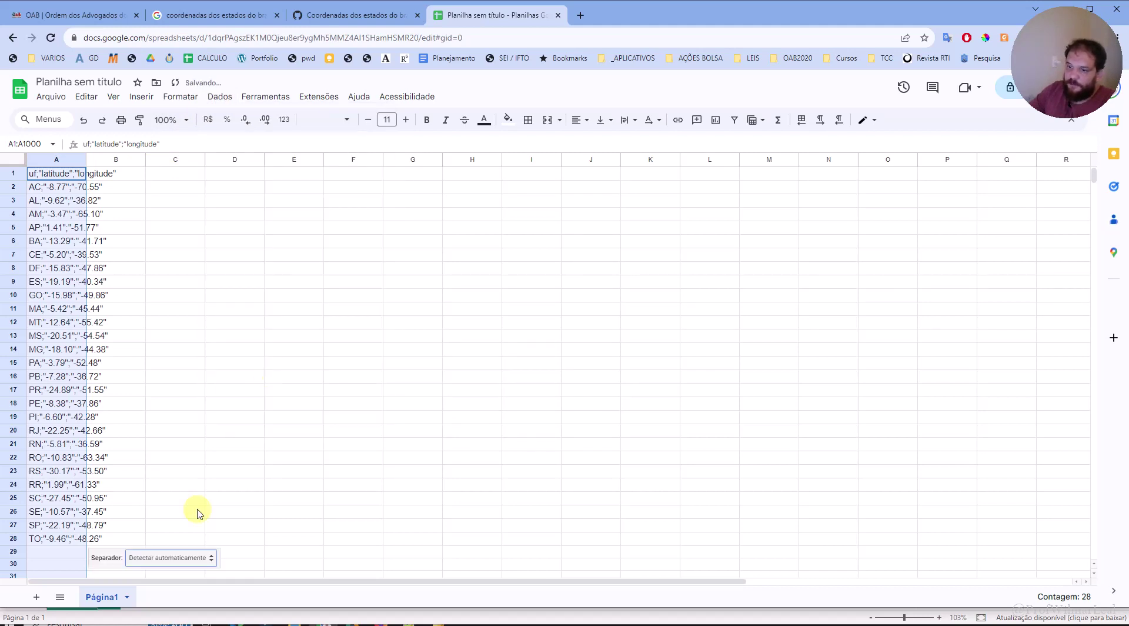
click(189, 558)
click(168, 527)
click(169, 523)
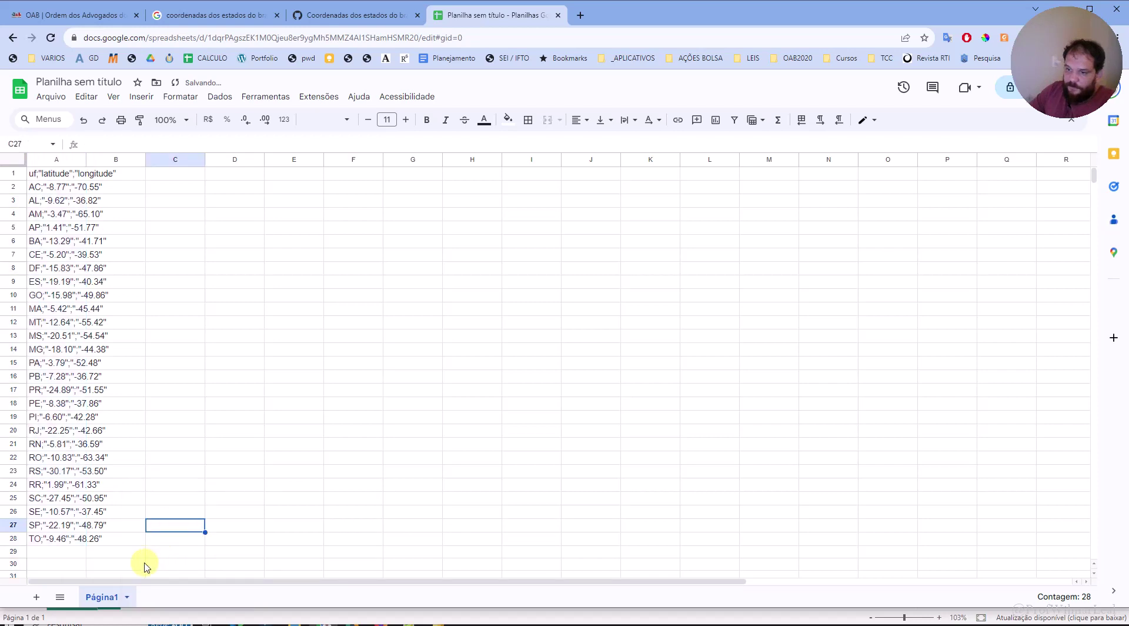
click(53, 159)
click(219, 96)
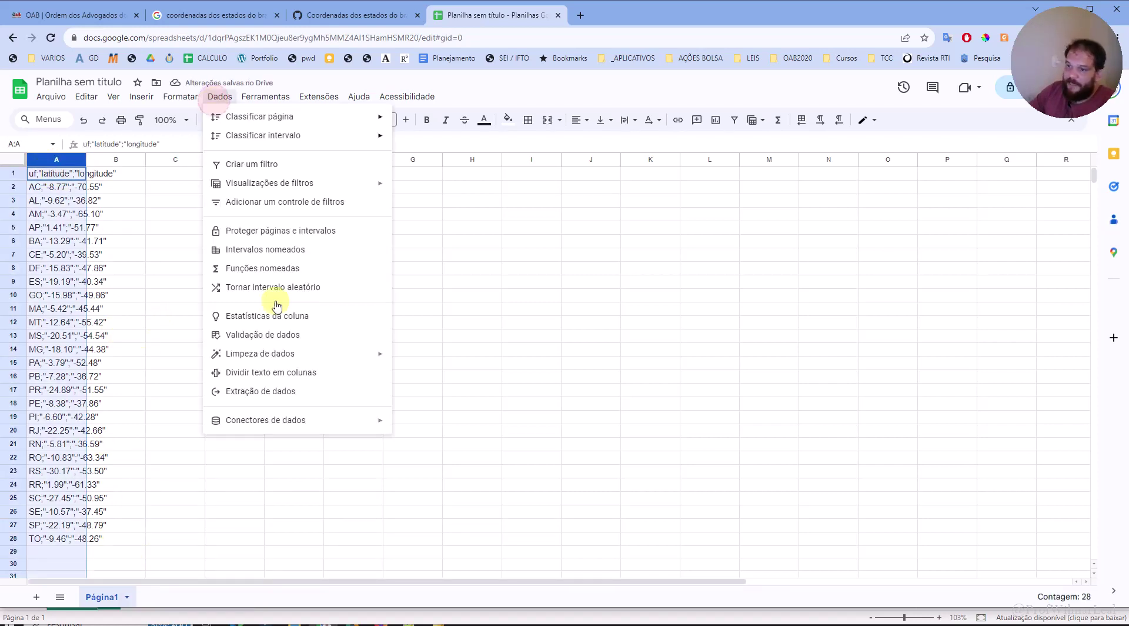
click(248, 372)
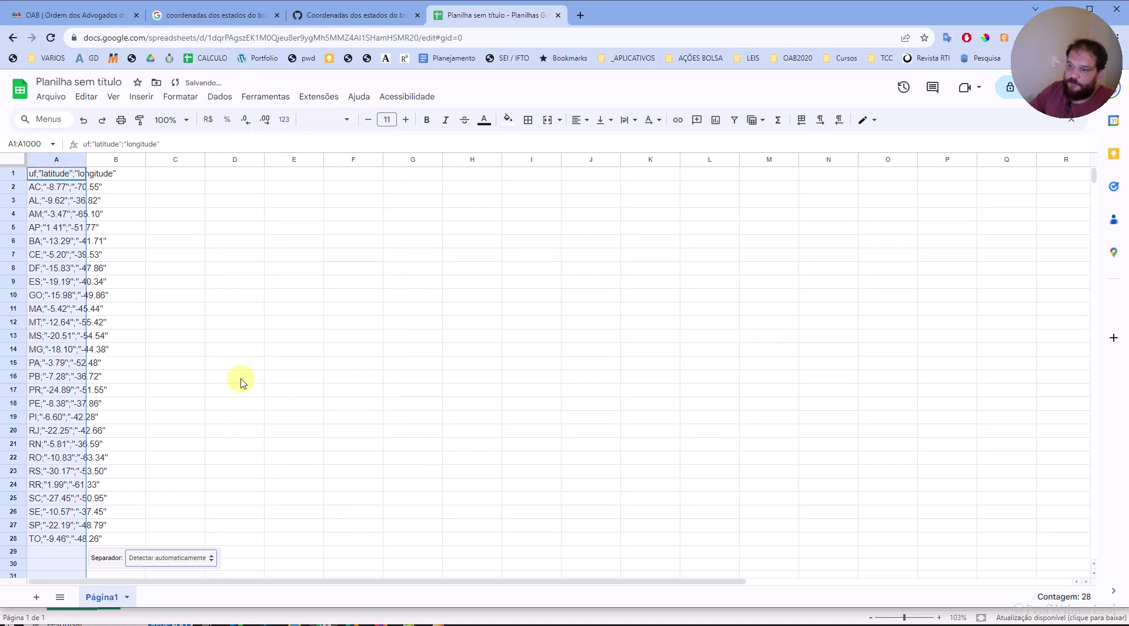
click(176, 562)
click(172, 525)
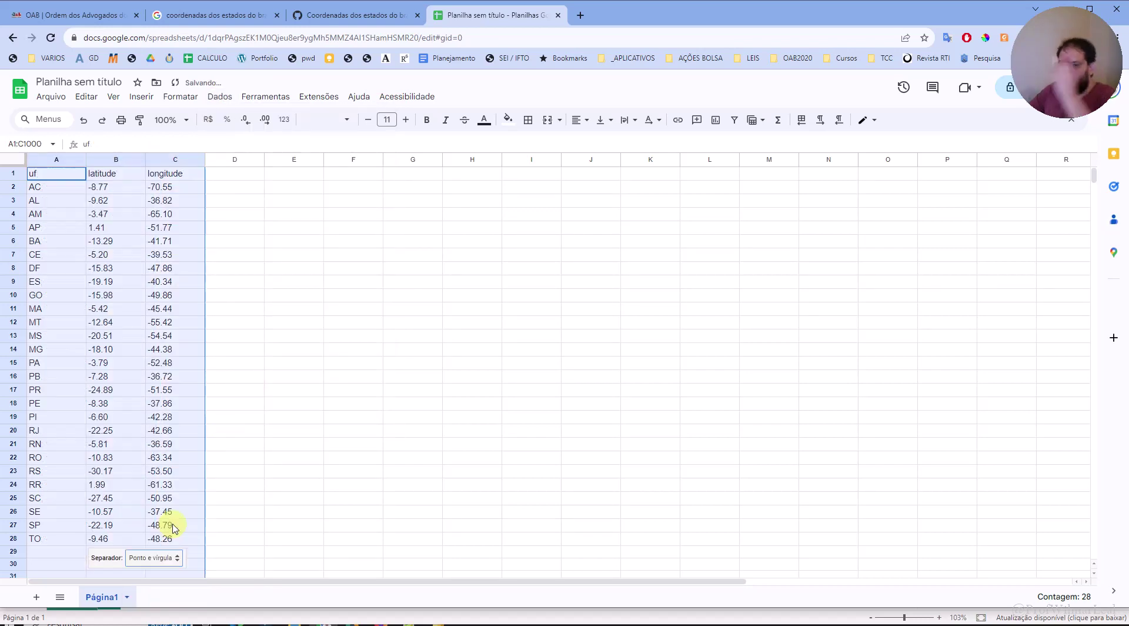
click(405, 257)
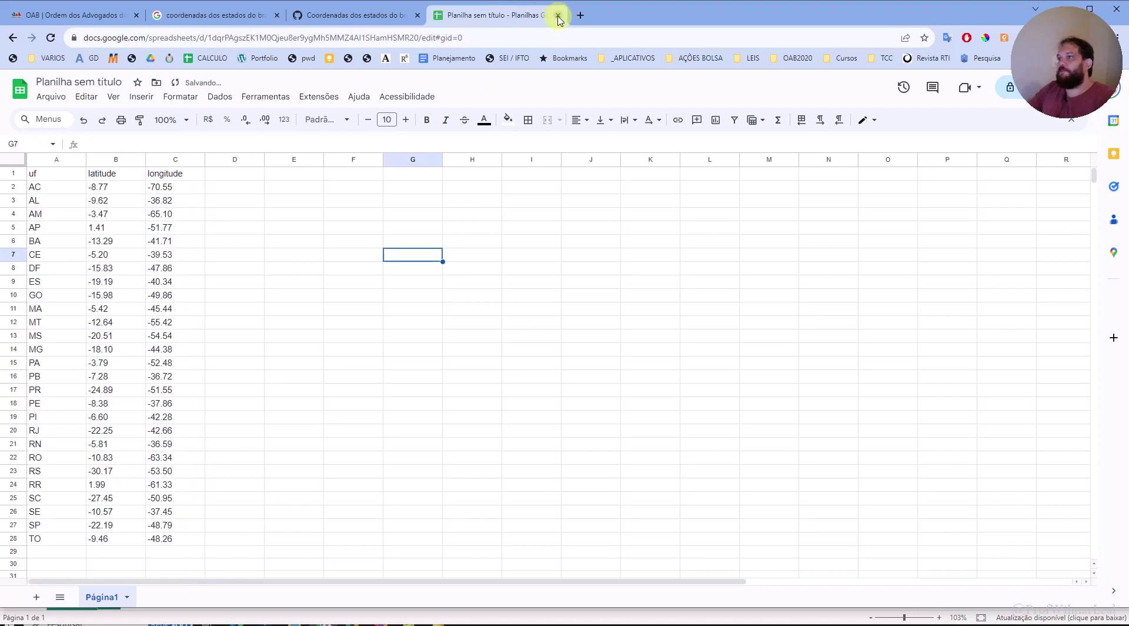
Step: Close the untitled Sheets tab and launch Excel from a Start menu search for 'excel'
click(558, 16)
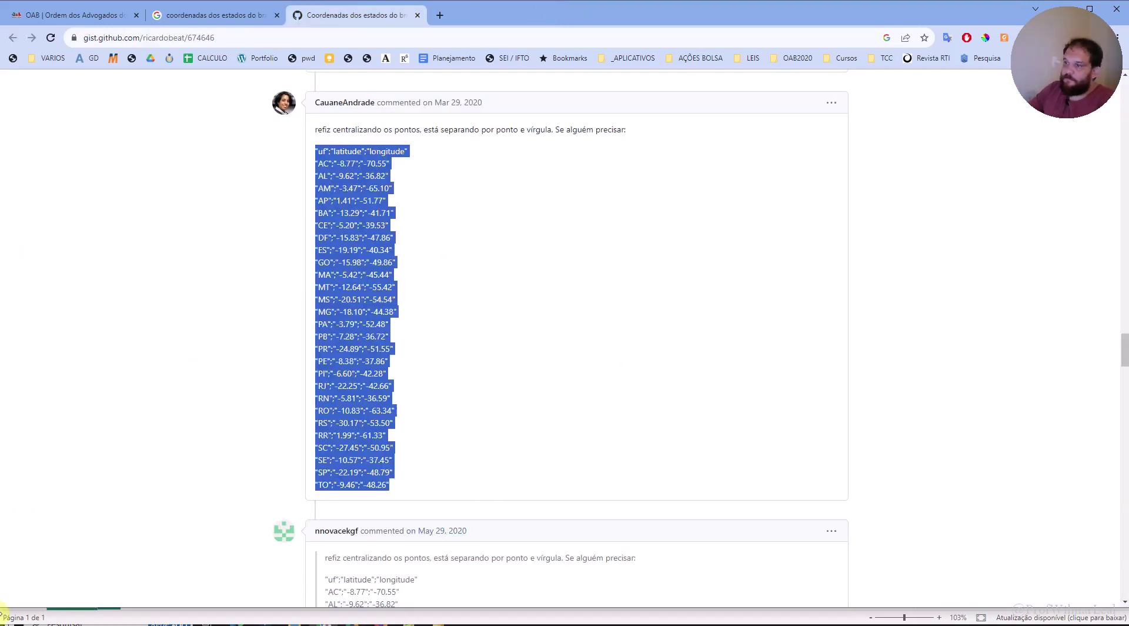
click(66, 607)
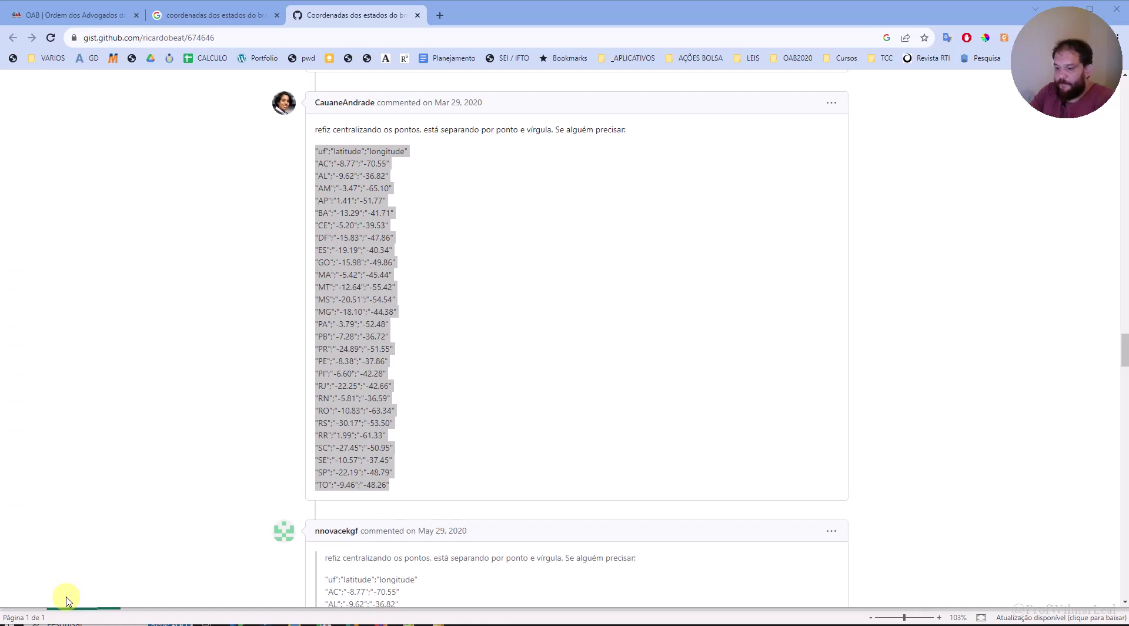
key(super)
text(excel)
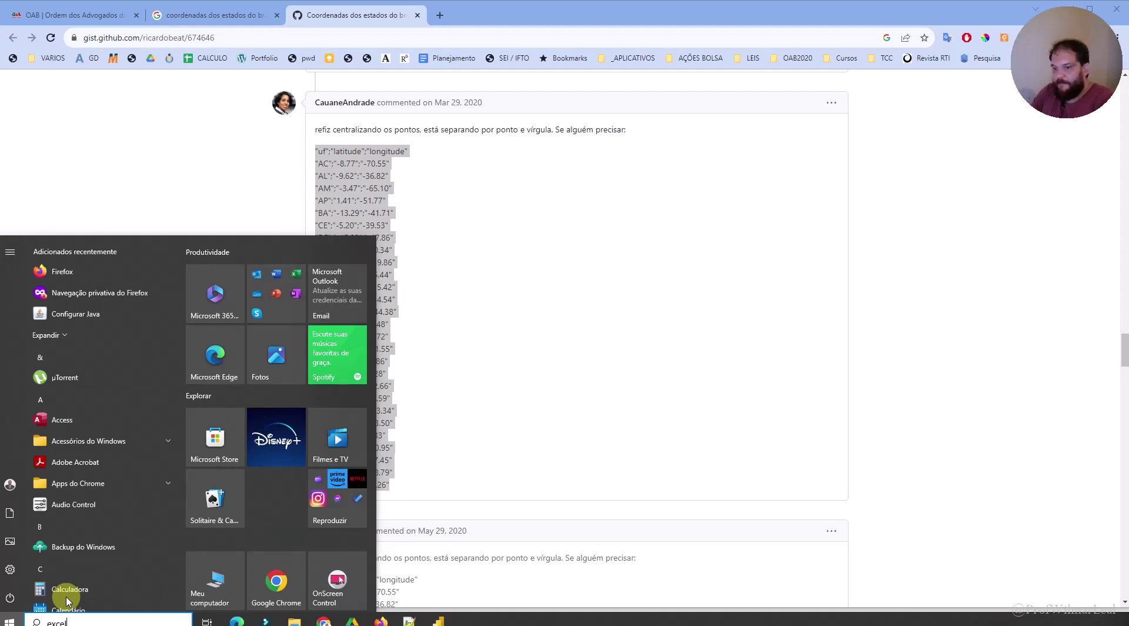
key(Return)
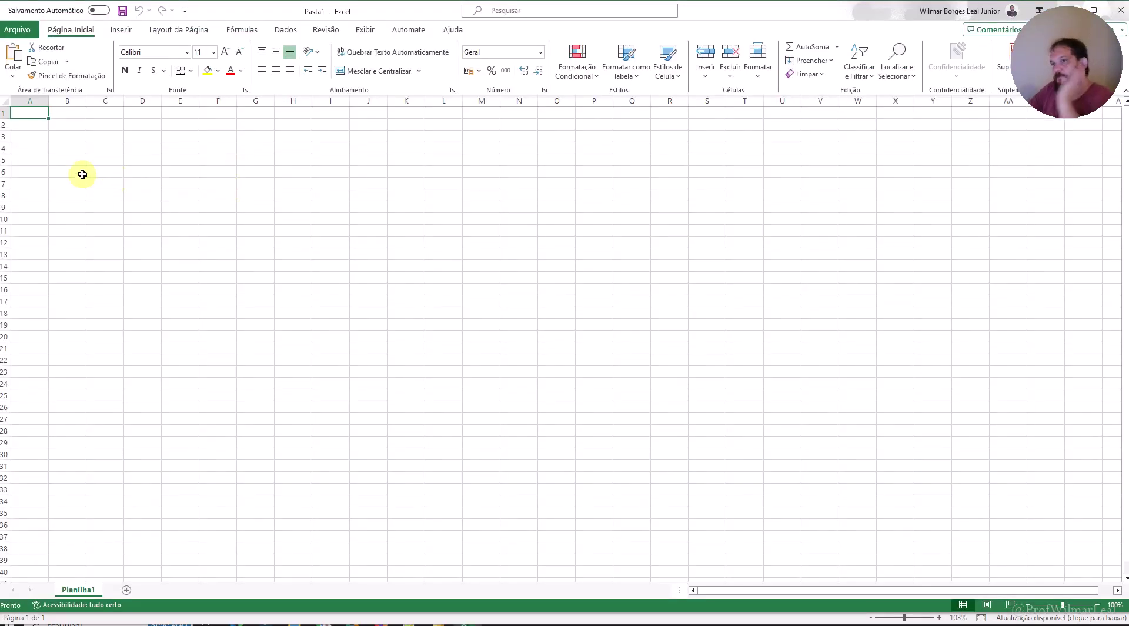
Step: Paste the copied coordinate list into cell A1 of the blank Pasta1 workbook
click(66, 182)
click(37, 116)
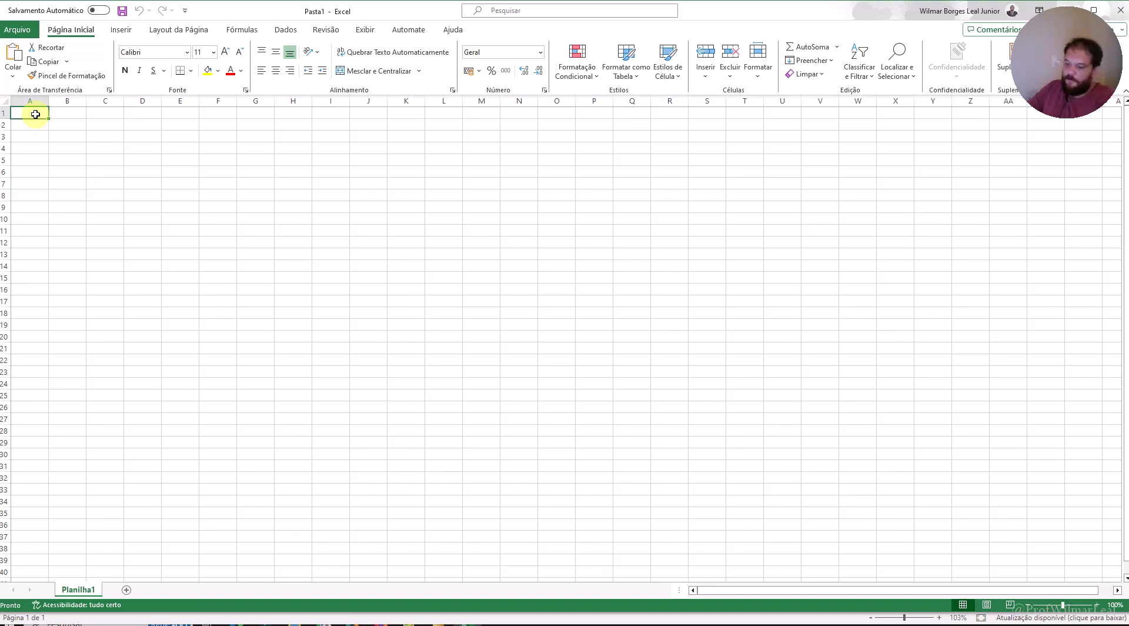
key(ctrl+v)
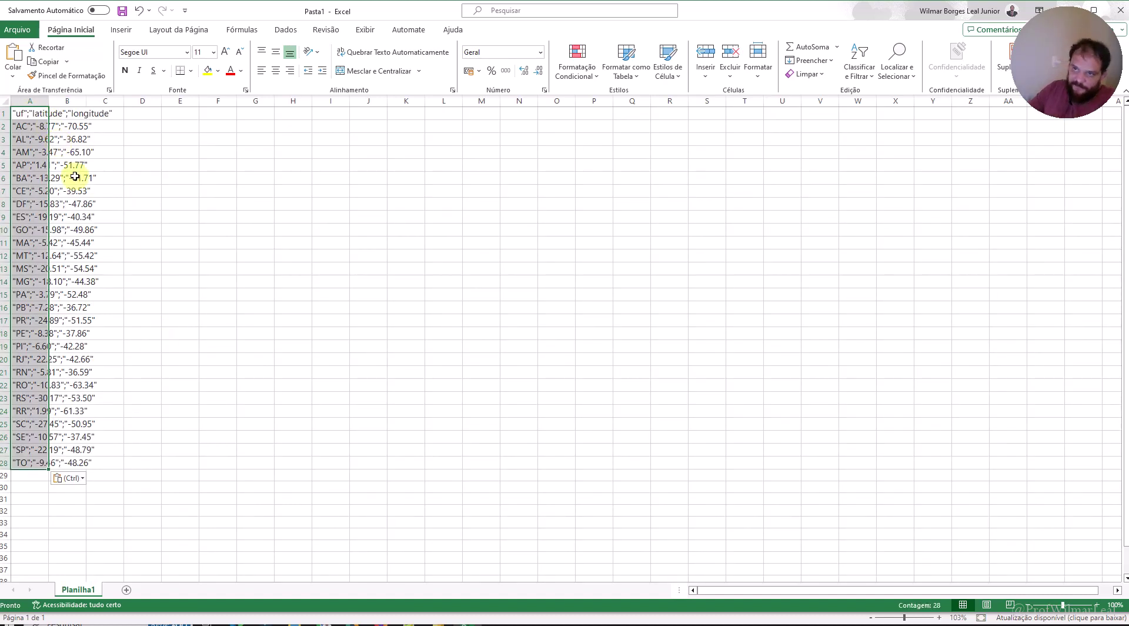
Step: Run Texto para Colunas, delimited by Ponto e vírgula instead of Tabulação, into uf, latitude, longitude
click(284, 31)
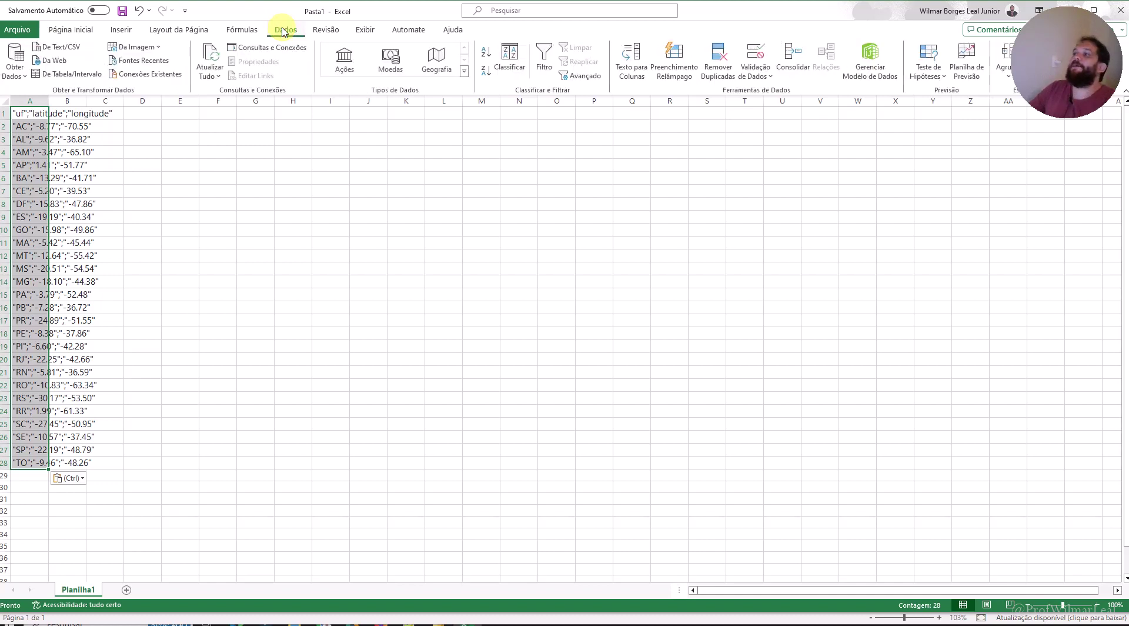
click(632, 71)
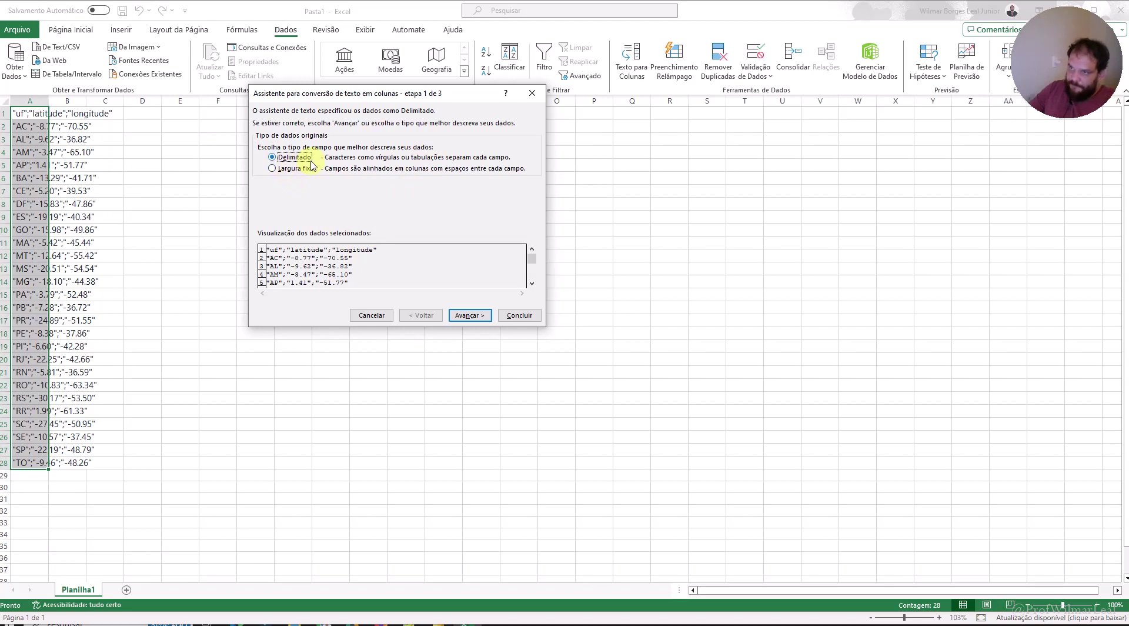
click(468, 316)
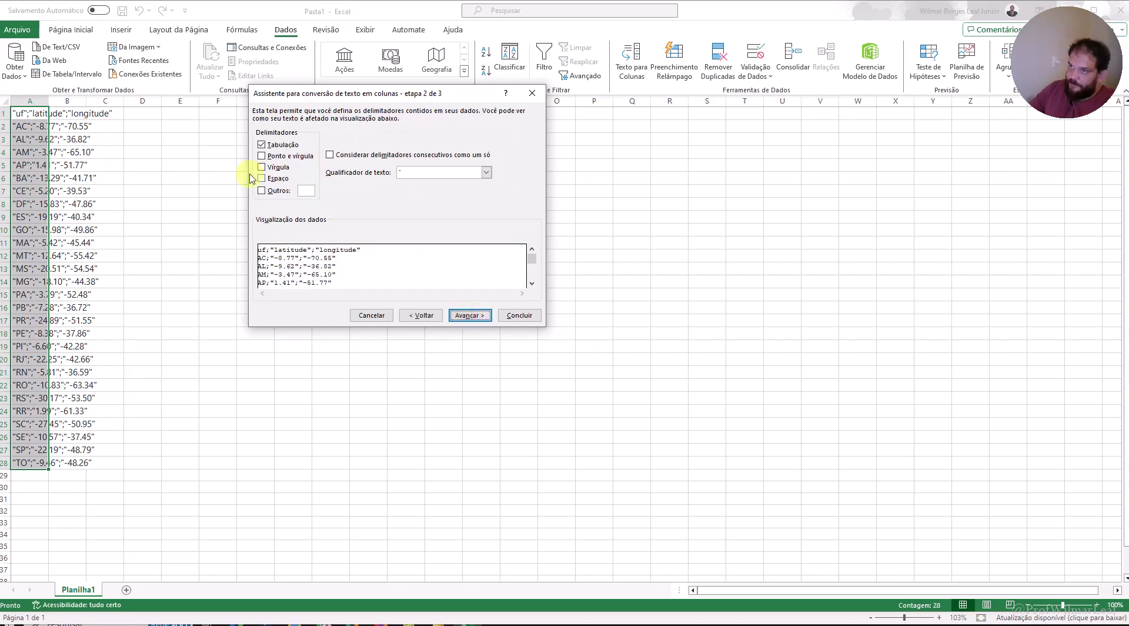
click(262, 155)
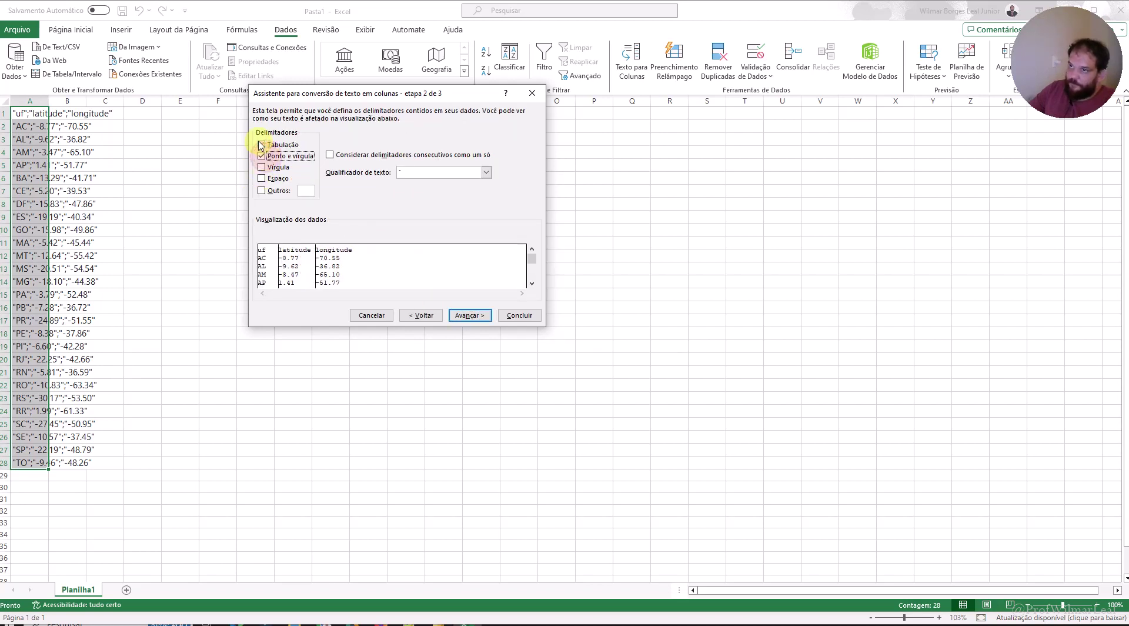
click(261, 144)
click(477, 315)
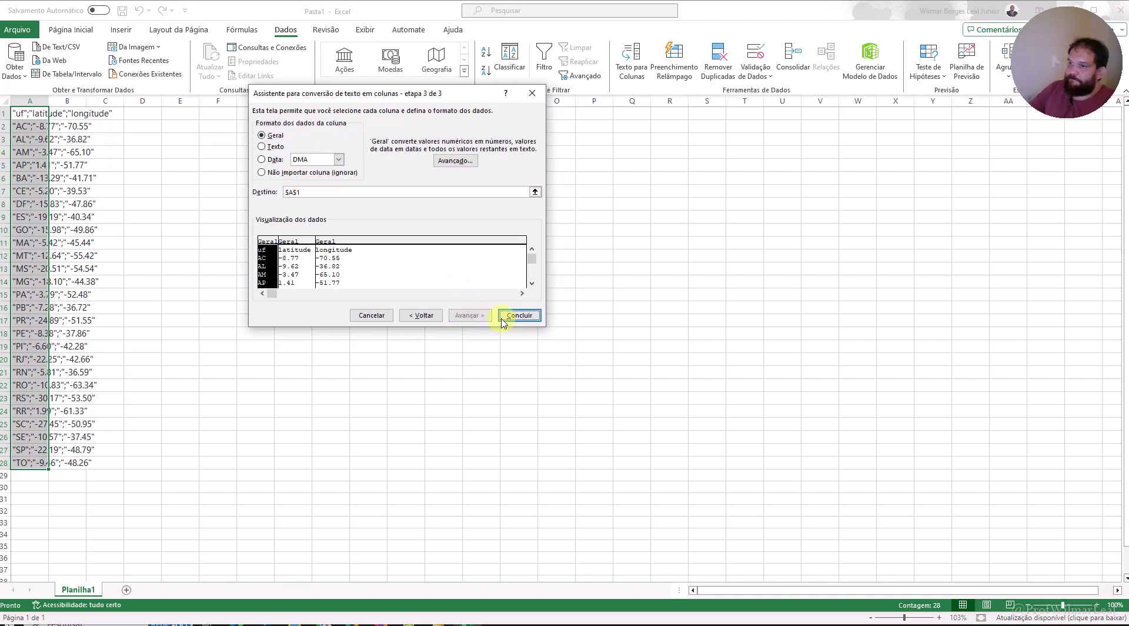
click(527, 316)
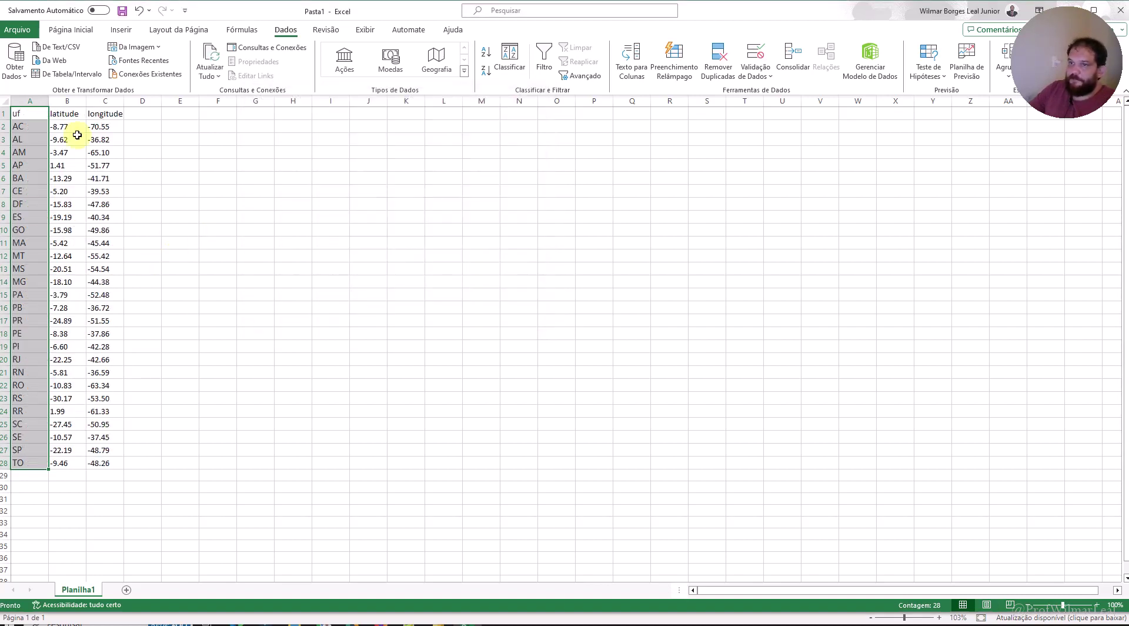
click(297, 215)
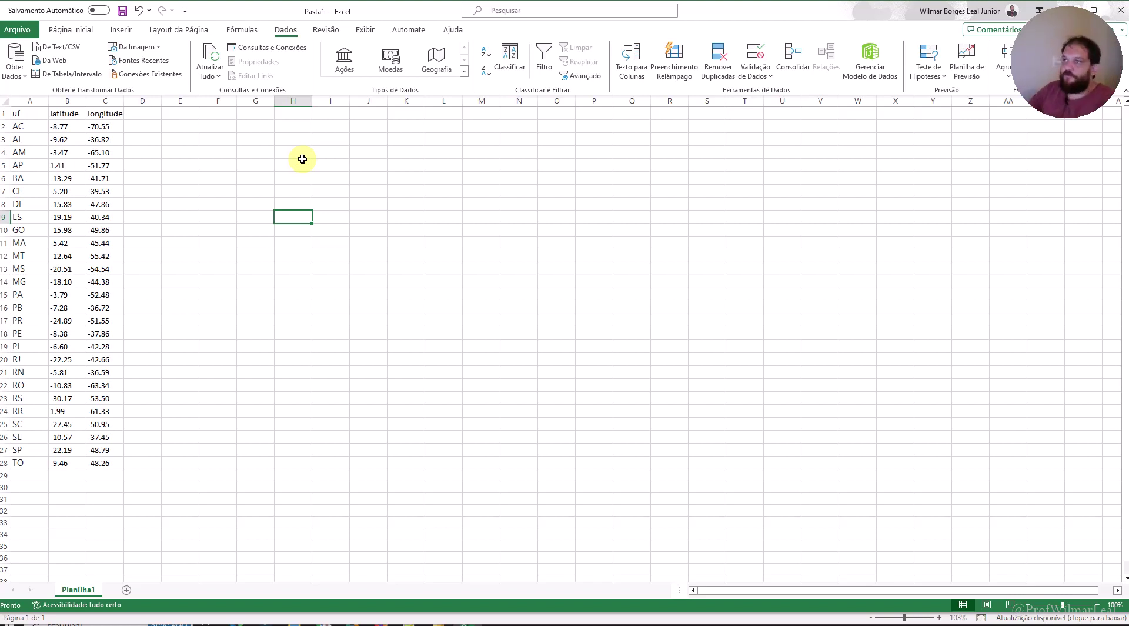
click(62, 119)
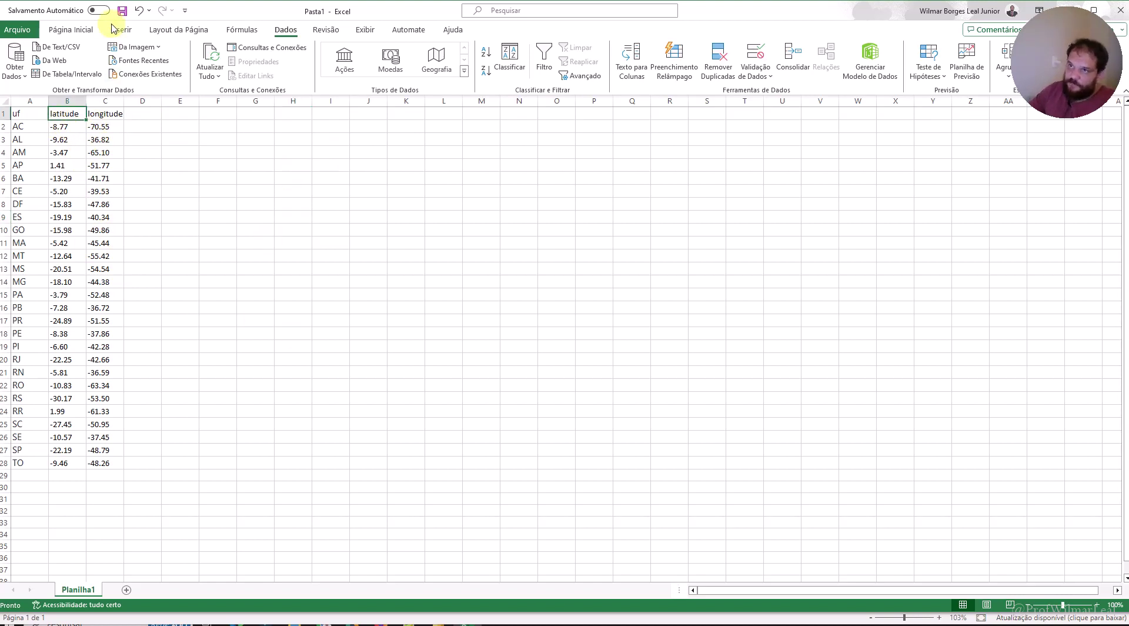
Step: Browse Save As to the desktop's POWER BI - AULAS - YOUTBE folder, where lat.xlsx already exists
click(124, 11)
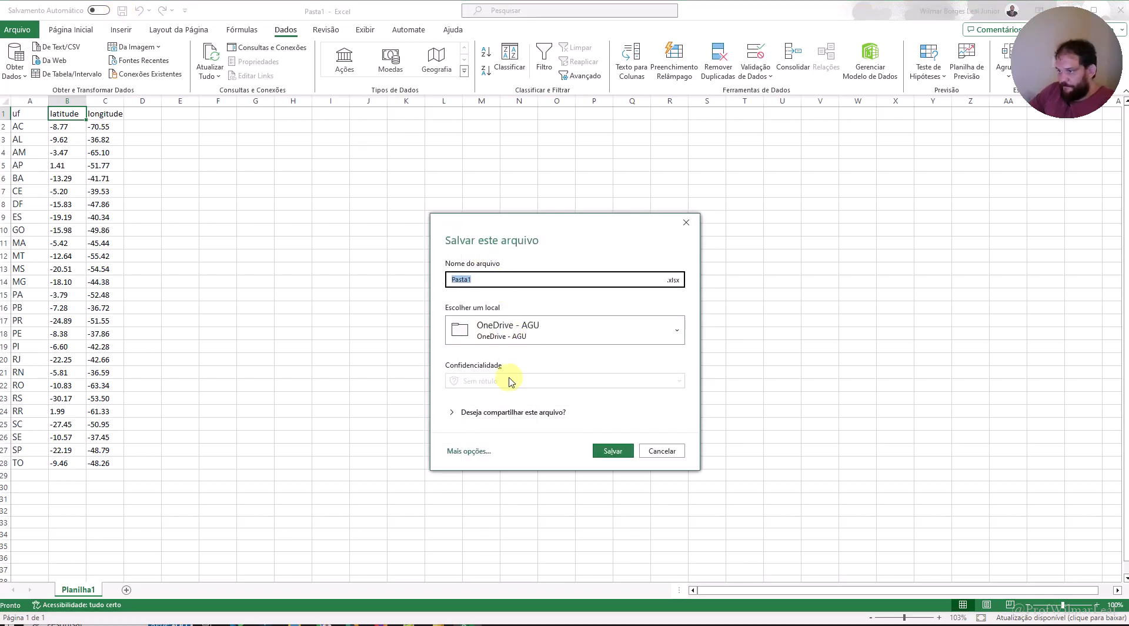
click(470, 451)
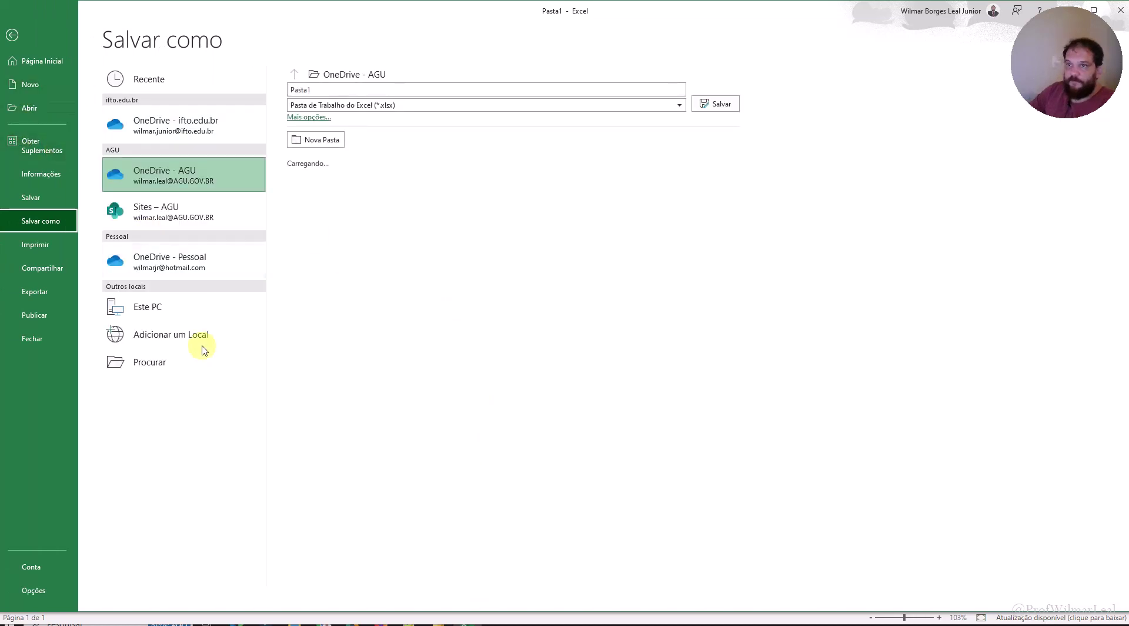
click(164, 365)
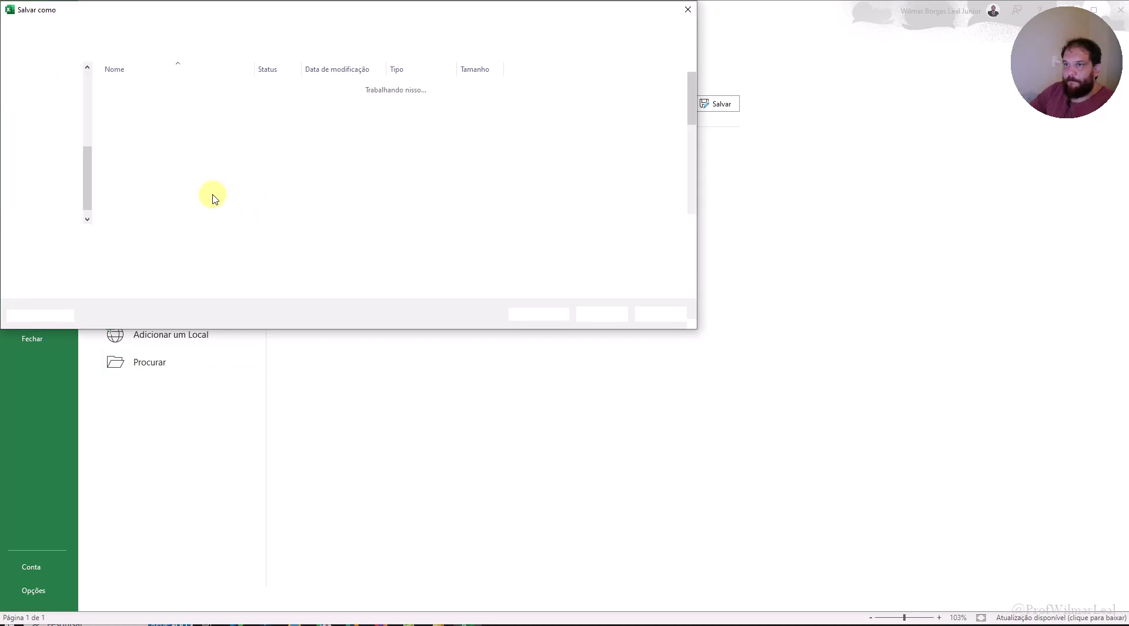
click(53, 89)
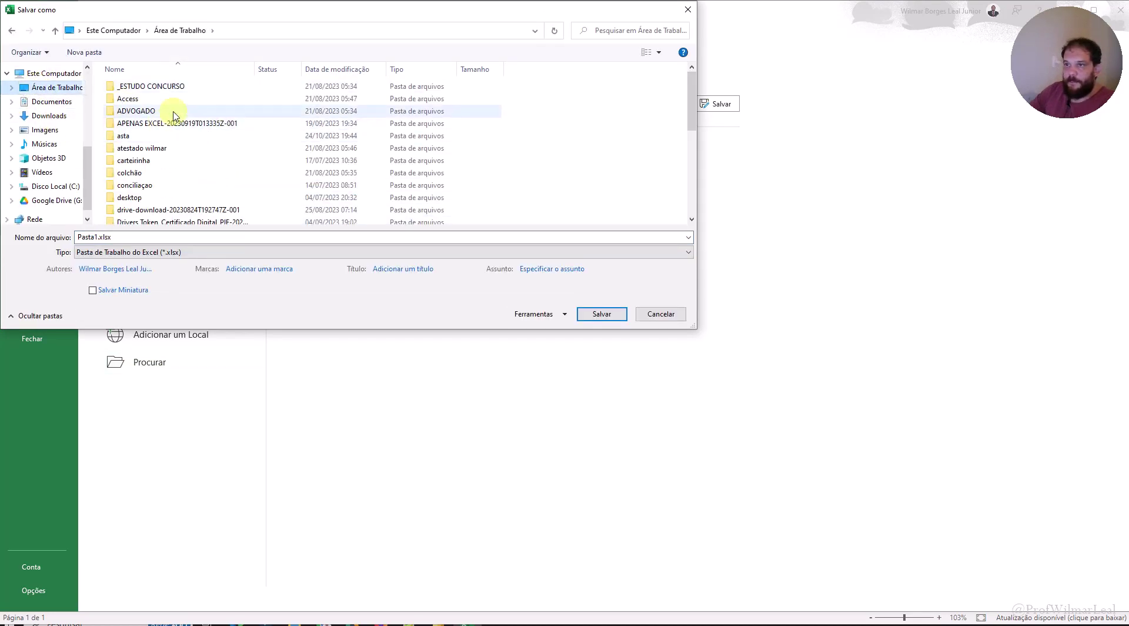
scroll(177, 136, down, 1)
scroll(194, 165, down, 1)
scroll(200, 176, down, 1)
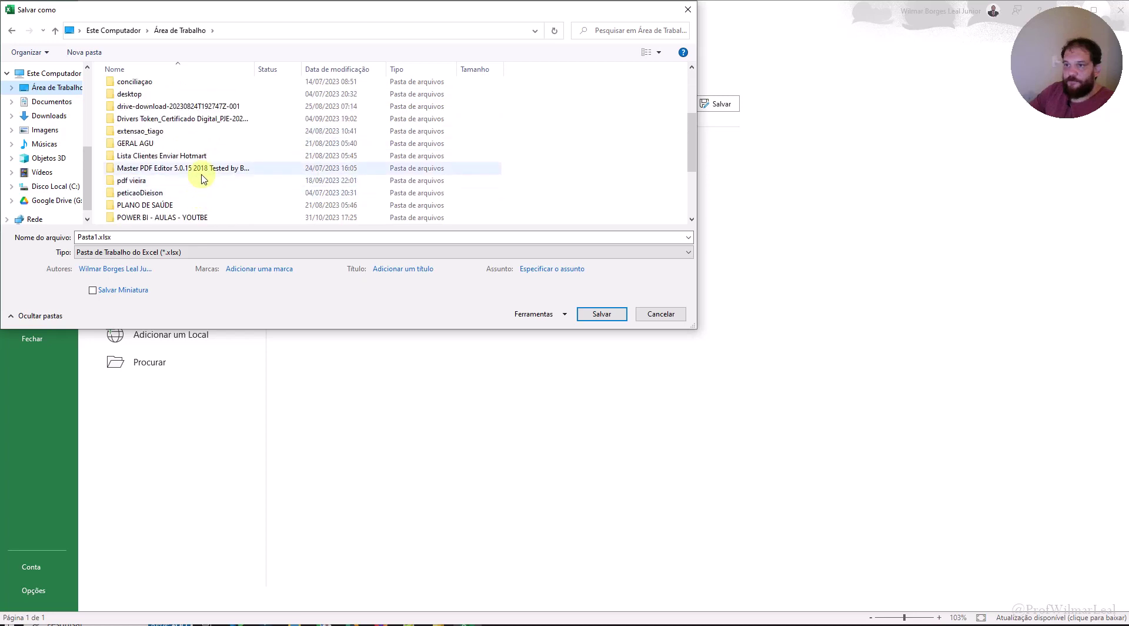
scroll(191, 197, down, 1)
click(142, 181)
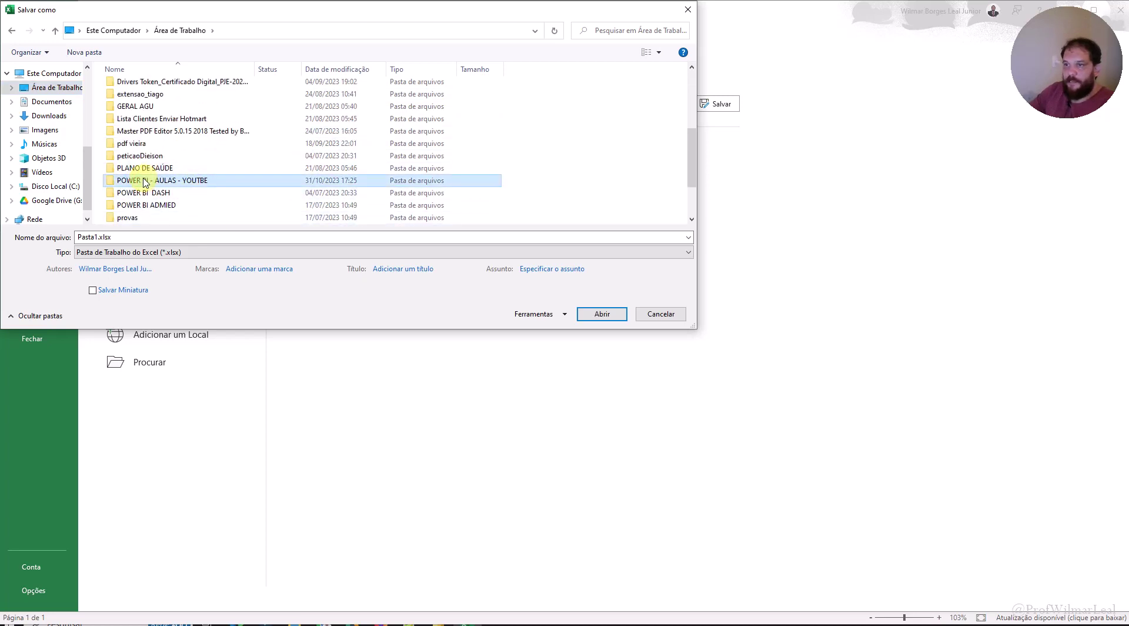
double_click(144, 182)
click(121, 100)
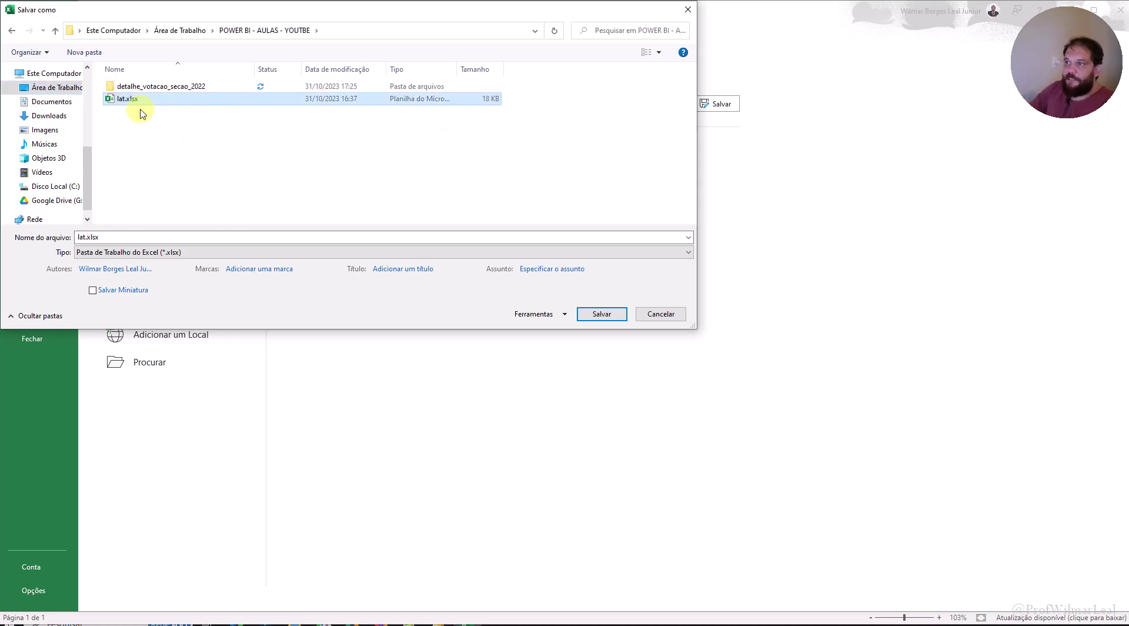
Step: Cancel the save and close Excel, discarding the workbook changes with Não Salvar
click(673, 315)
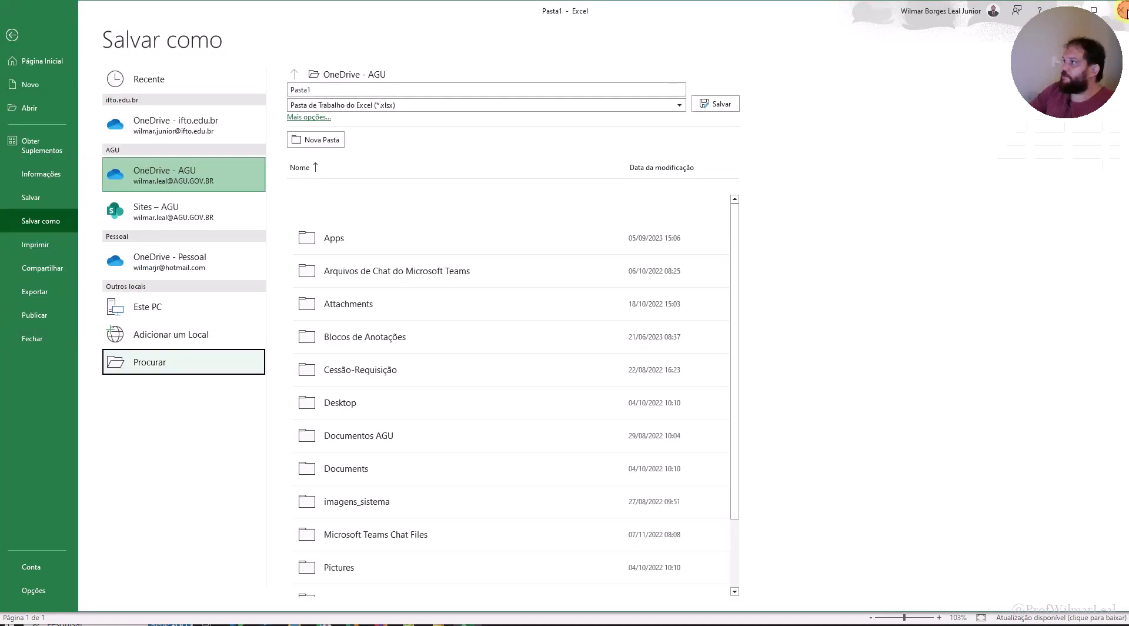
click(1122, 11)
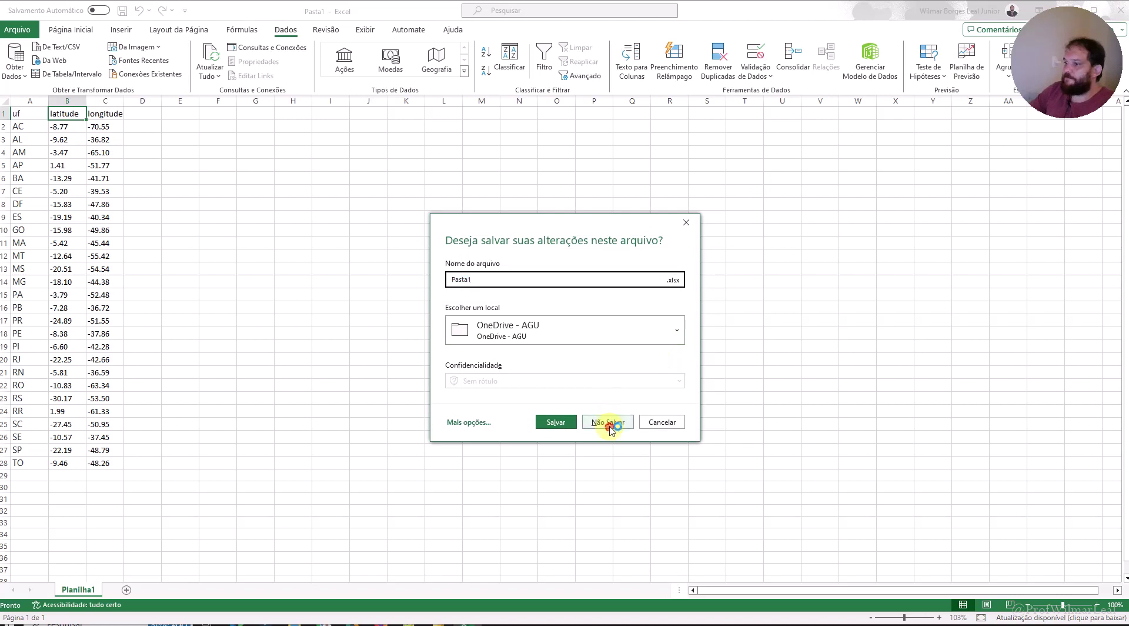
click(607, 422)
Step: Back in Power BI, add lat.xlsx from the POWER BI - AULAS - YOUTBE folder as an Excel source
click(485, 241)
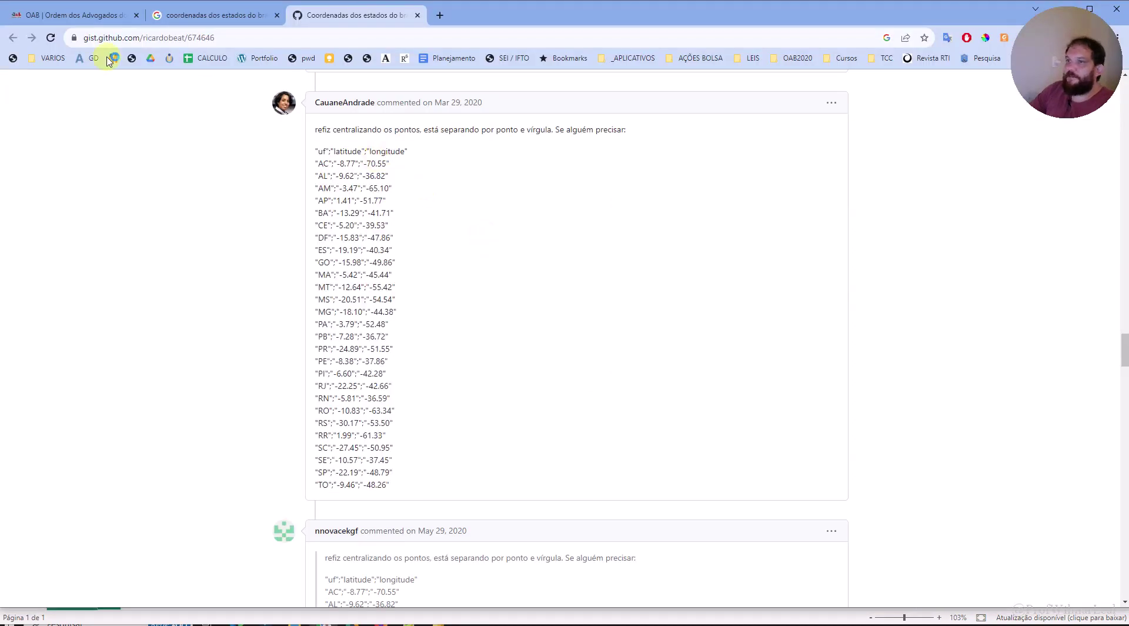
click(445, 622)
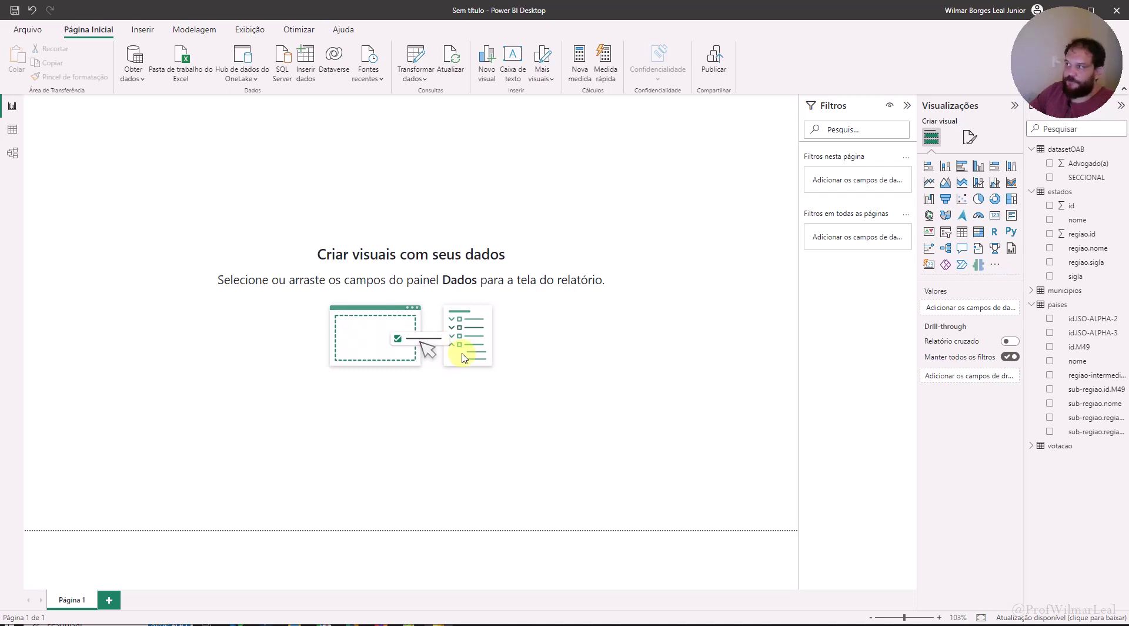
click(139, 86)
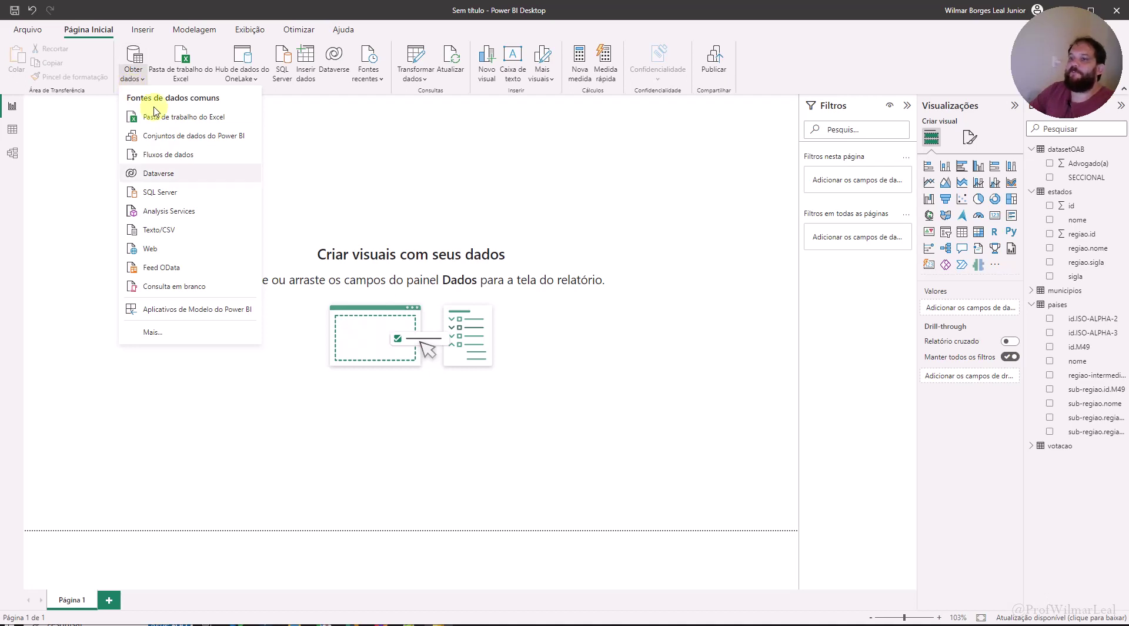
click(182, 119)
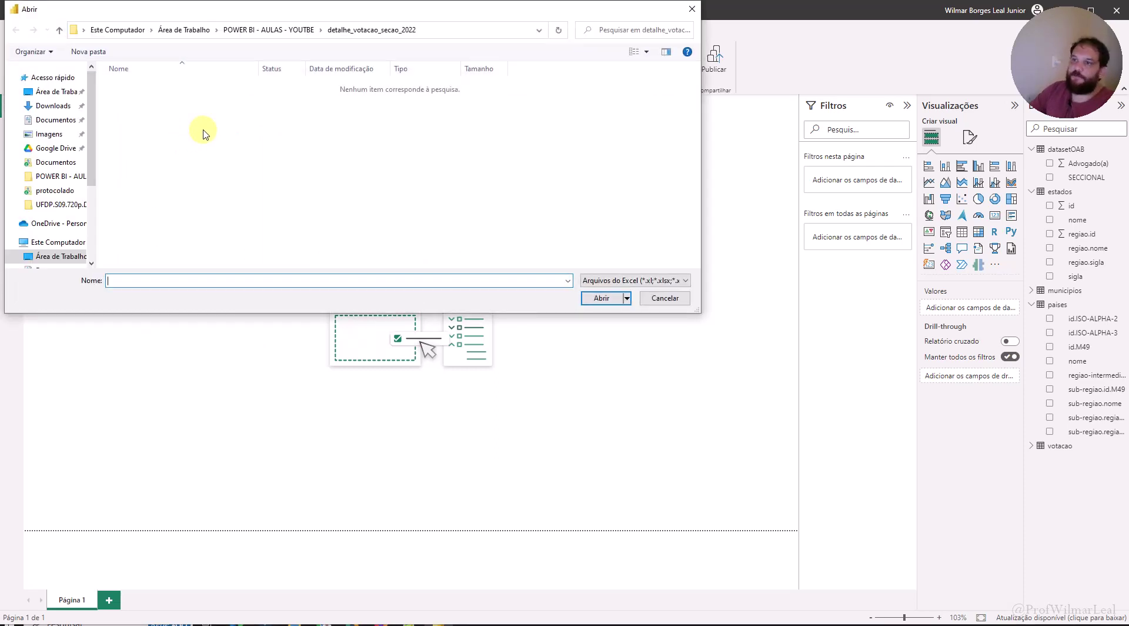
click(56, 91)
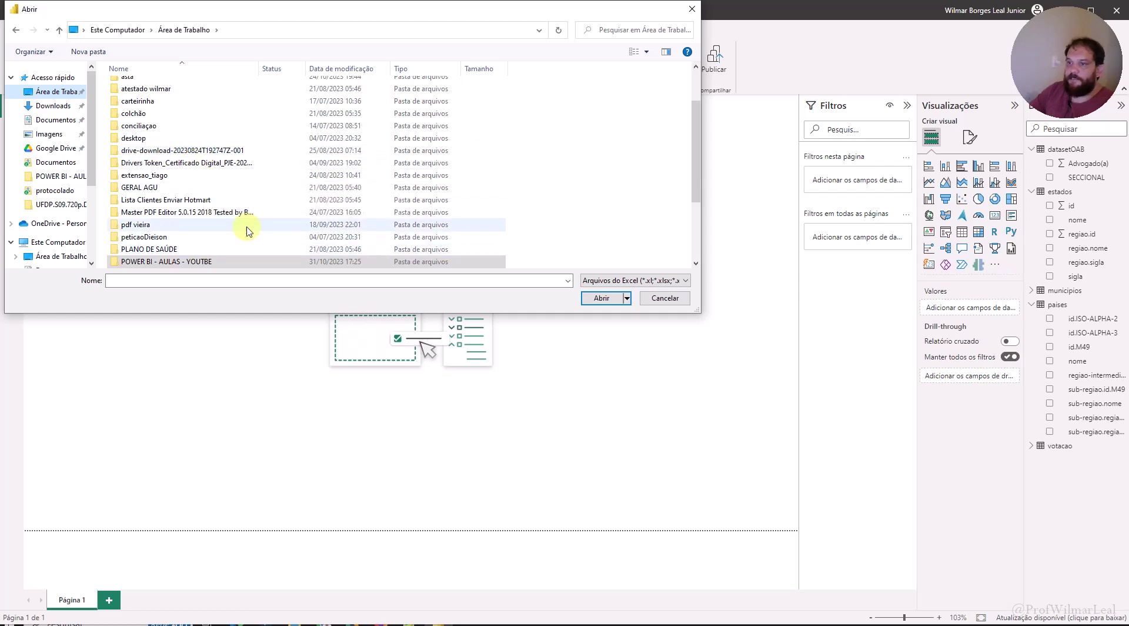
double_click(165, 262)
double_click(126, 101)
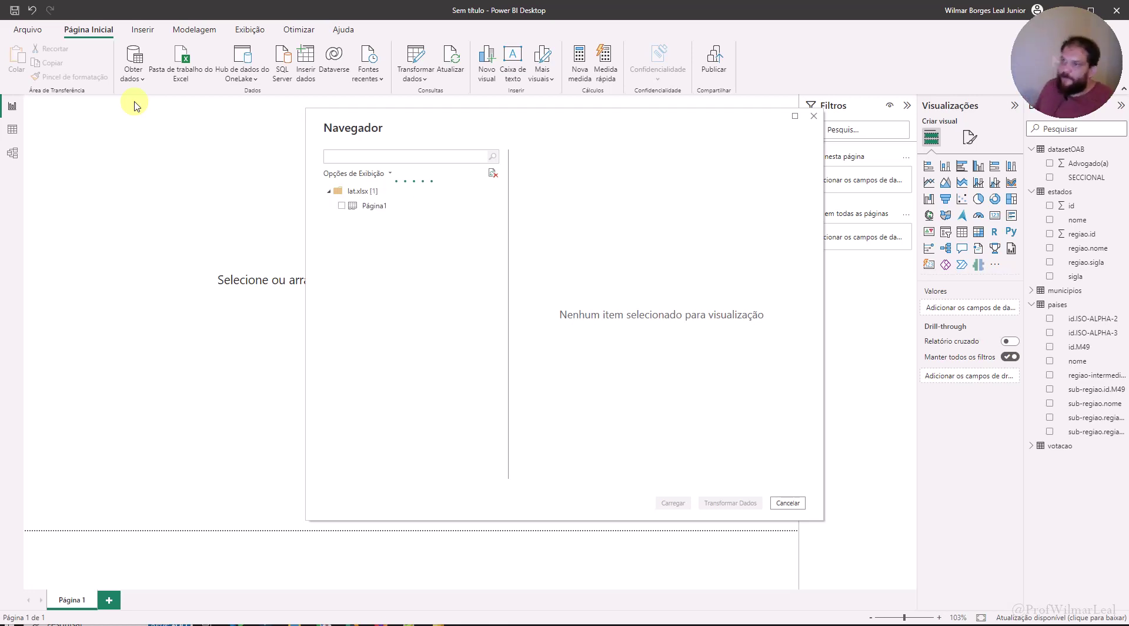
Step: Tick the Página1 sheet in the Navigator and load its 999 rows into Power BI
click(340, 207)
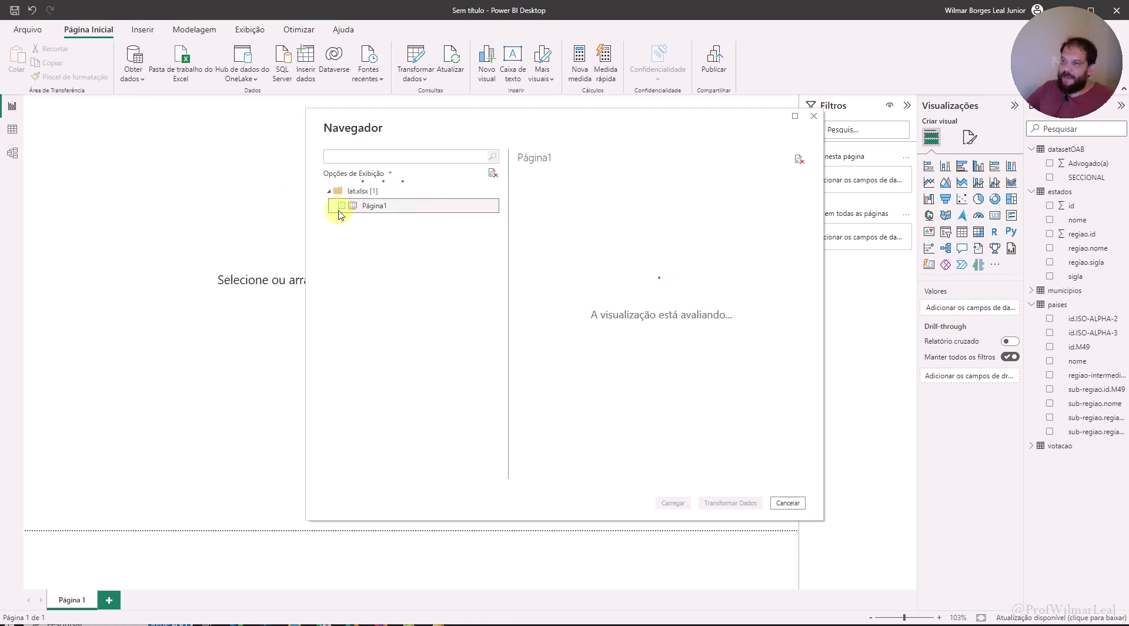
click(341, 207)
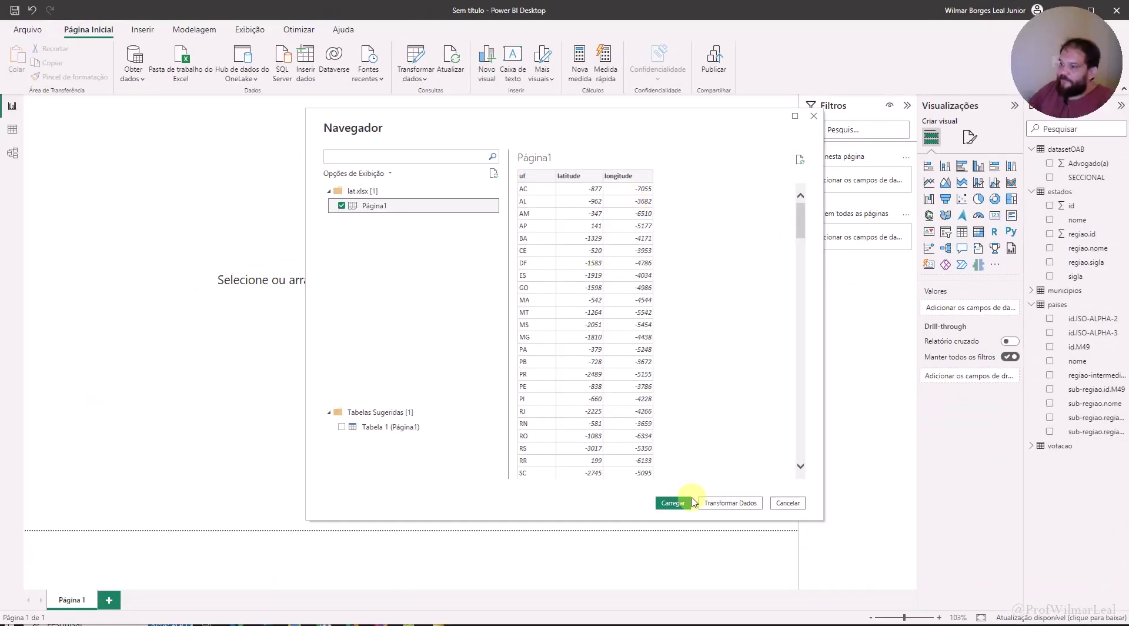
key(alt+Tab)
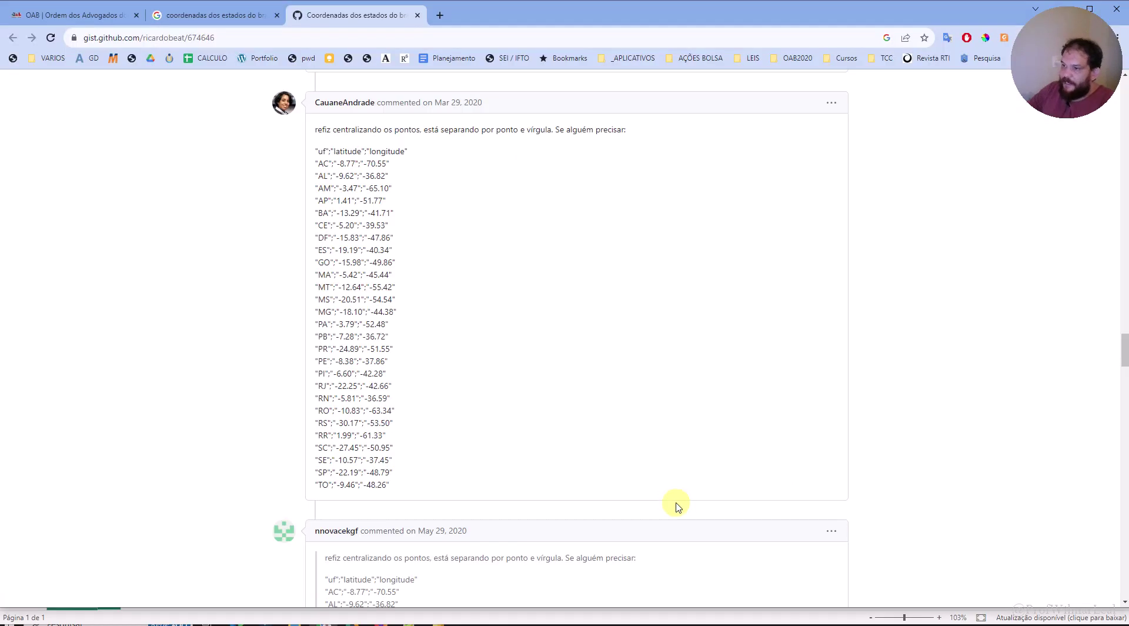
click(447, 620)
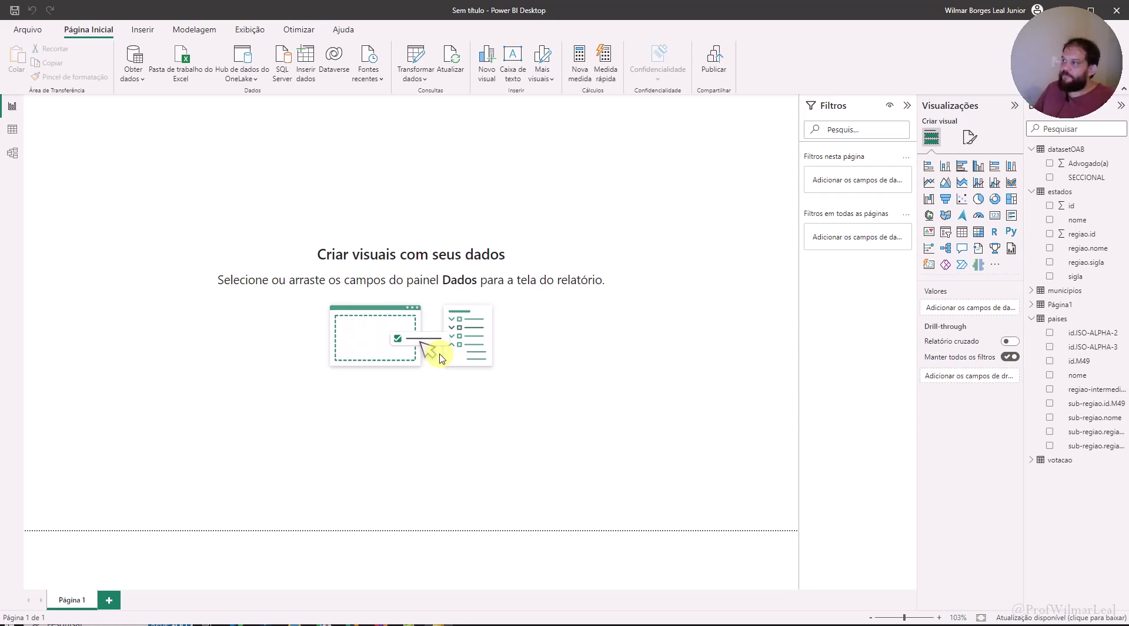
Step: Move the Página1 table down-left in the model diagram and choose Editar consulta for it
click(21, 154)
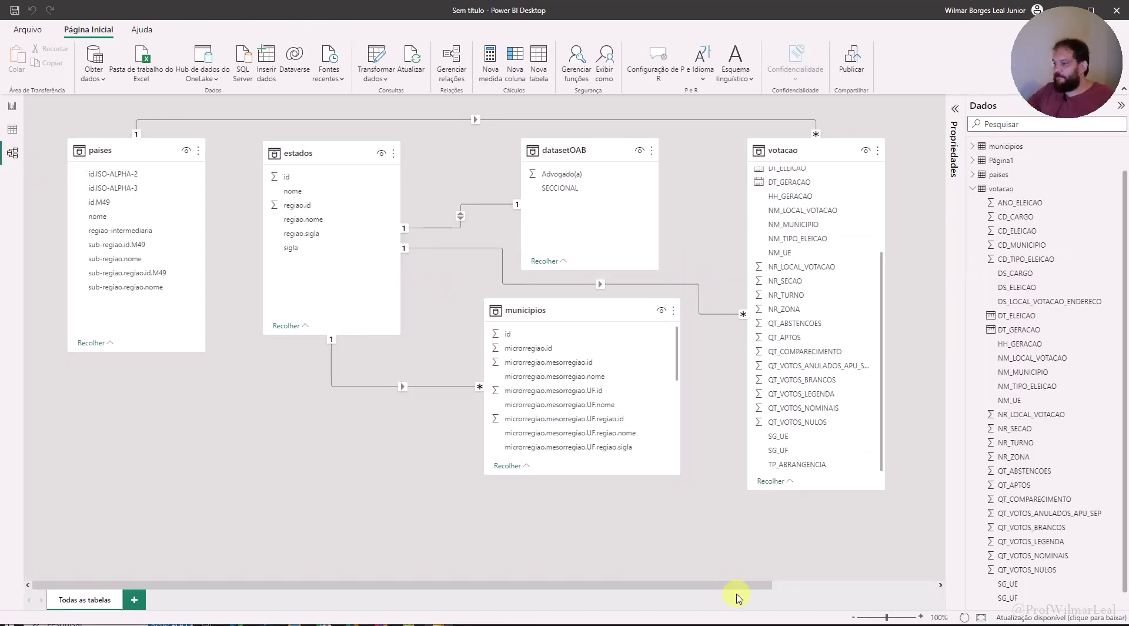
drag(746, 585, 905, 586)
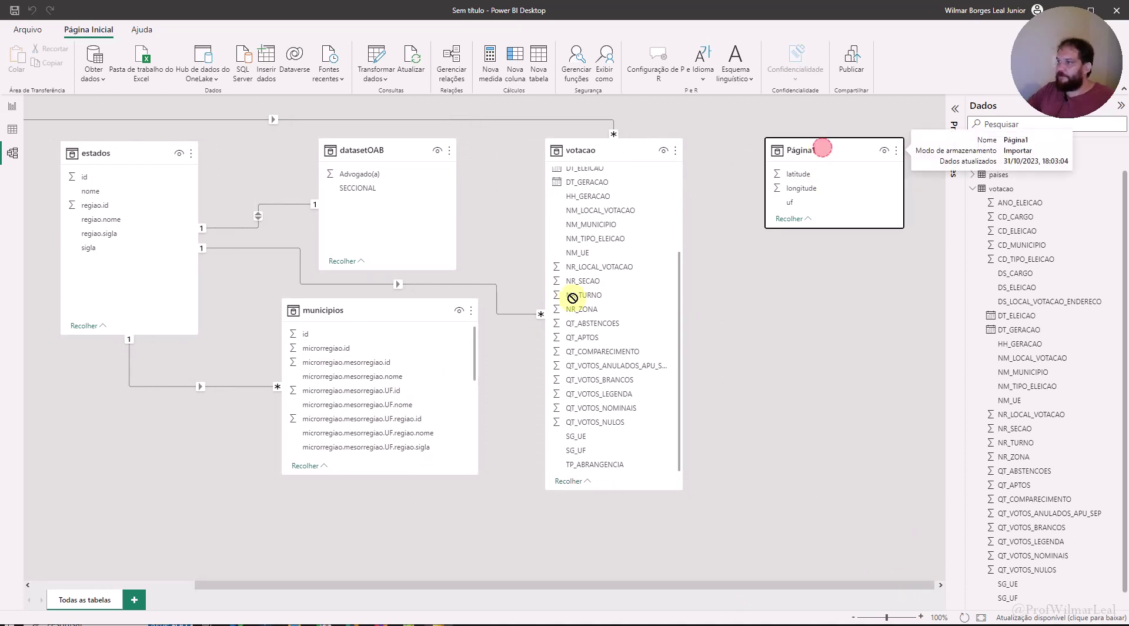
drag(819, 148, 127, 407)
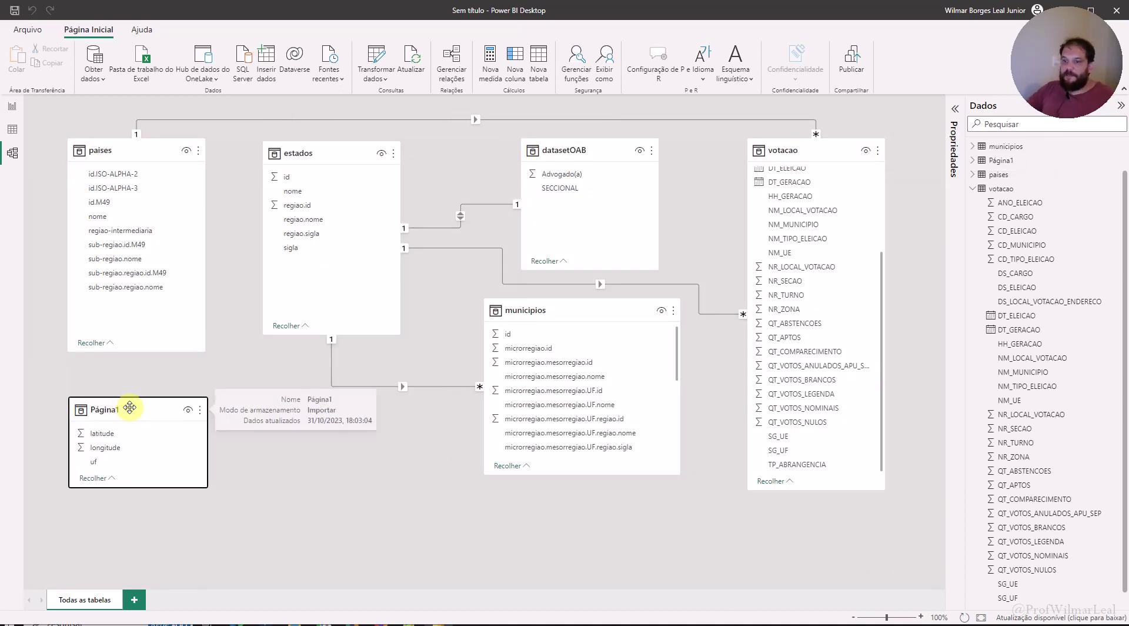
click(198, 410)
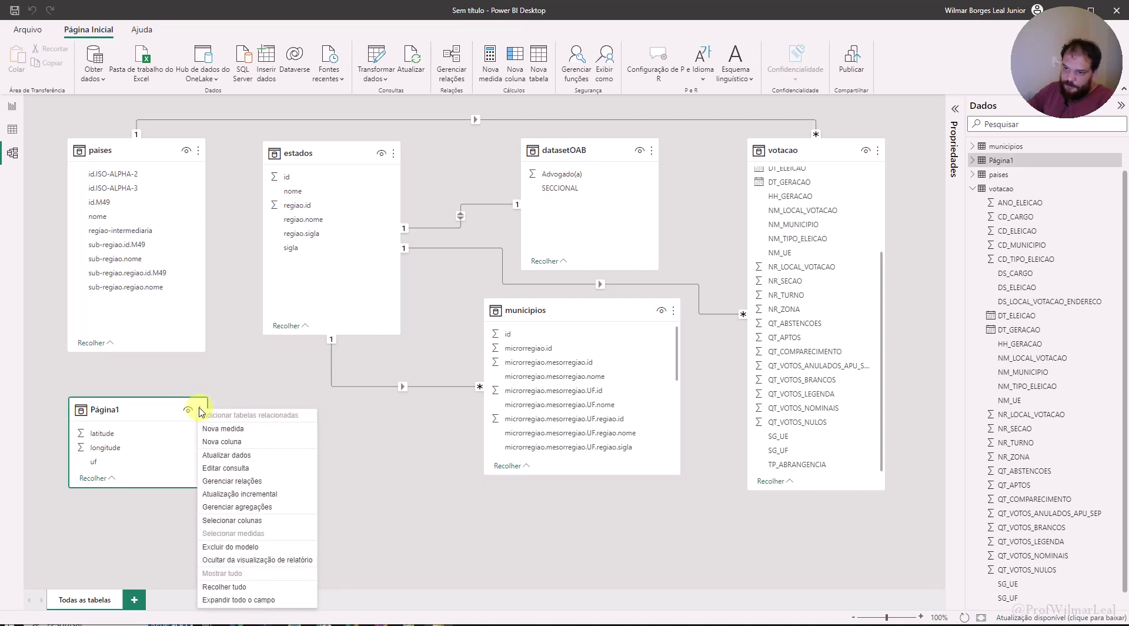
click(225, 468)
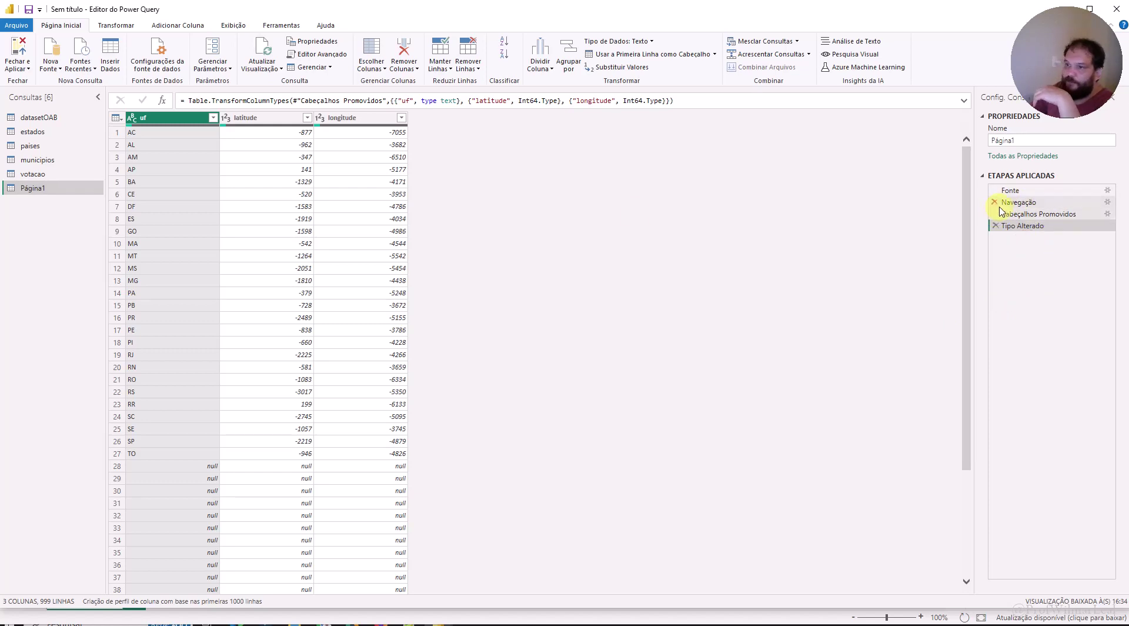
Step: Scroll the Página1 grid and inspect the empty null row 28 below the states
scroll(270, 400, down, 4)
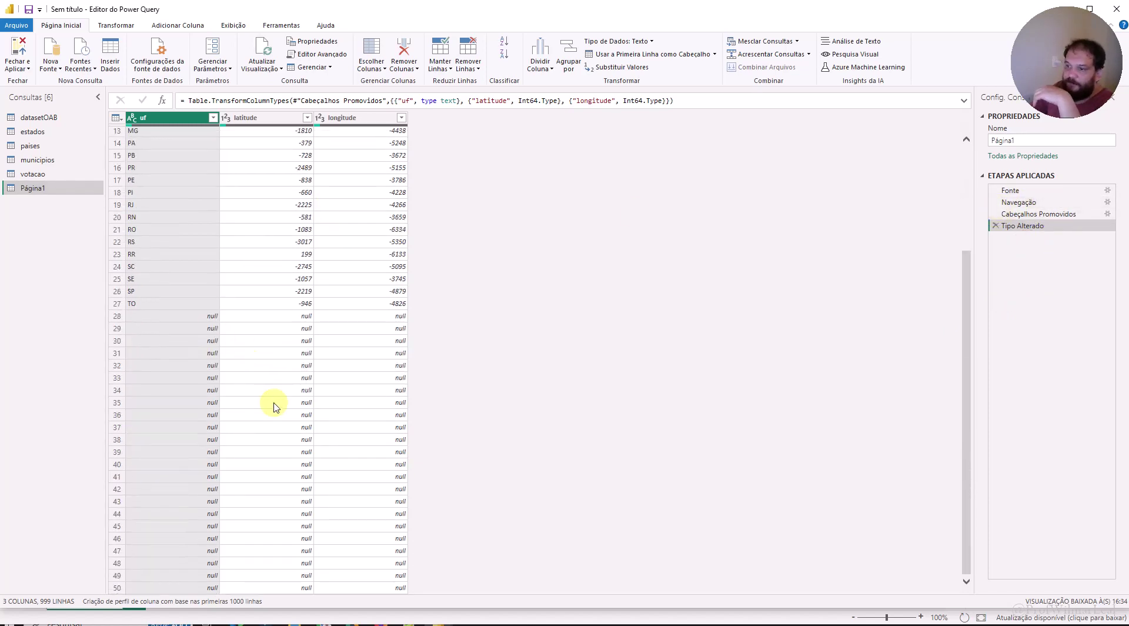
click(117, 316)
scroll(272, 428, down, 16)
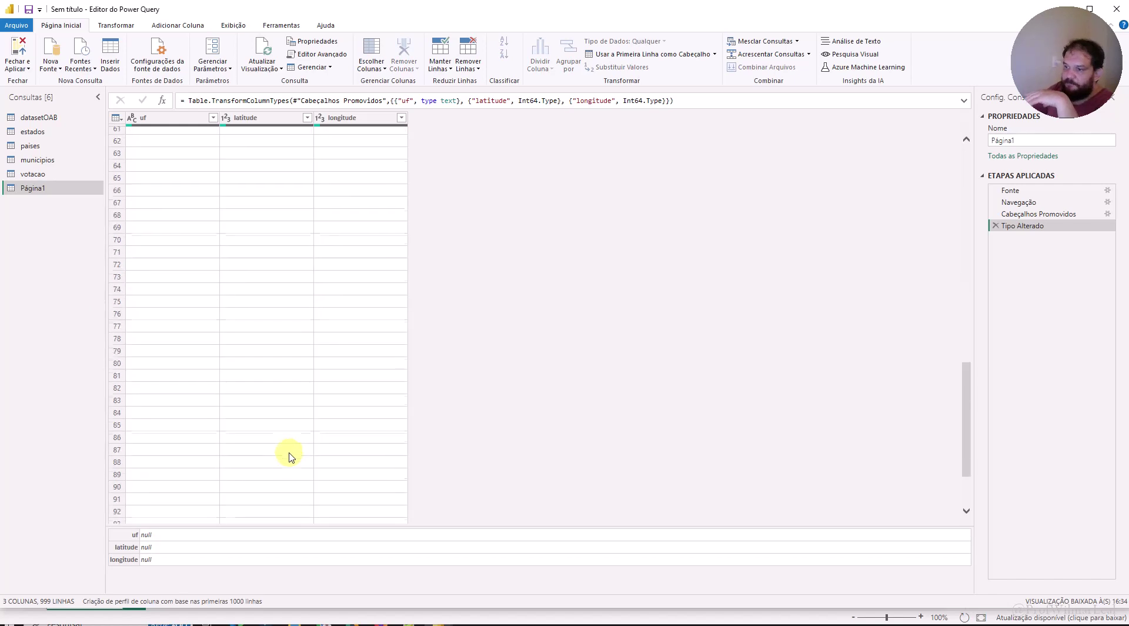
scroll(289, 457, up, 10)
scroll(294, 469, up, 10)
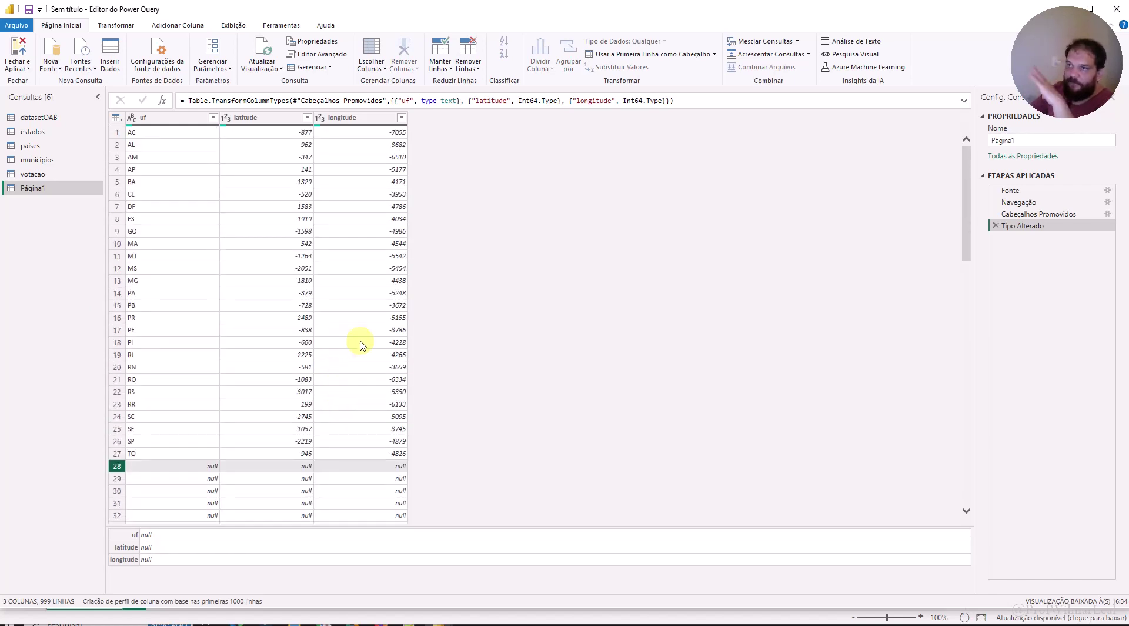
Step: Select the latitude and longitude columns together
click(247, 119)
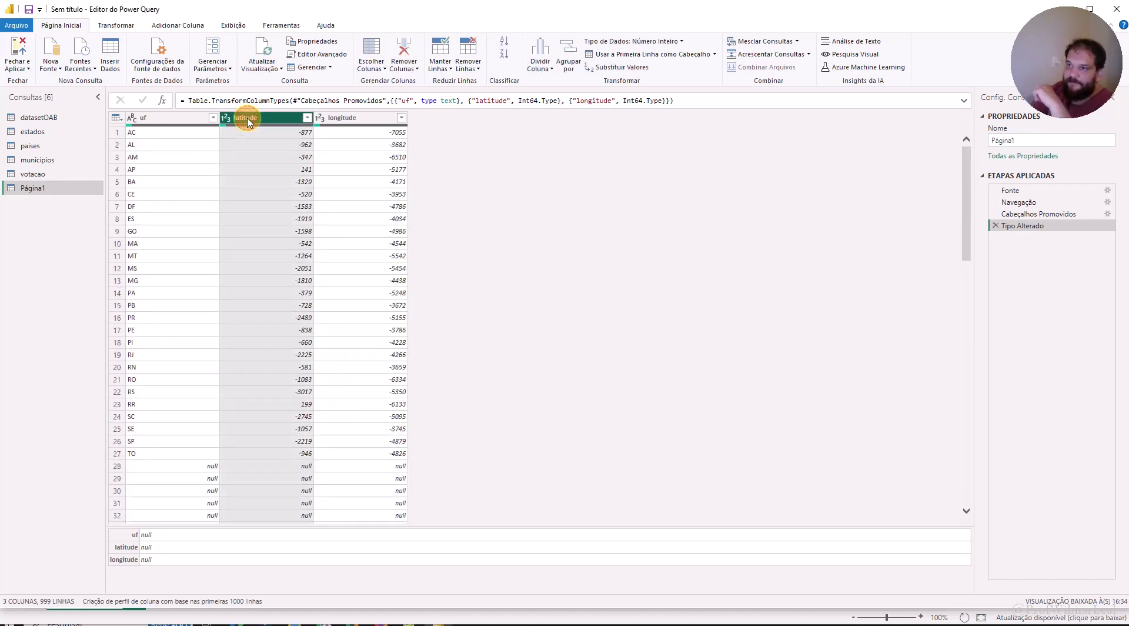
ctrl+click(334, 121)
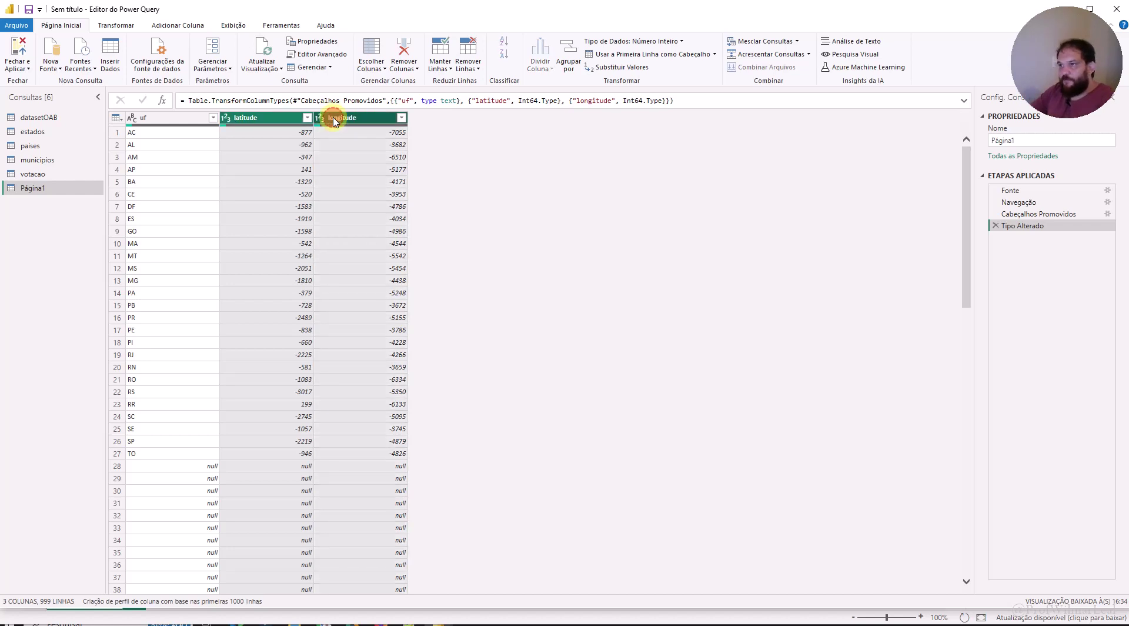
click(257, 120)
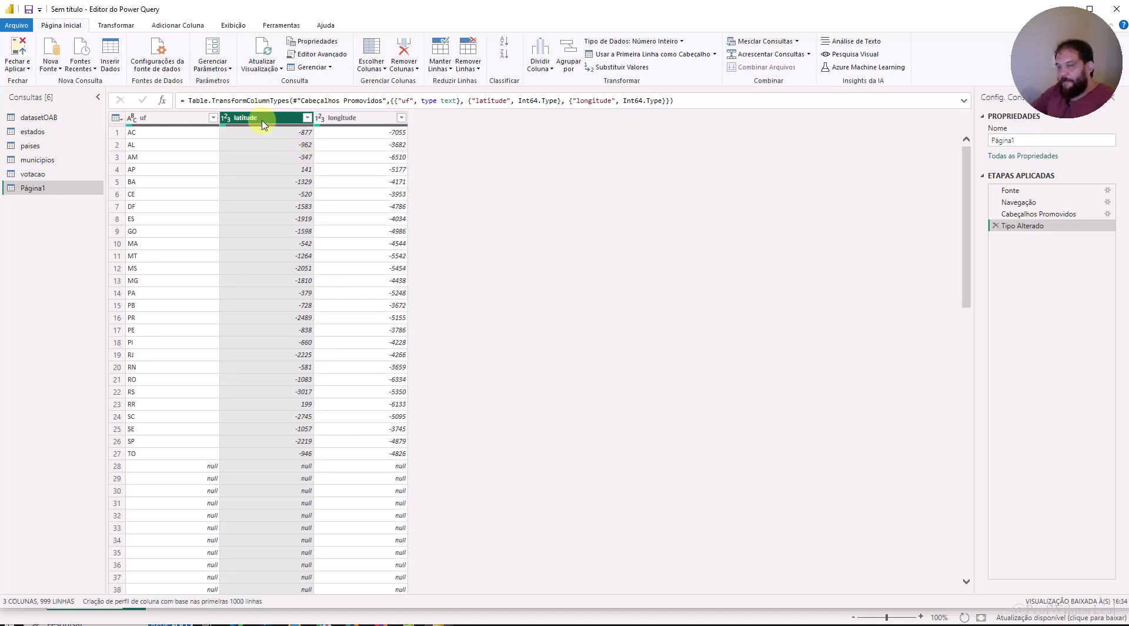
ctrl+click(363, 118)
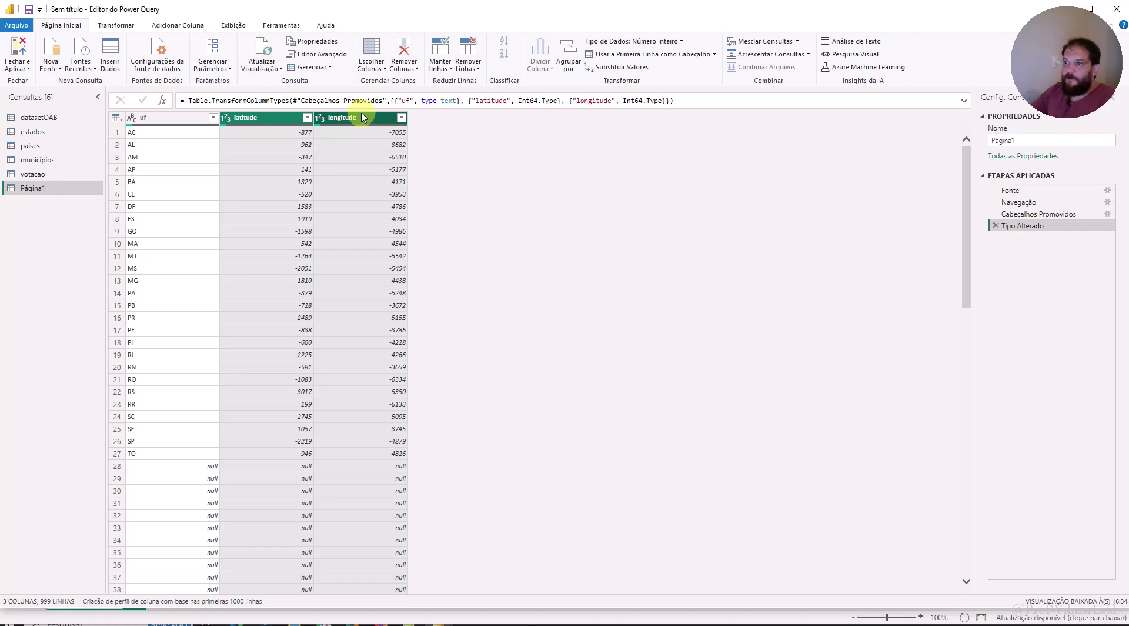
Step: Change the latitude and longitude columns to Texto, replacing the current type conversion
right_click(362, 118)
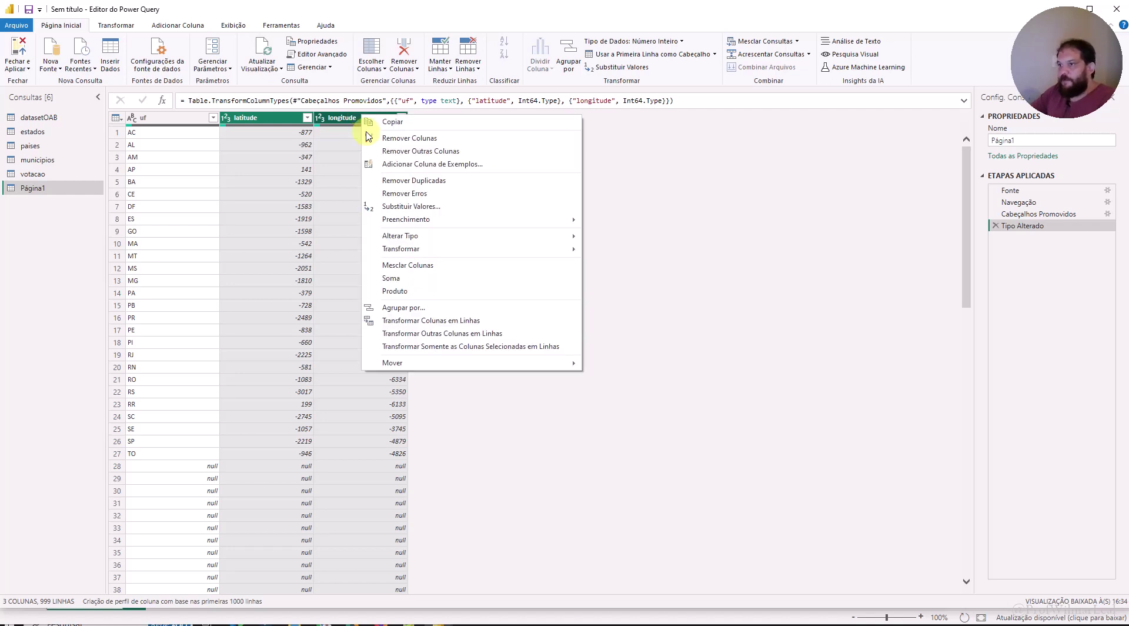
mouse_move(418, 249)
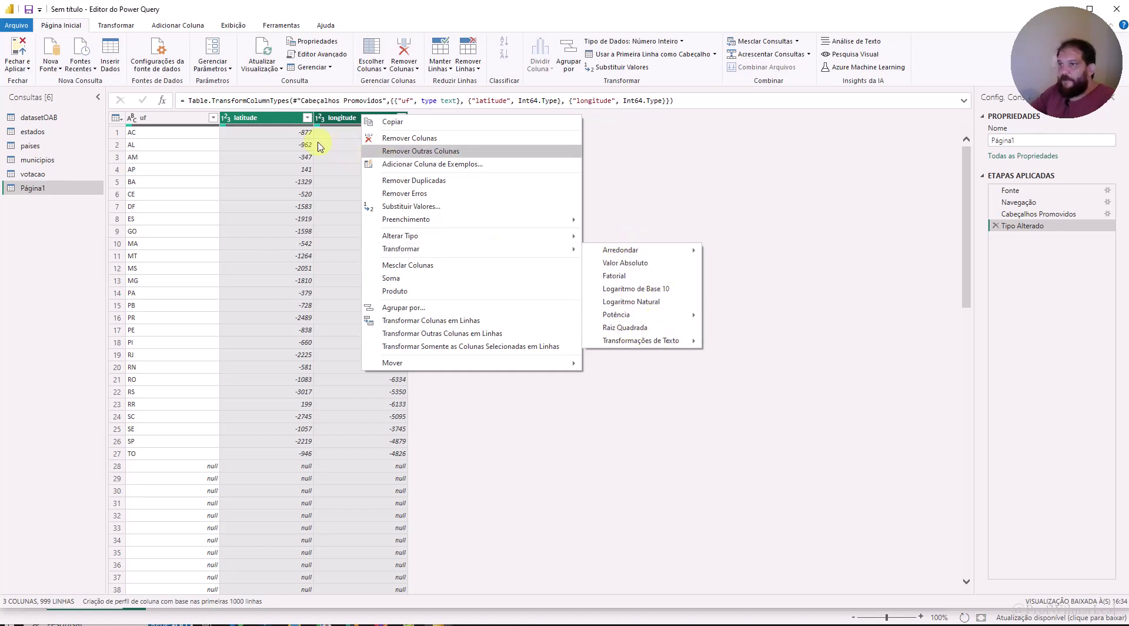
click(287, 134)
click(269, 116)
right_click(263, 115)
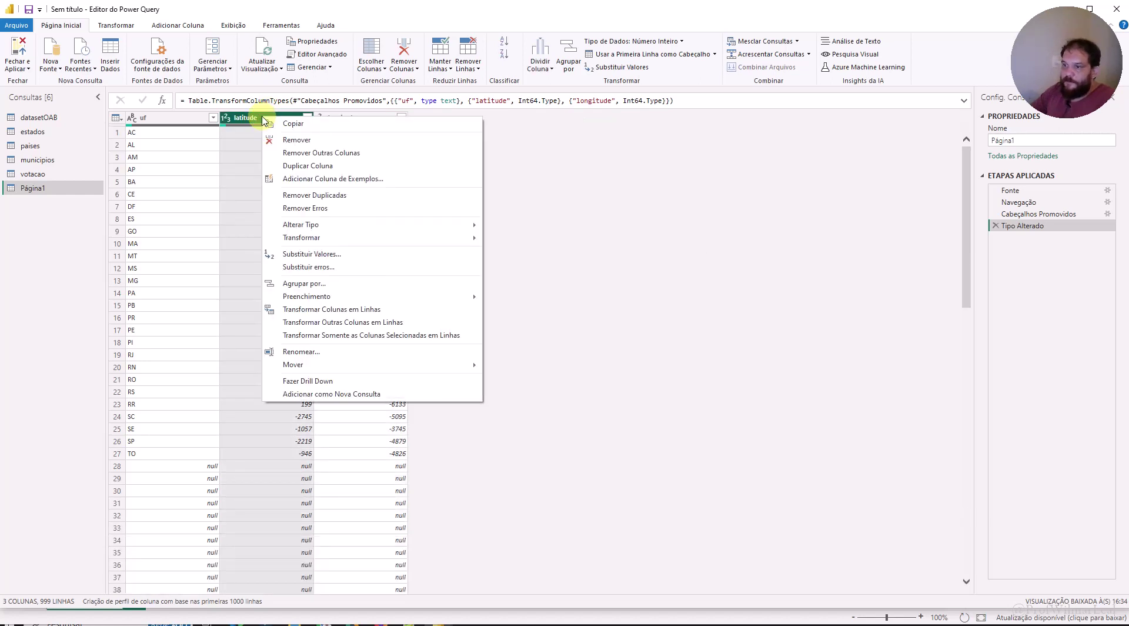
mouse_move(316, 237)
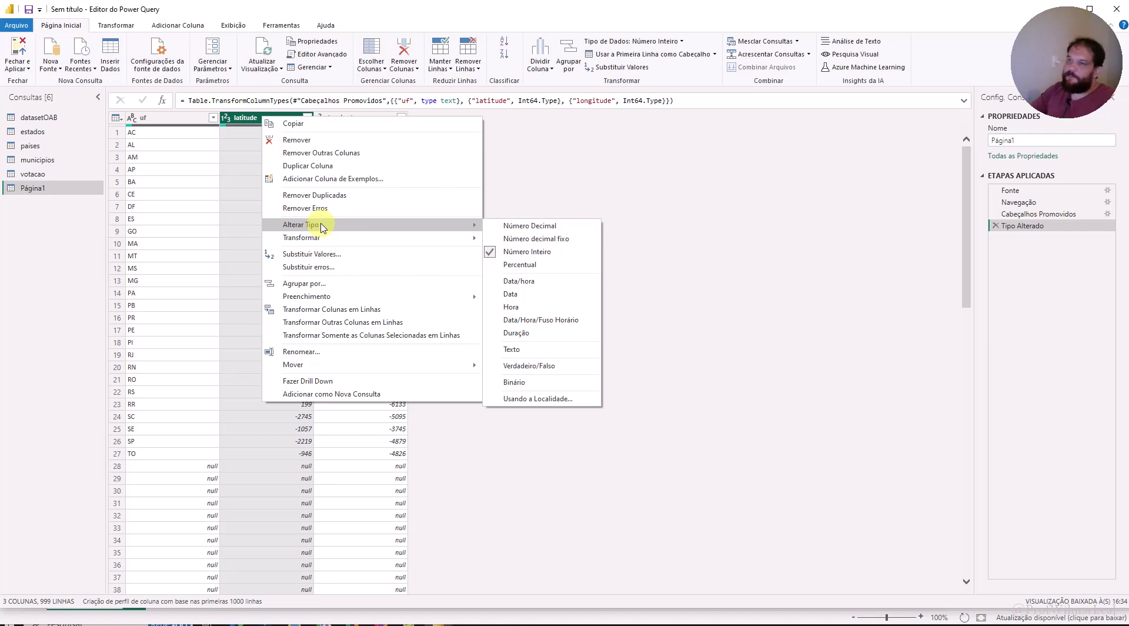
click(245, 117)
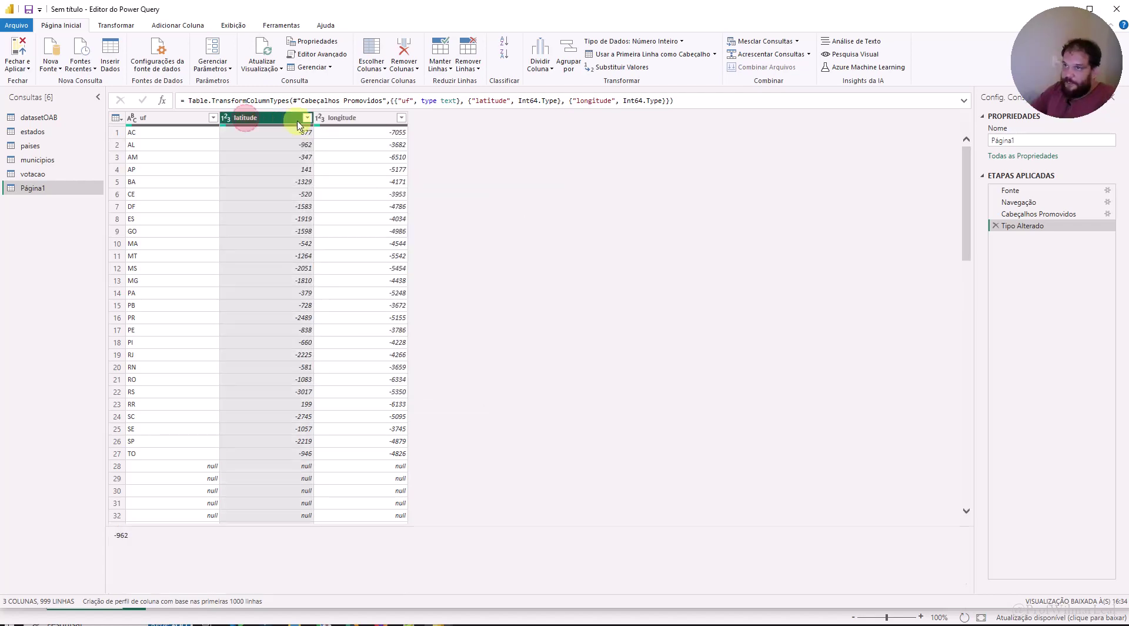
ctrl+click(353, 118)
right_click(359, 118)
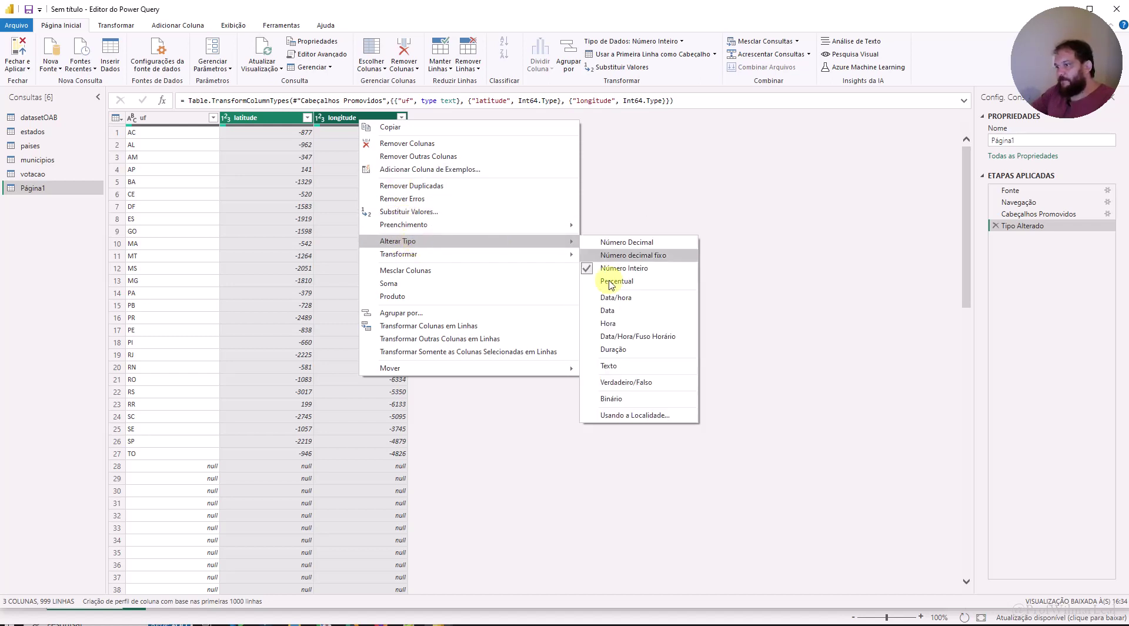
click(612, 365)
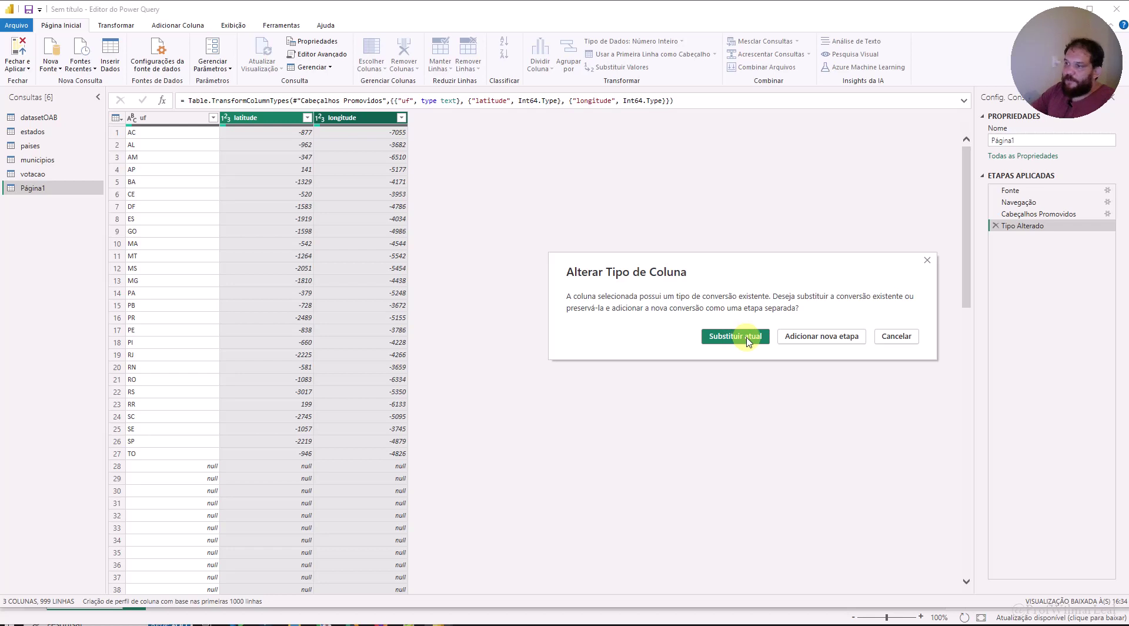
click(748, 340)
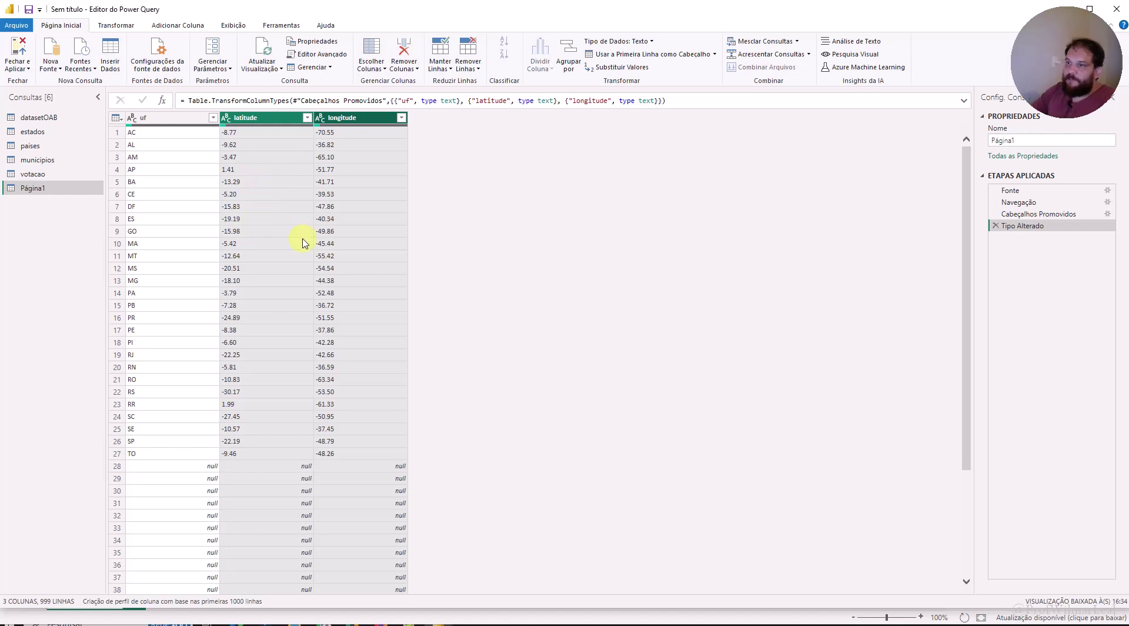
Step: Check the decimal values like -8.77, -3.47 and 1.41, then scroll down to the null rows
key(alt)
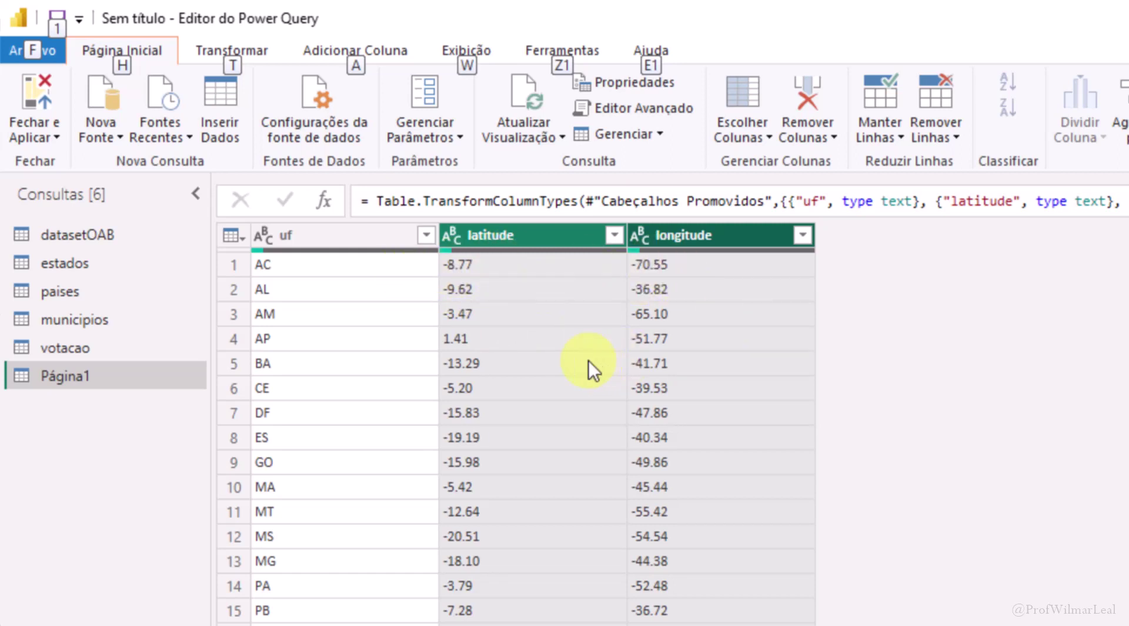
click(528, 276)
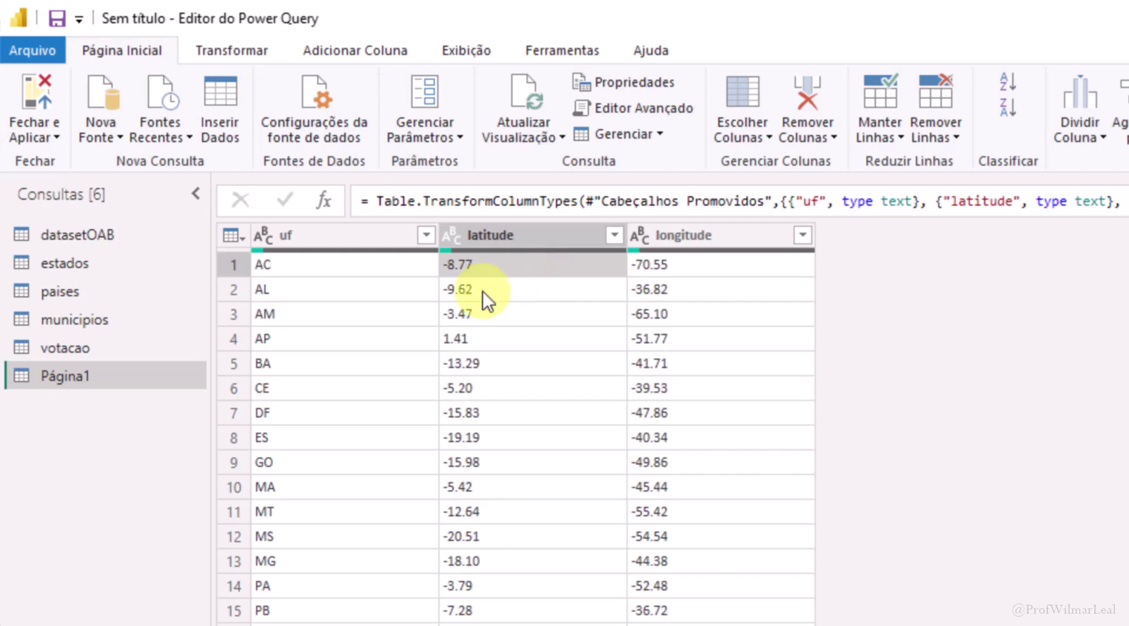
click(528, 324)
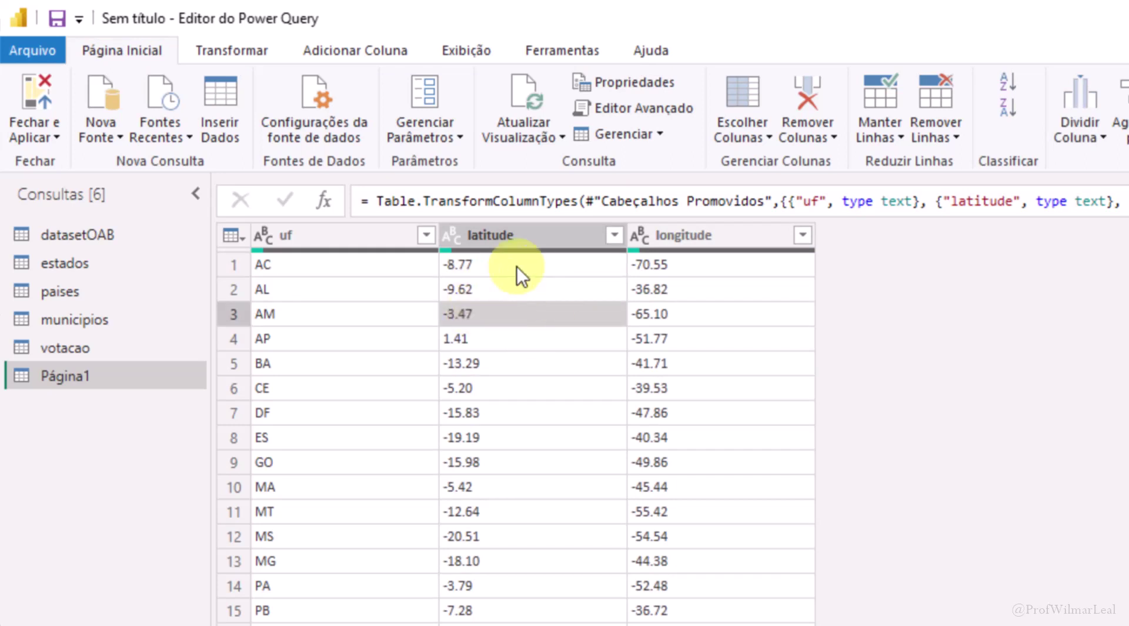
click(535, 267)
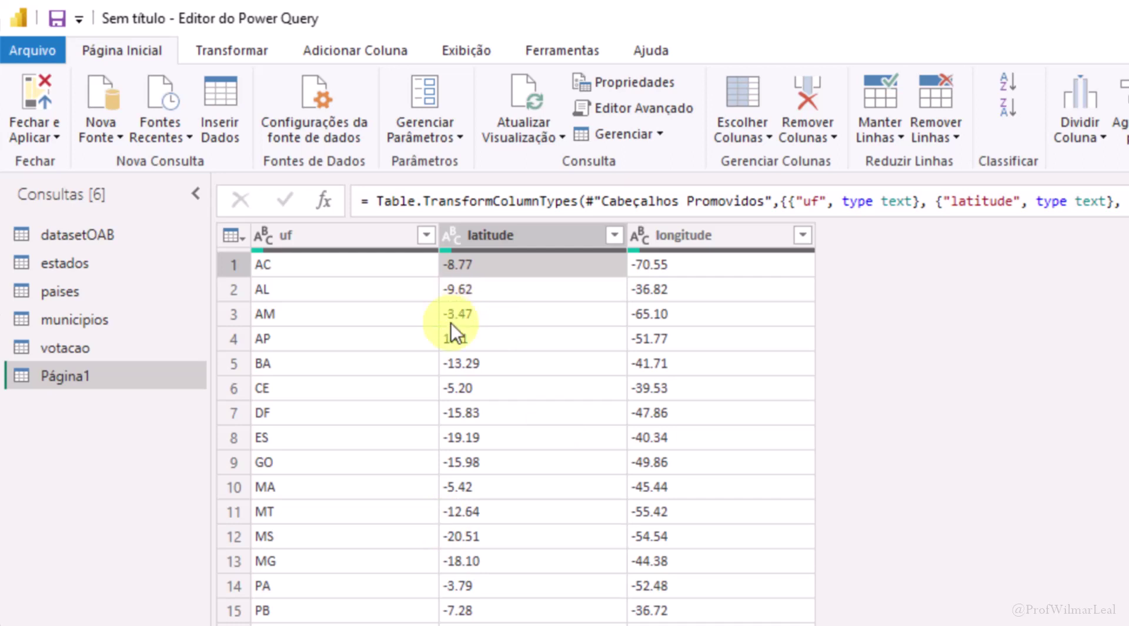
click(489, 312)
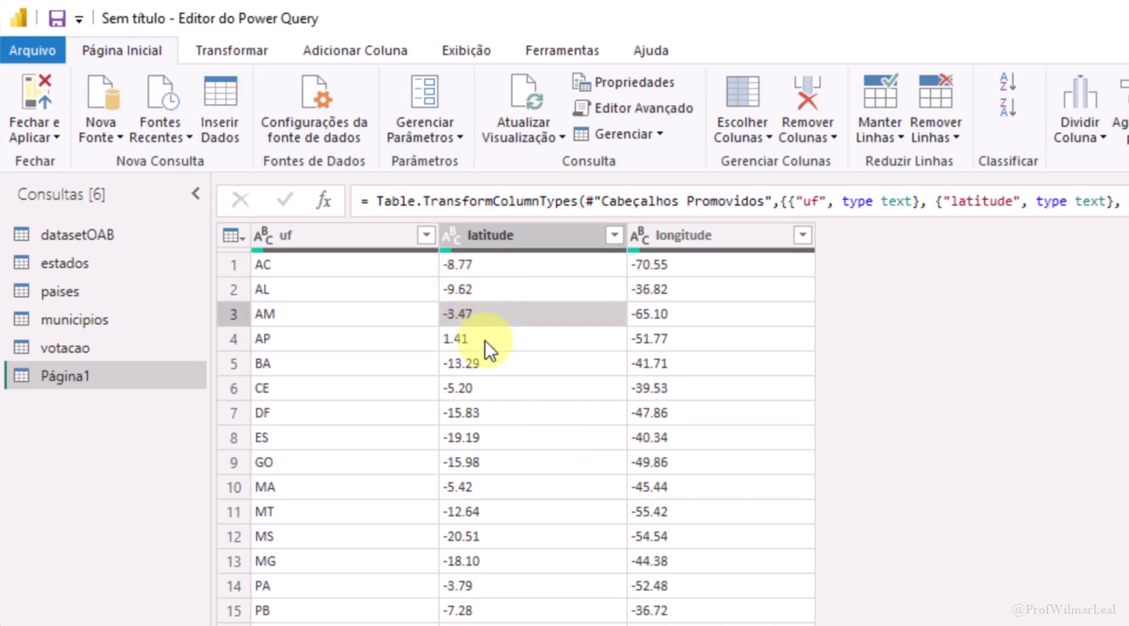
click(485, 340)
key(alt)
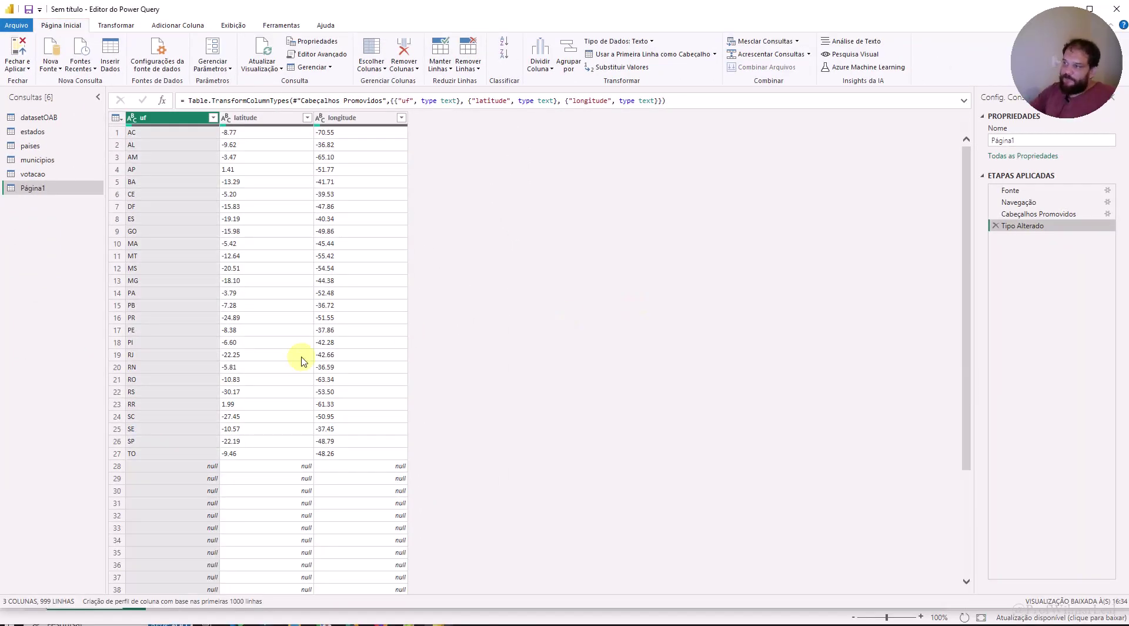
scroll(289, 377, down, 20)
scroll(264, 418, down, 12)
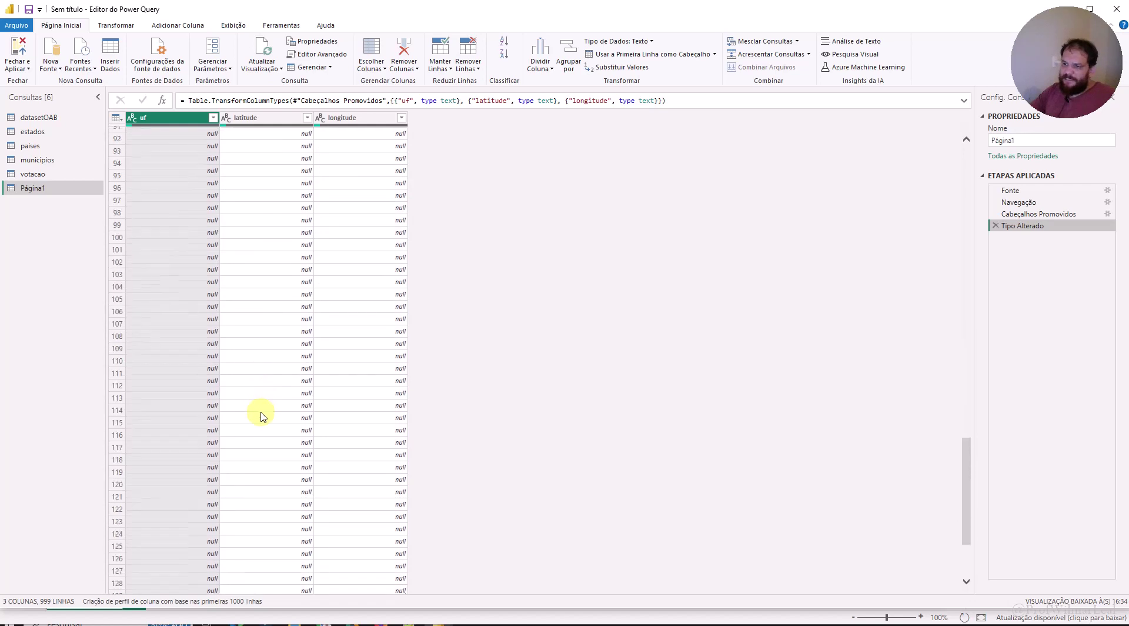
scroll(268, 421, down, 11)
scroll(270, 425, down, 10)
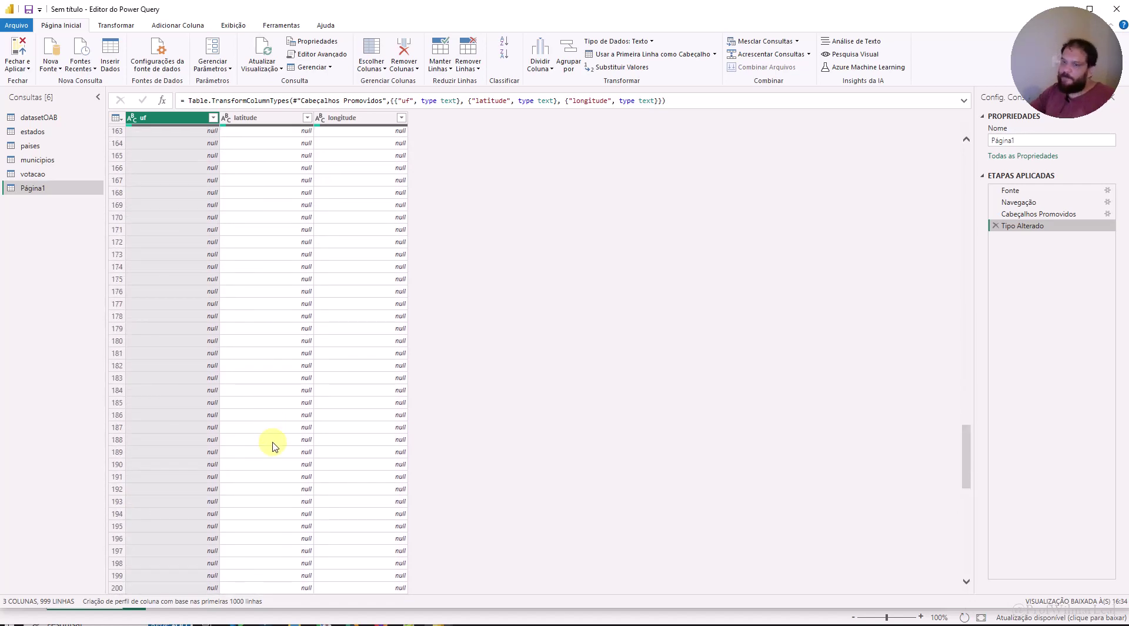
drag(960, 466, 971, 187)
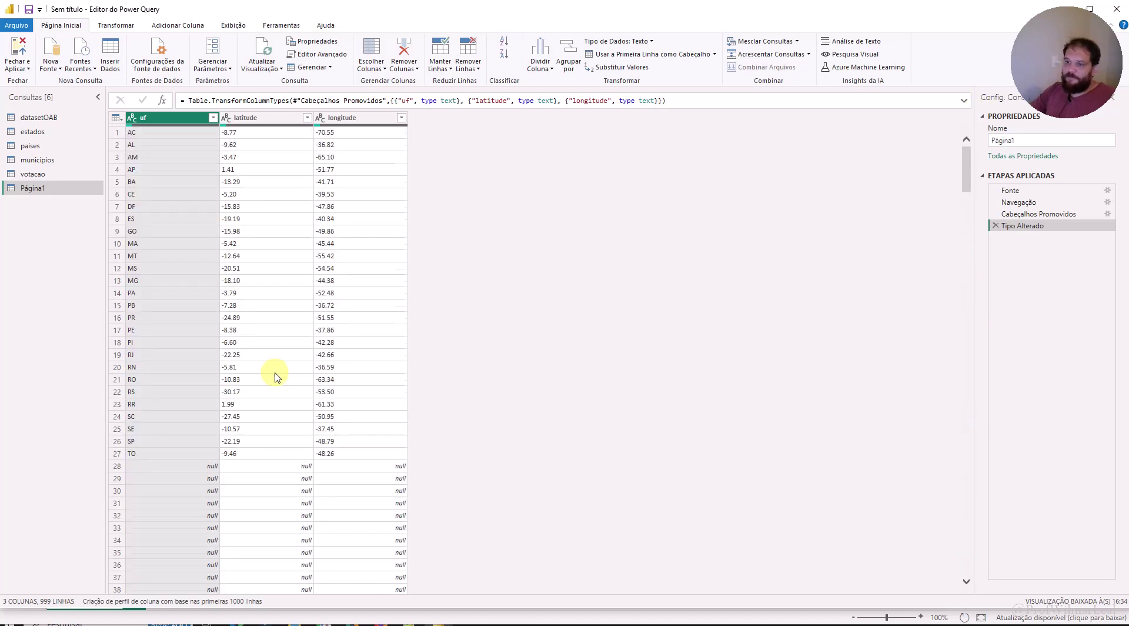
scroll(199, 297, up, 7)
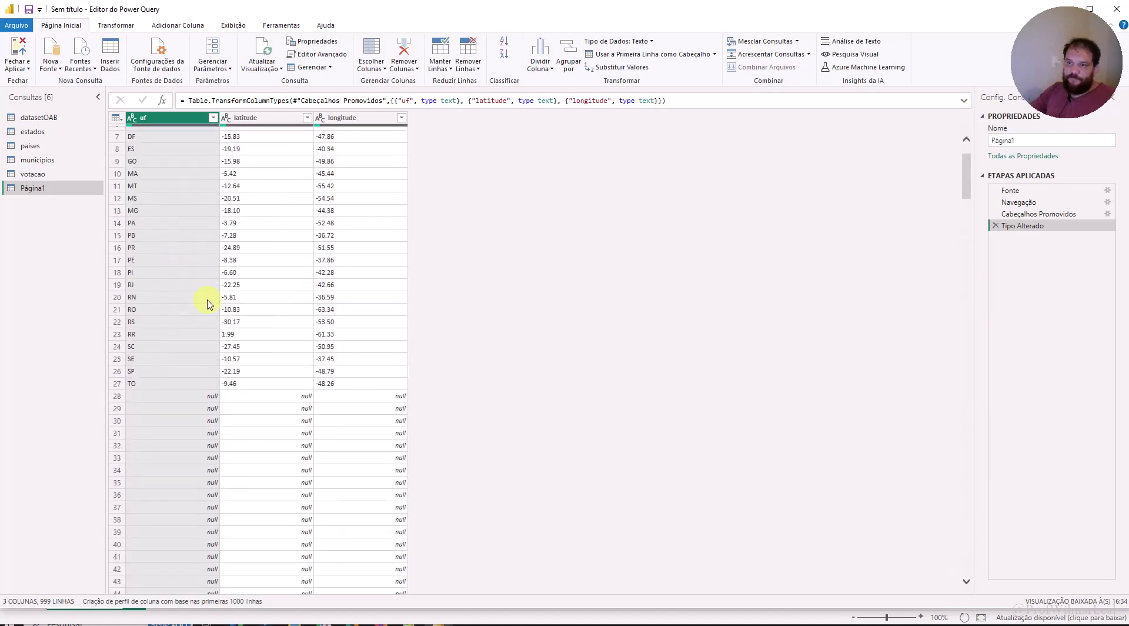
click(167, 398)
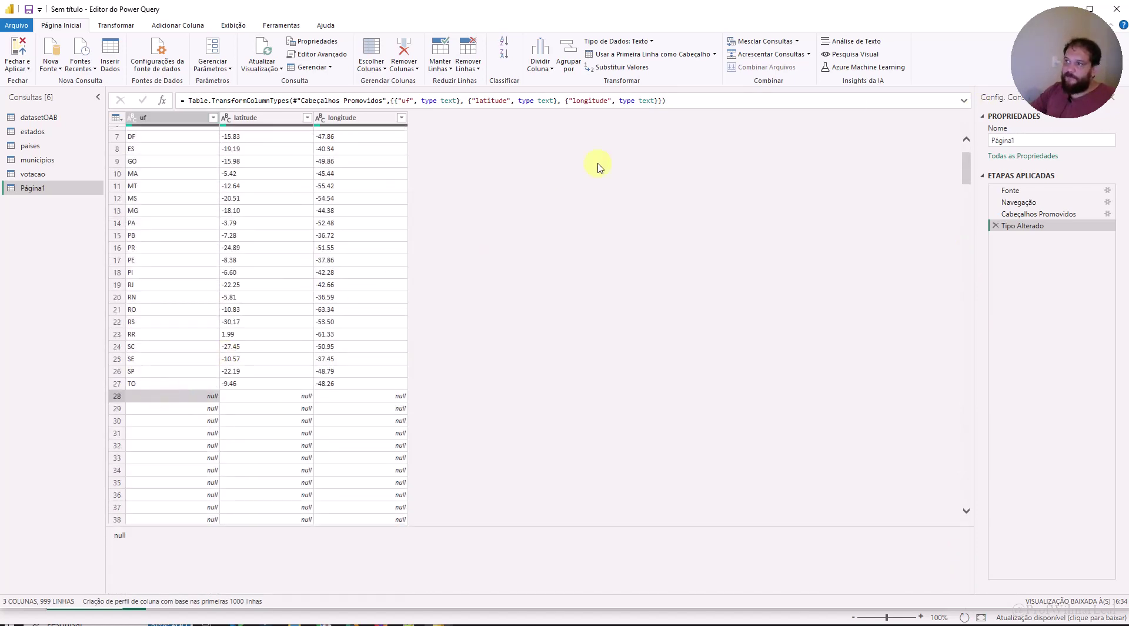
Step: Remove the blank null rows with Remover Linhas em Branco
click(474, 73)
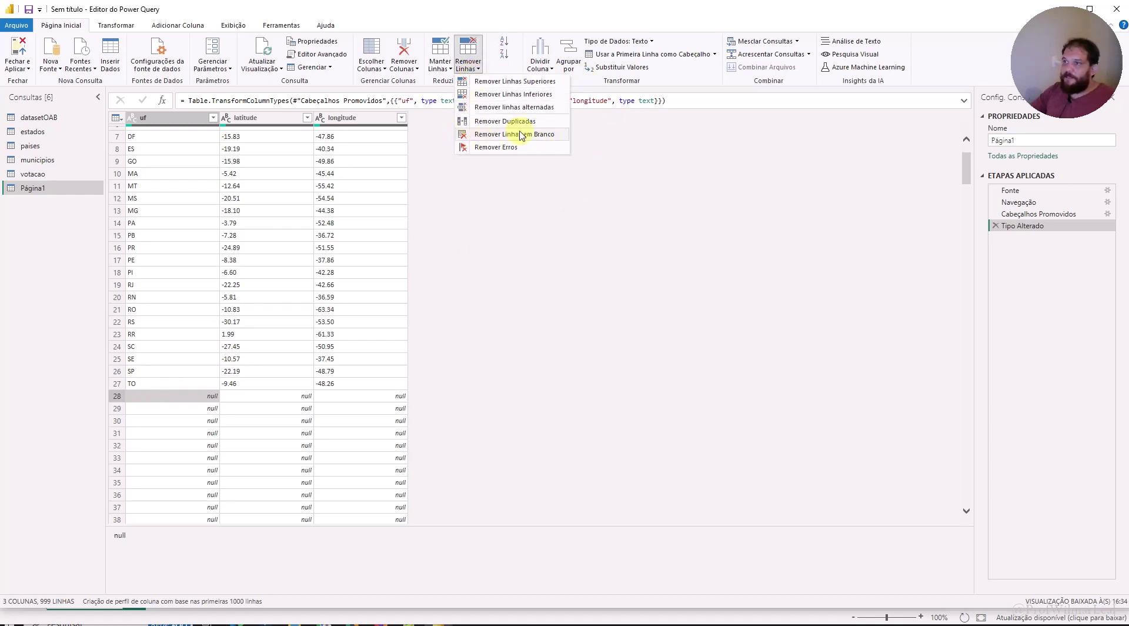
click(451, 69)
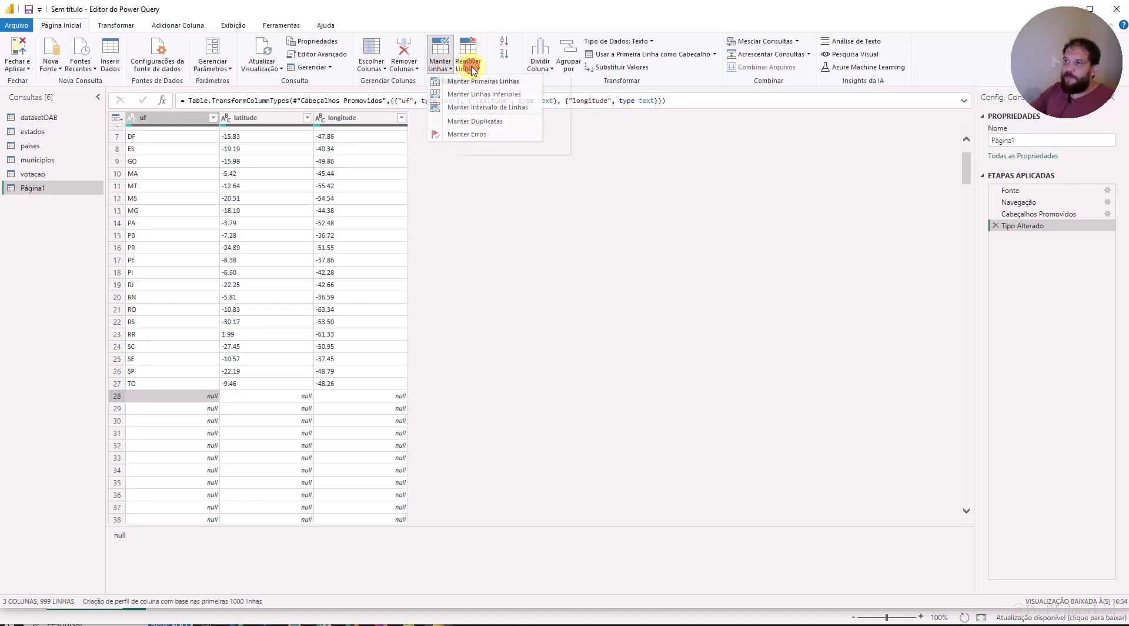
click(472, 69)
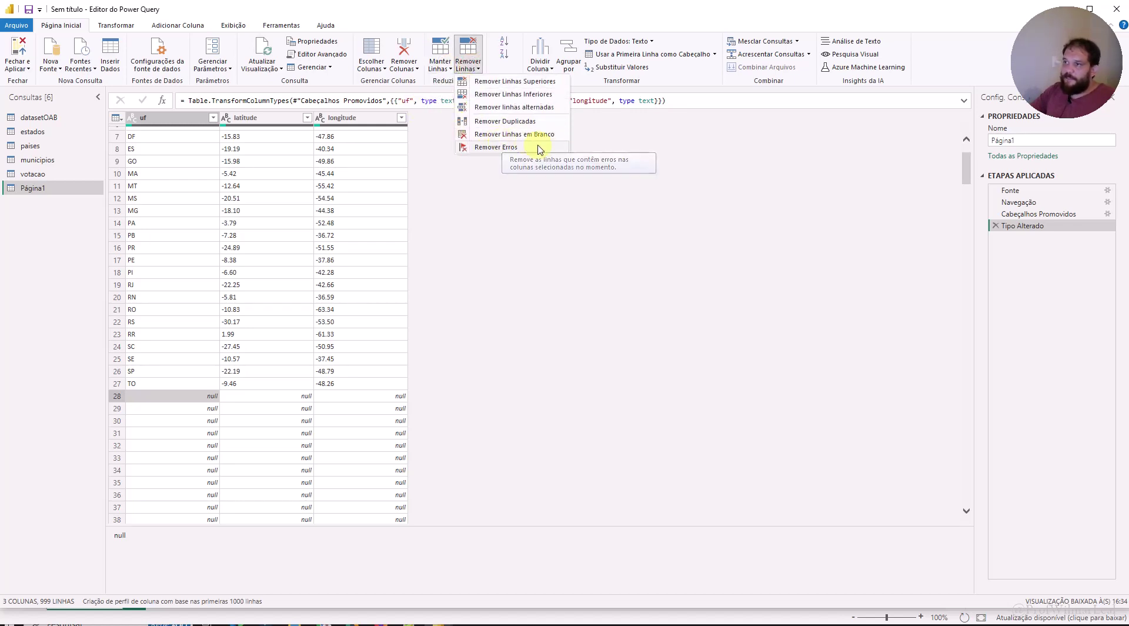
click(506, 134)
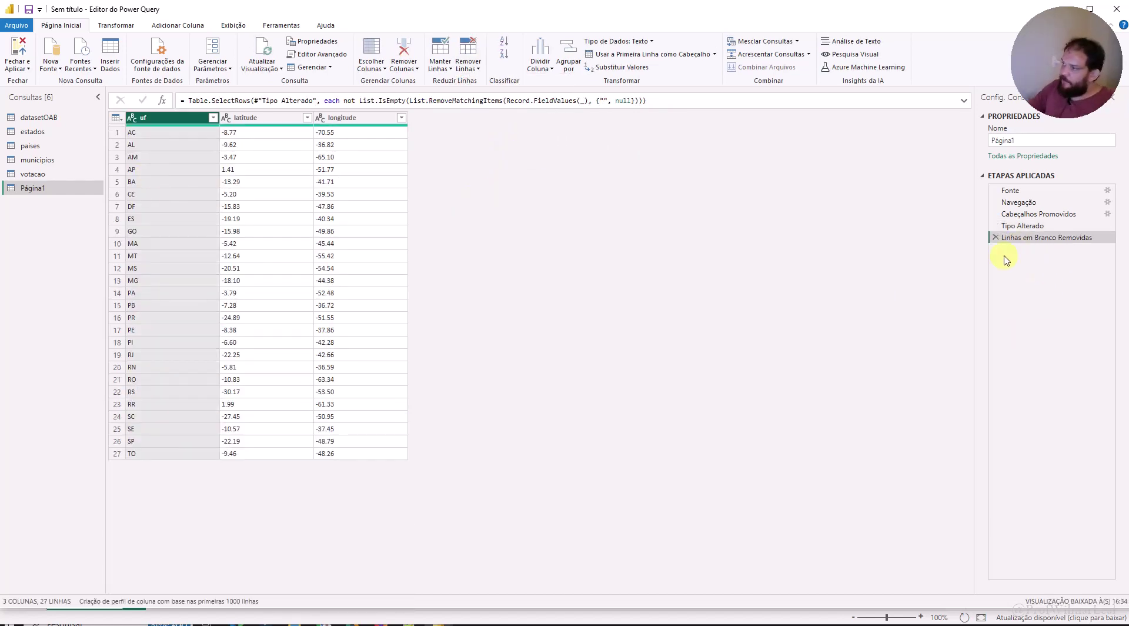
Step: Apply the query changes with Fechar e Aplicar
click(26, 69)
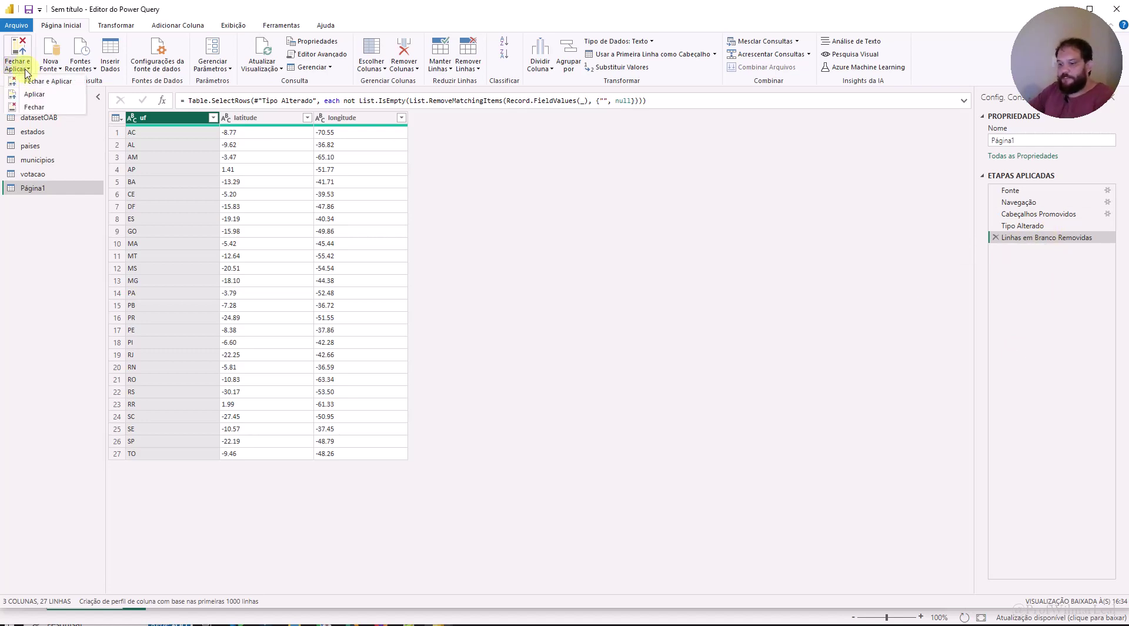
click(26, 69)
click(25, 69)
Step: Rename the loaded Página1 table to latlongUF in the Dados pane
click(30, 78)
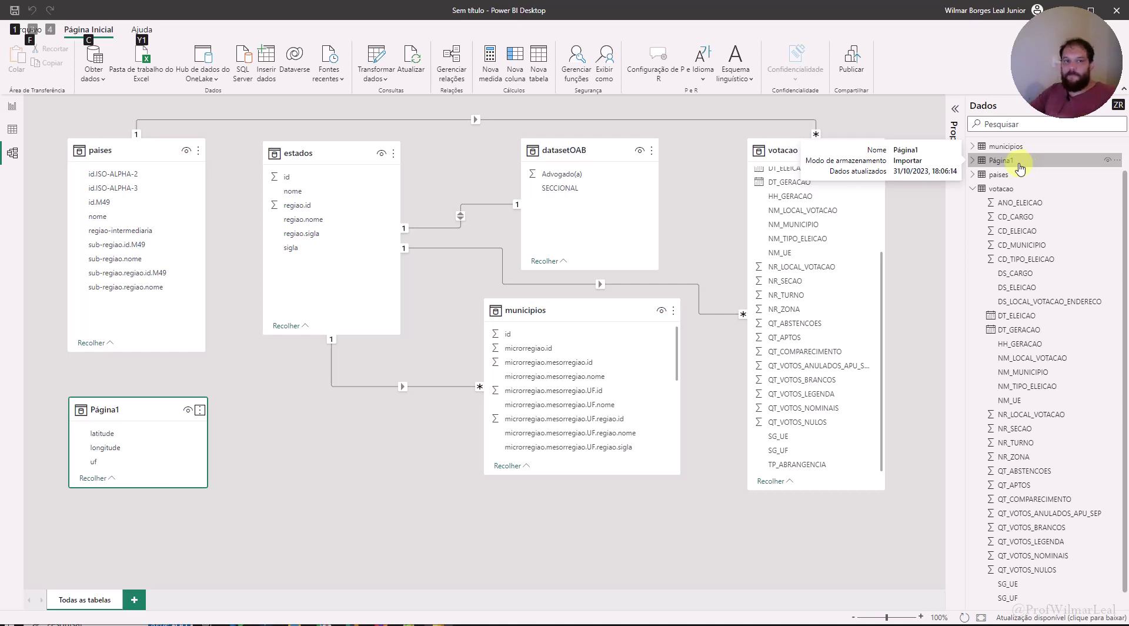
double_click(1017, 162)
text(latlongUF)
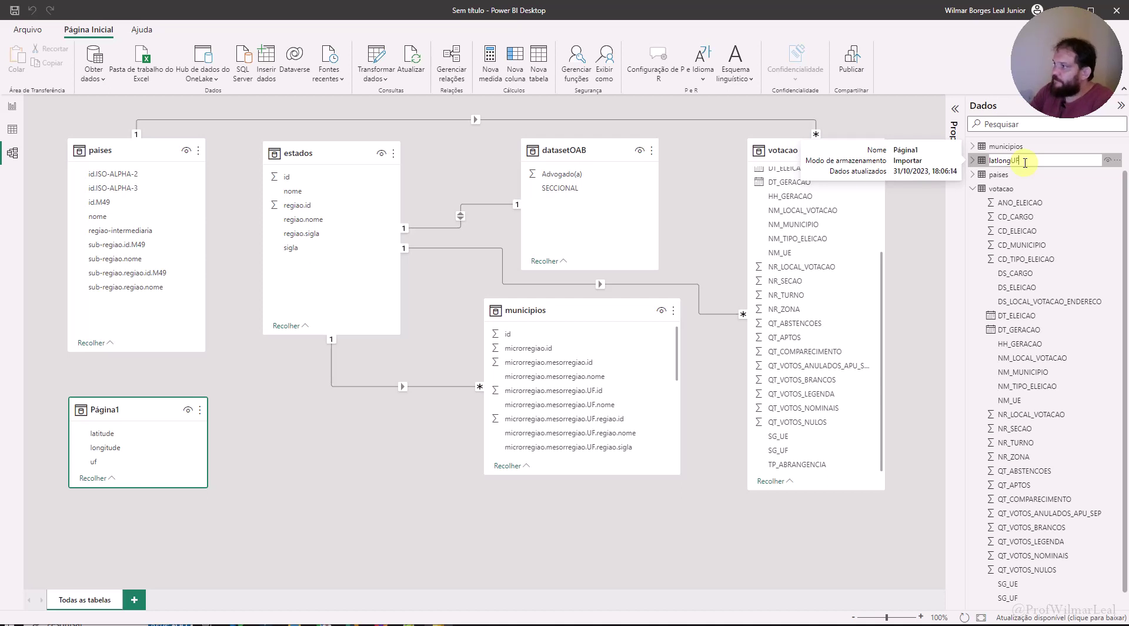
key(Return)
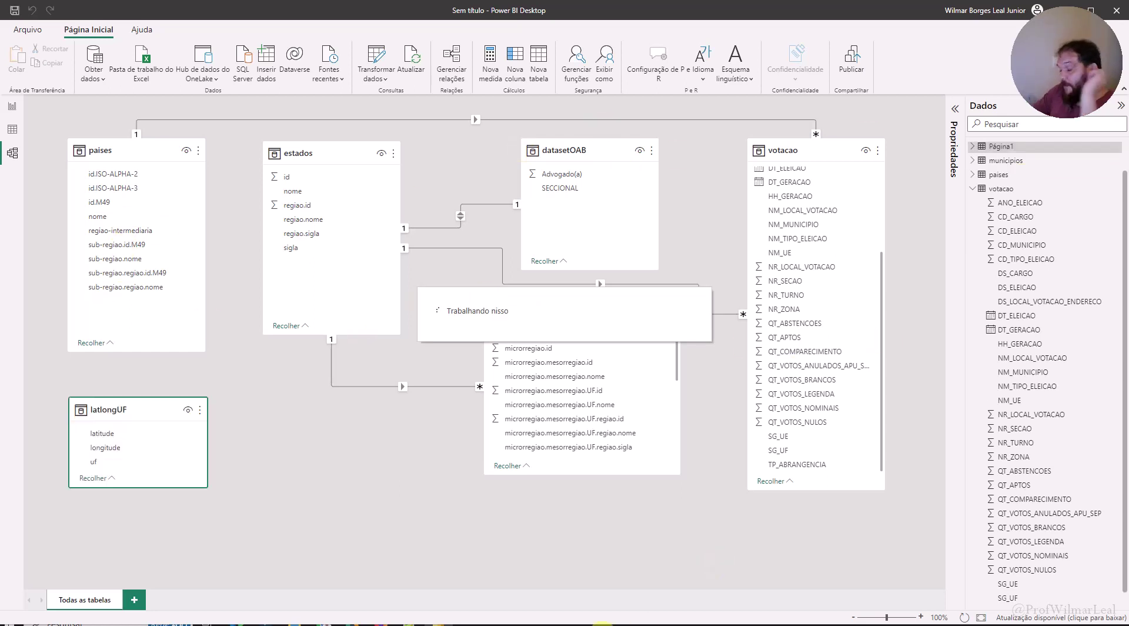
click(95, 463)
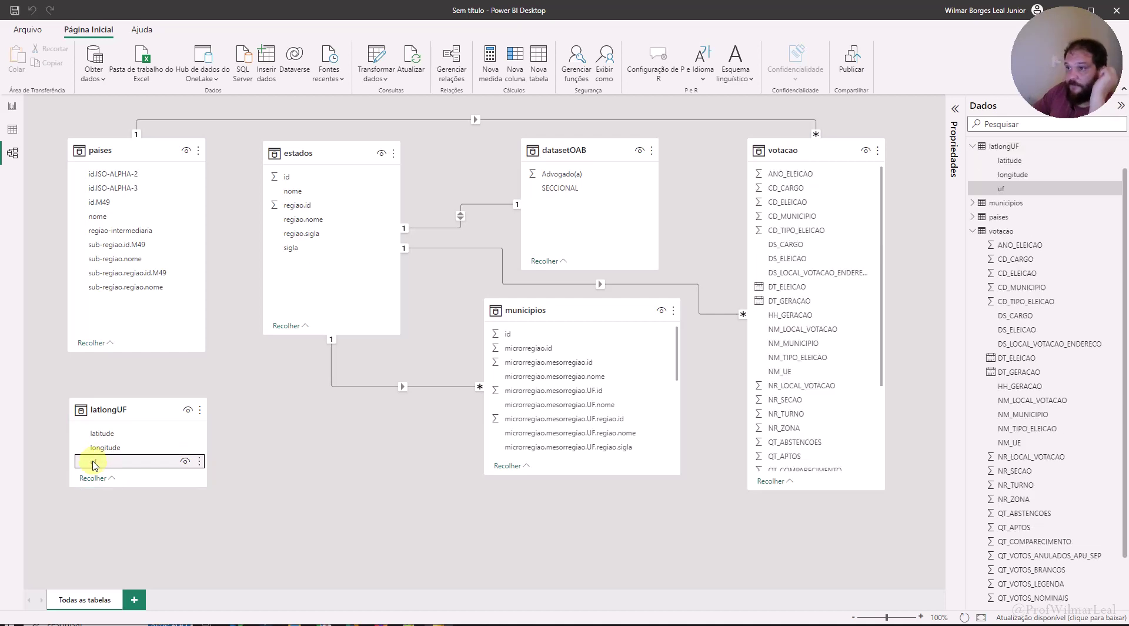
Step: Link latlongUF's uf to estados' sigla, then review both tables' data in Data view
mouse_move(96, 463)
mouse_down()
mouse_move(305, 251)
mouse_move(136, 473)
mouse_move(119, 464)
mouse_up()
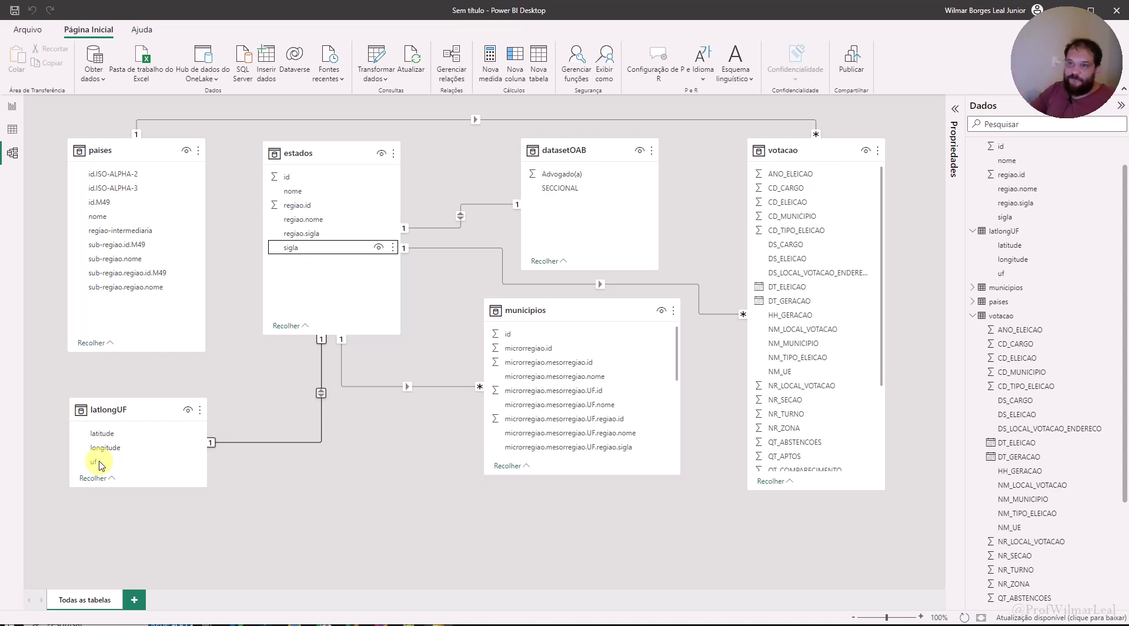
click(14, 135)
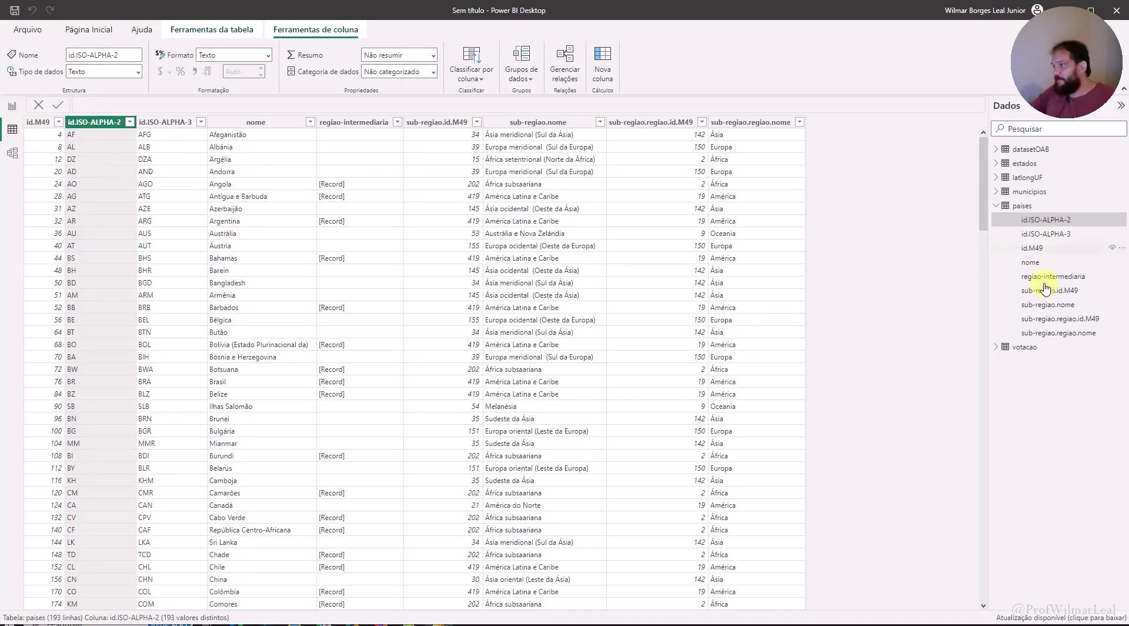
click(996, 205)
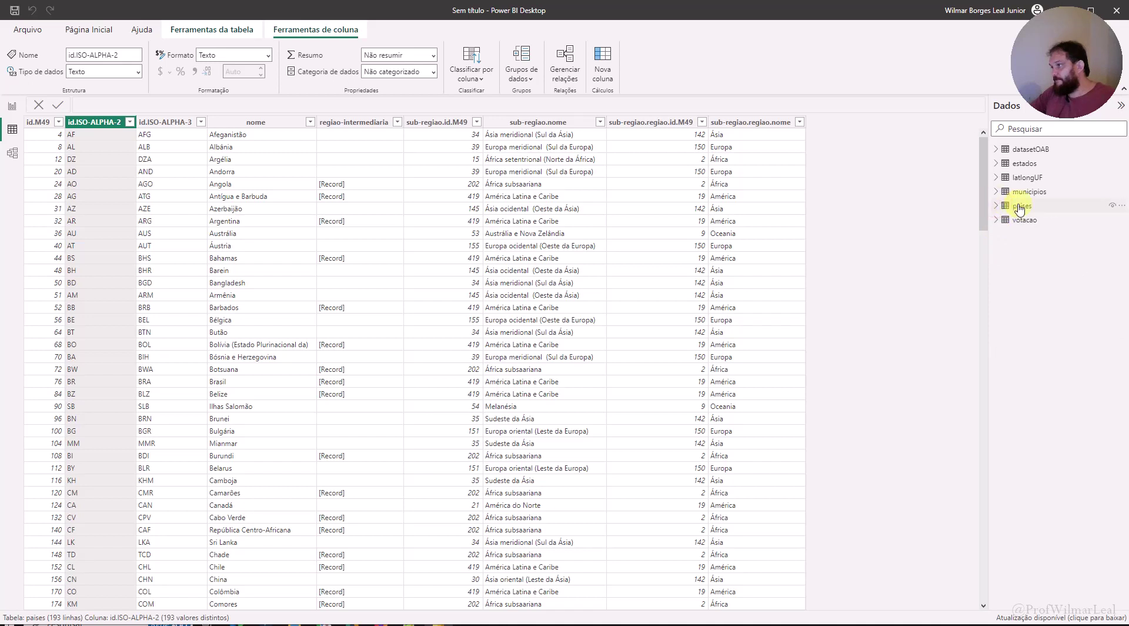
click(1033, 177)
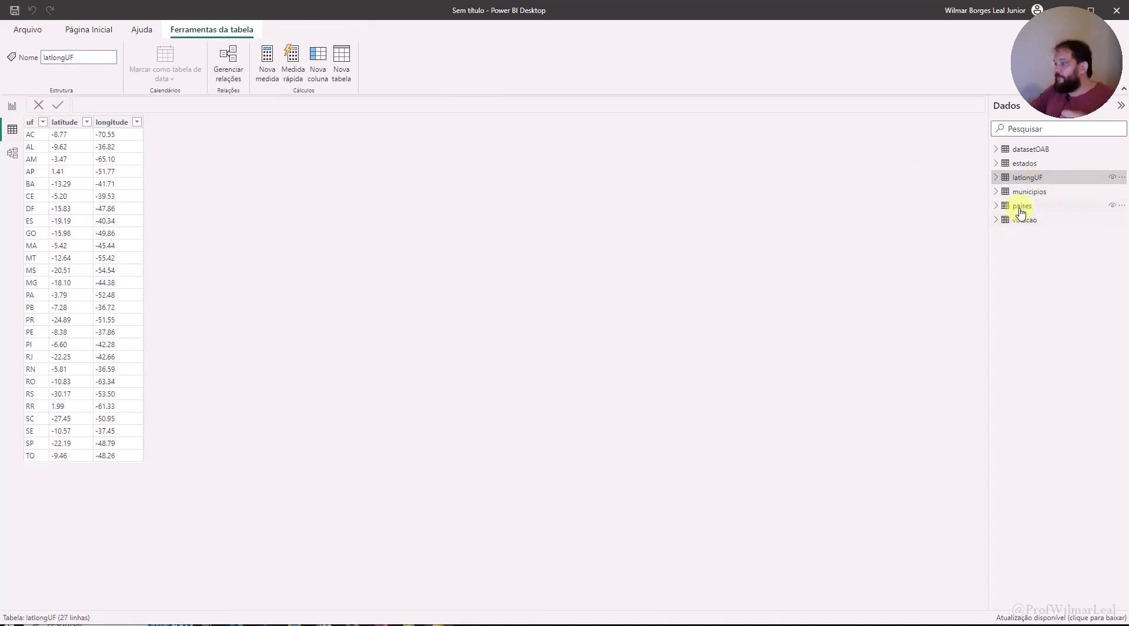
click(1024, 163)
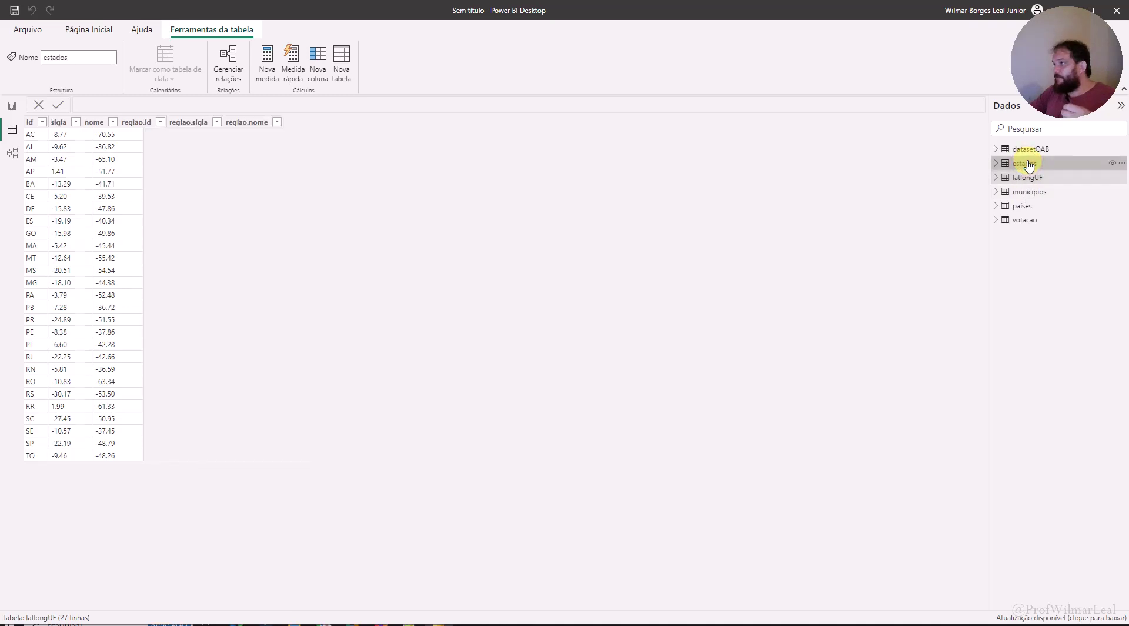
click(13, 154)
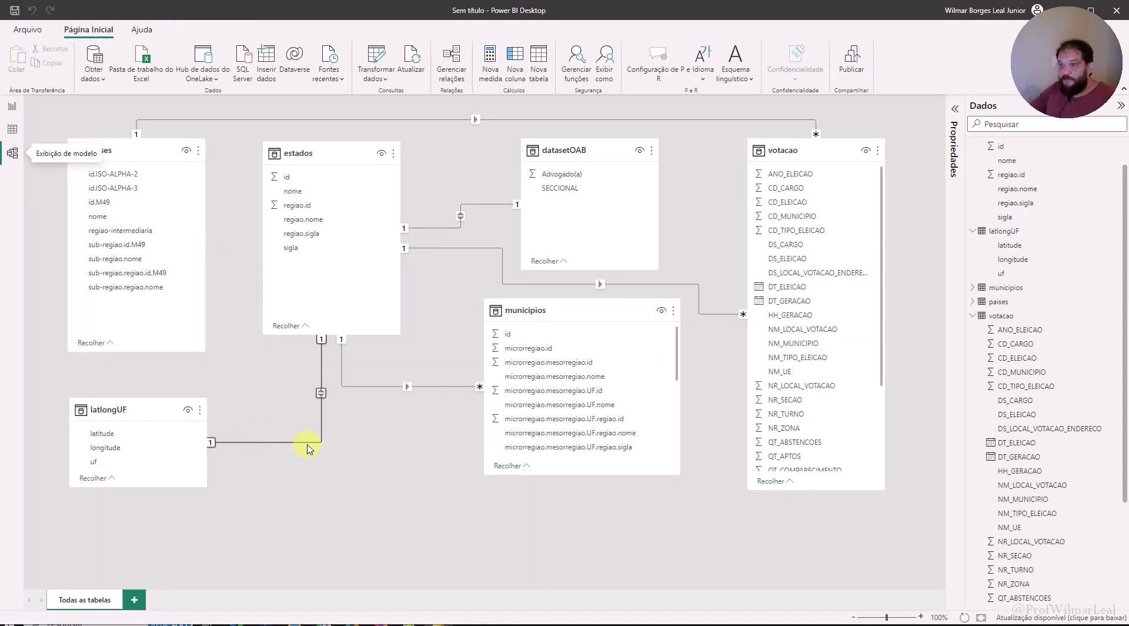
Step: Inspect the new estados–latlongUF relationship, then switch to the empty report canvas
click(321, 342)
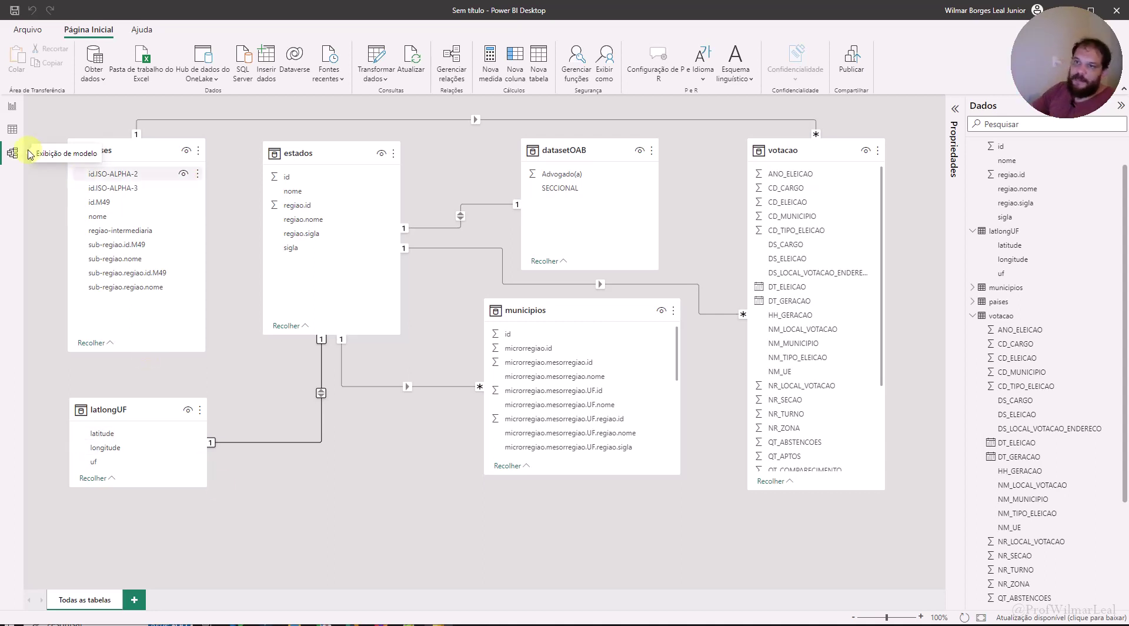
click(10, 112)
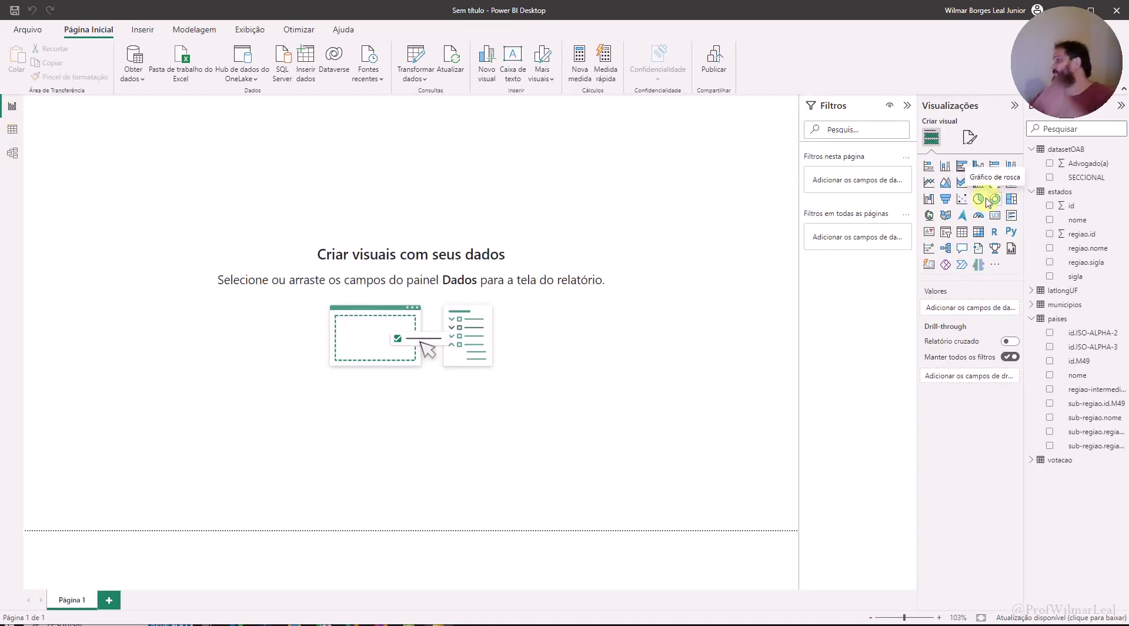
Step: Build a table of state siglas (SECCIONAL) with Soma de Advogado(a), totalling 1366858, and enlarge it
drag(1024, 219, 930, 241)
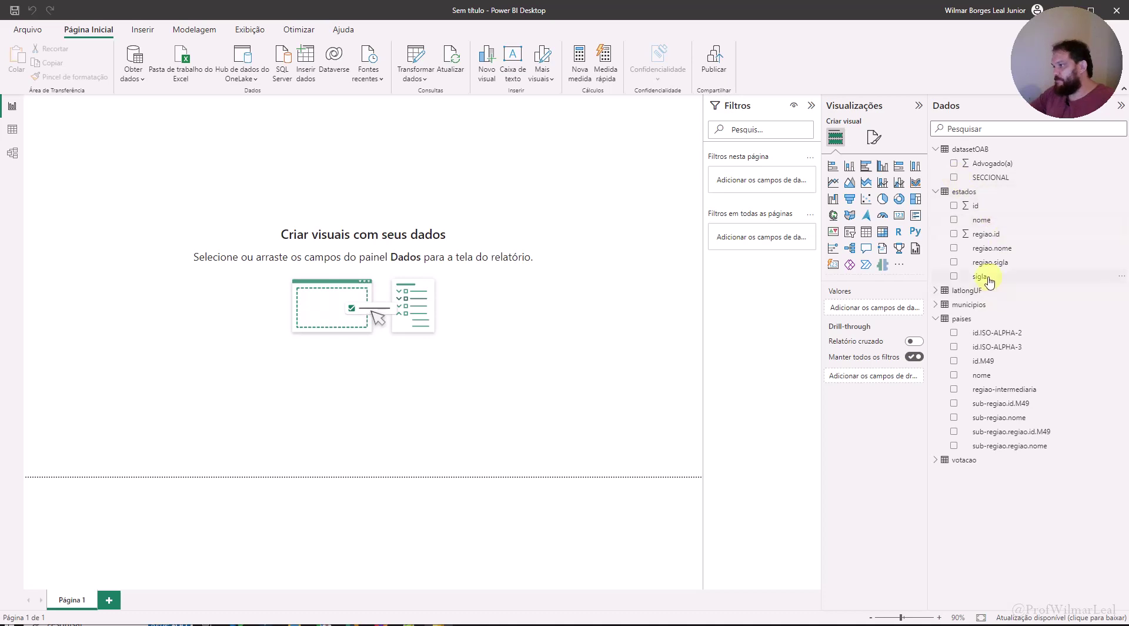
drag(987, 279, 80, 119)
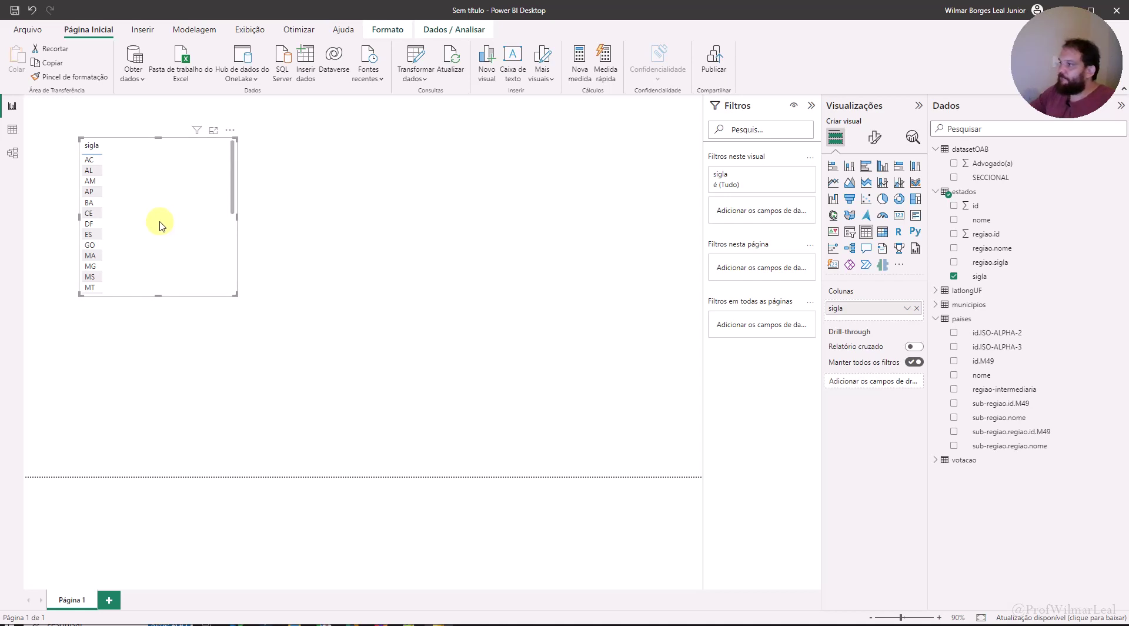
drag(990, 177, 864, 323)
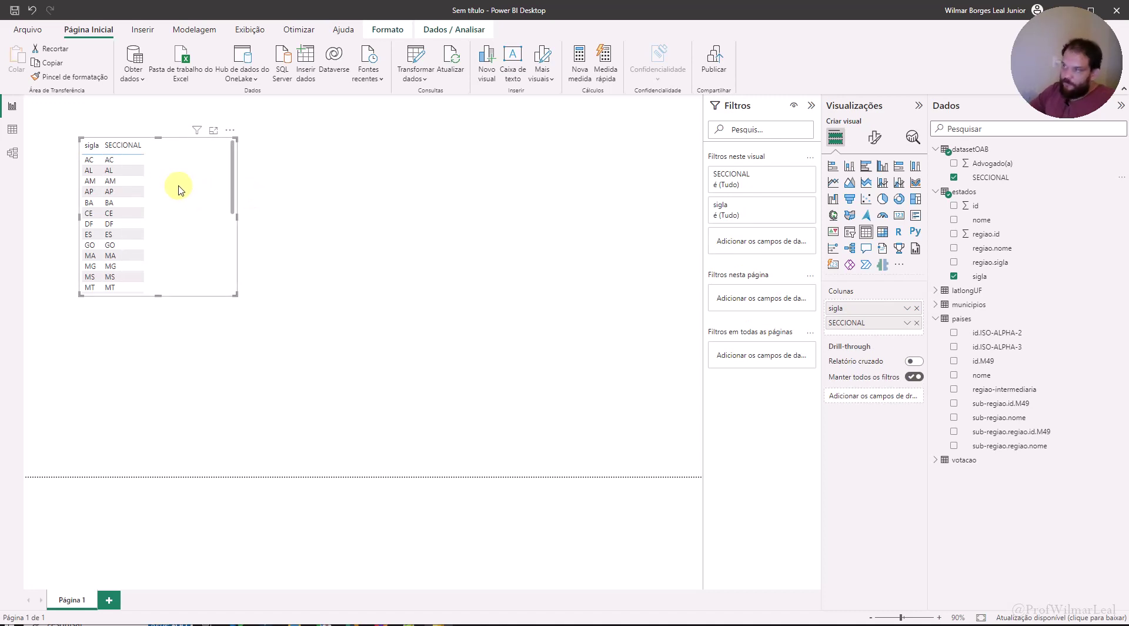
drag(989, 169, 895, 329)
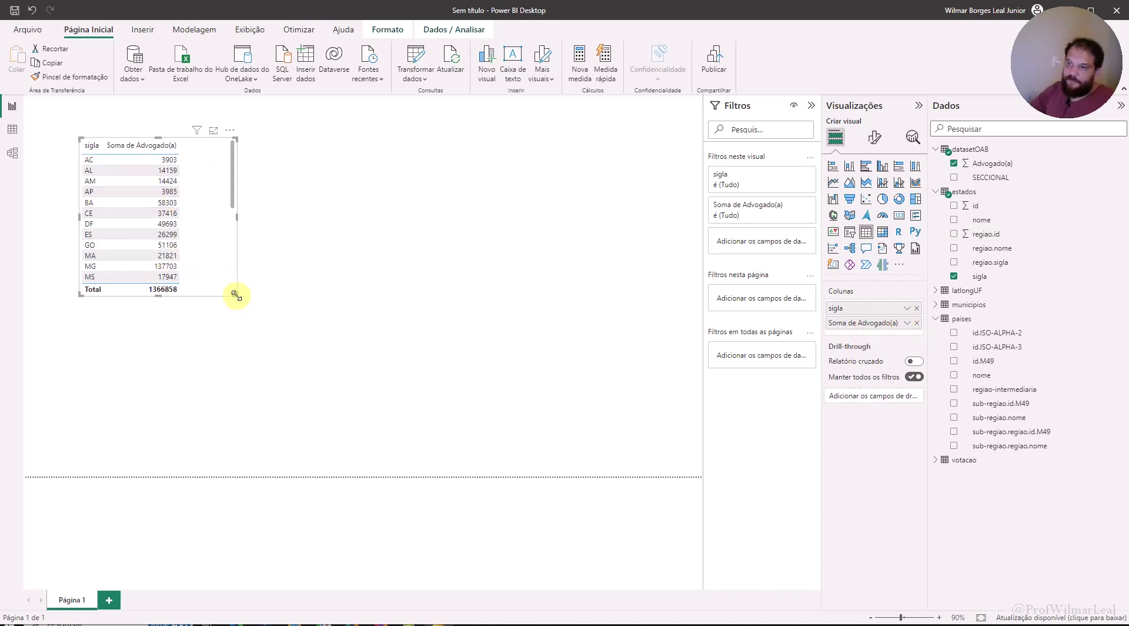
drag(235, 294, 241, 307)
click(270, 277)
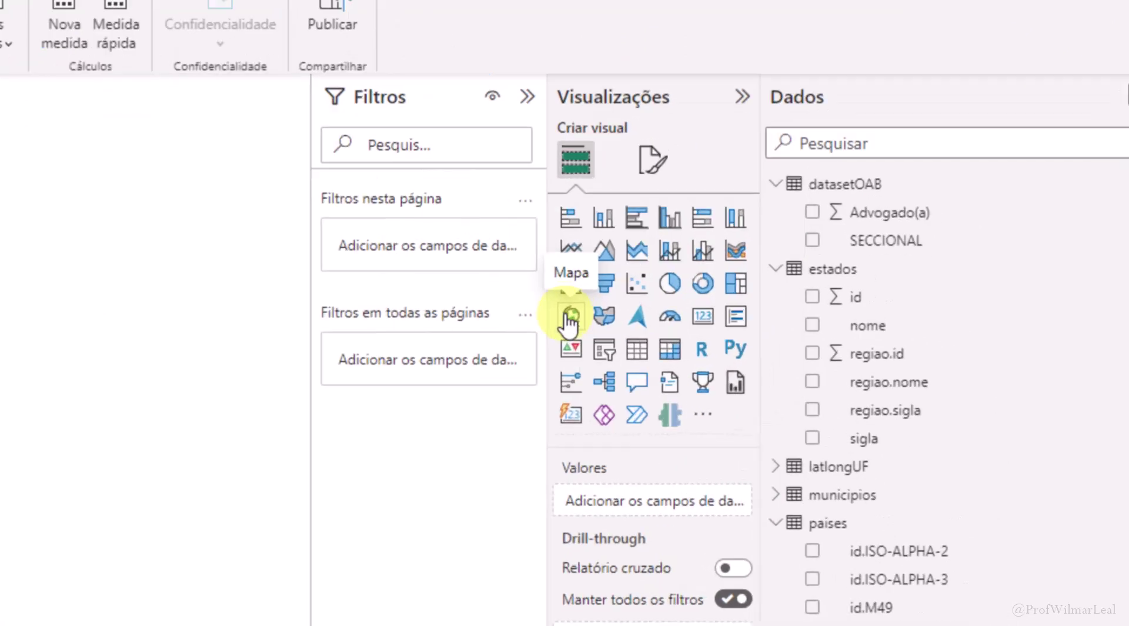
Step: Insert a Mapa visual and move it to the middle of the canvas
click(671, 319)
key(alt)
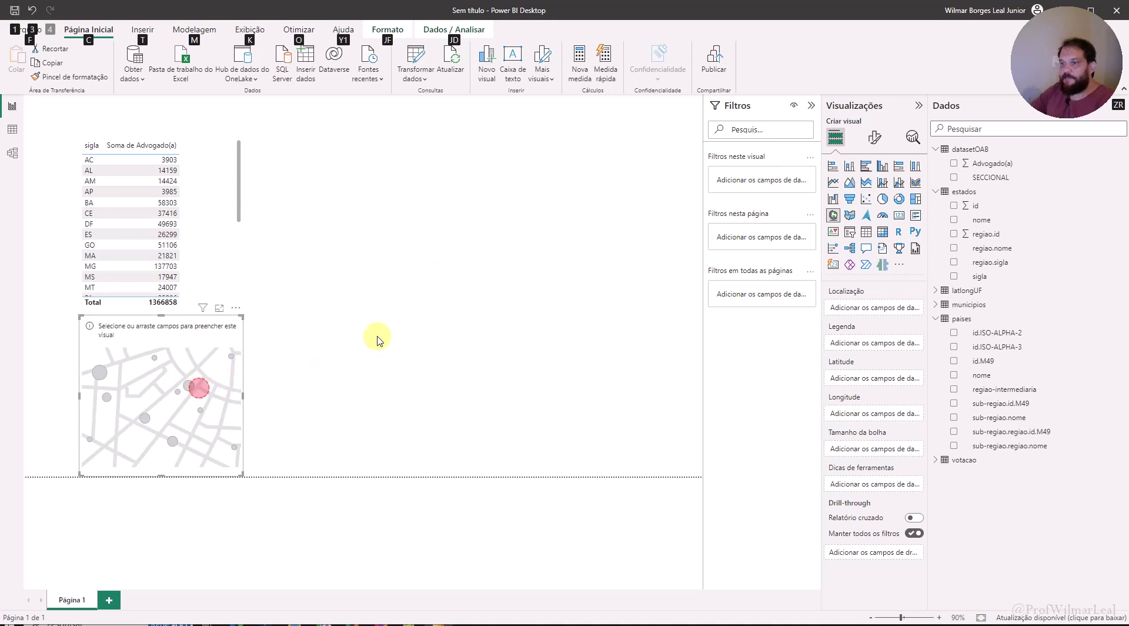
drag(199, 389, 444, 214)
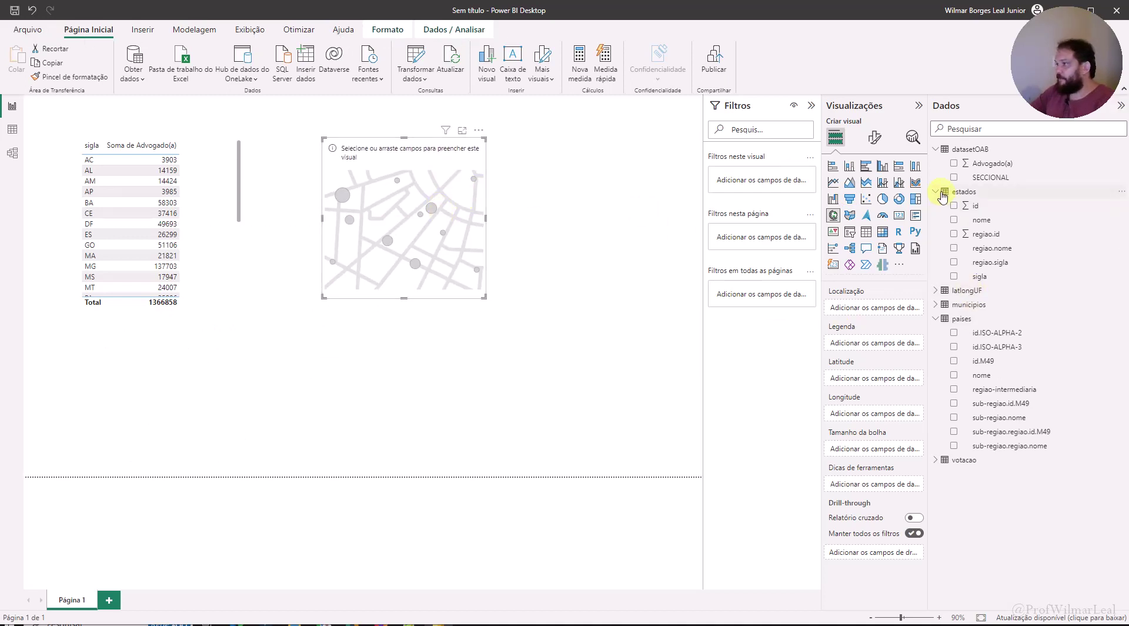
Step: Plot latlongUF latitude and longitude on the map, coloured by uf, and enlarge the map
click(935, 292)
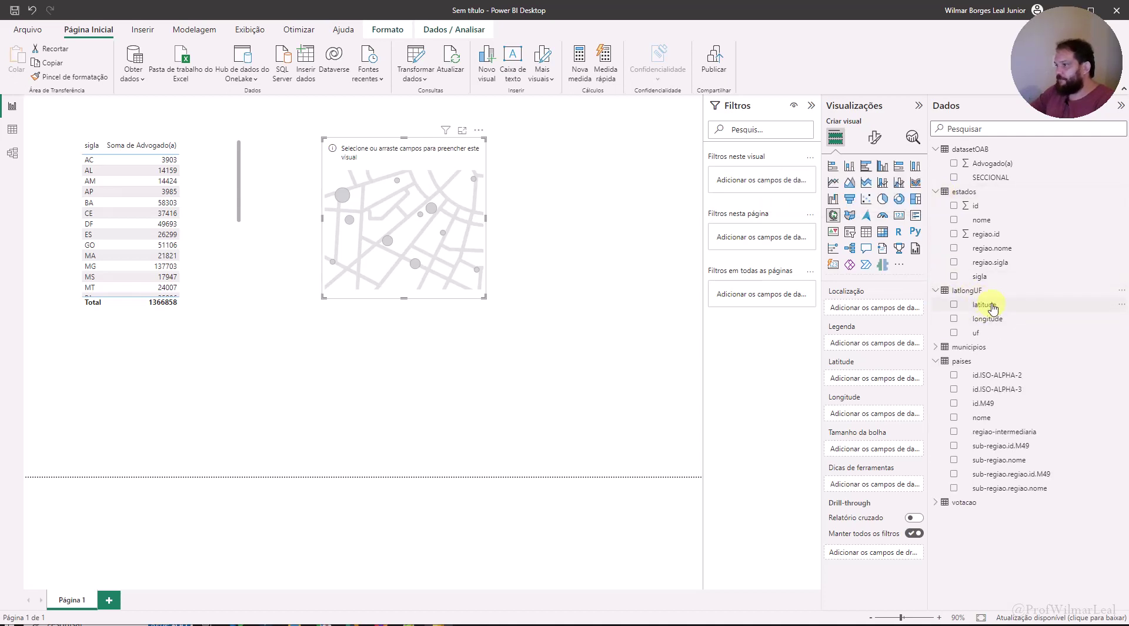
drag(993, 305, 885, 380)
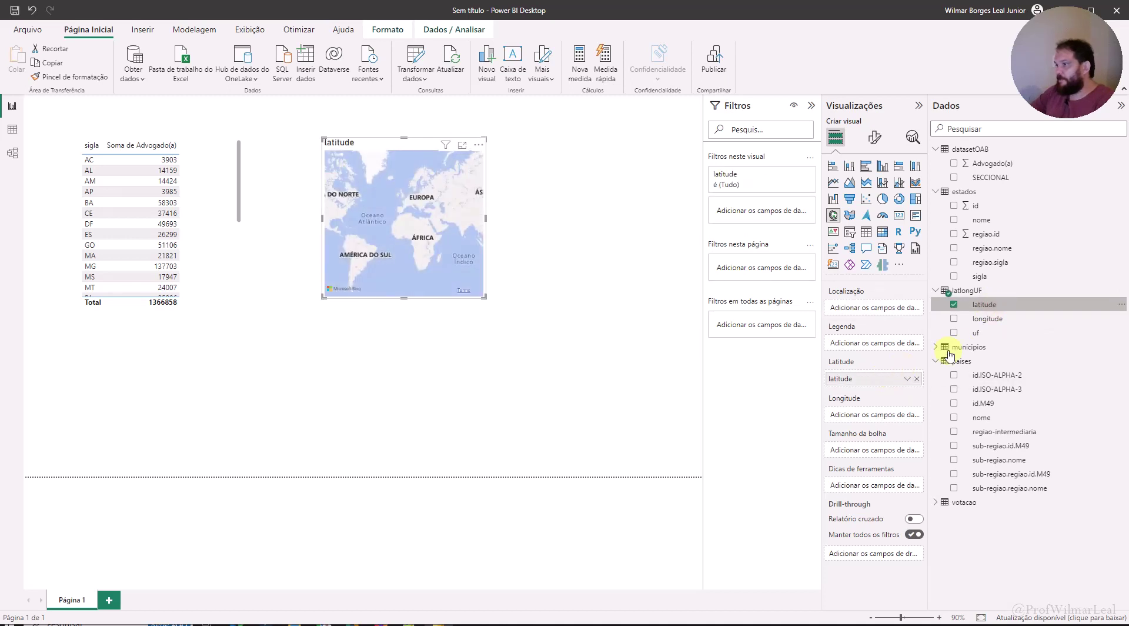
drag(991, 322, 877, 420)
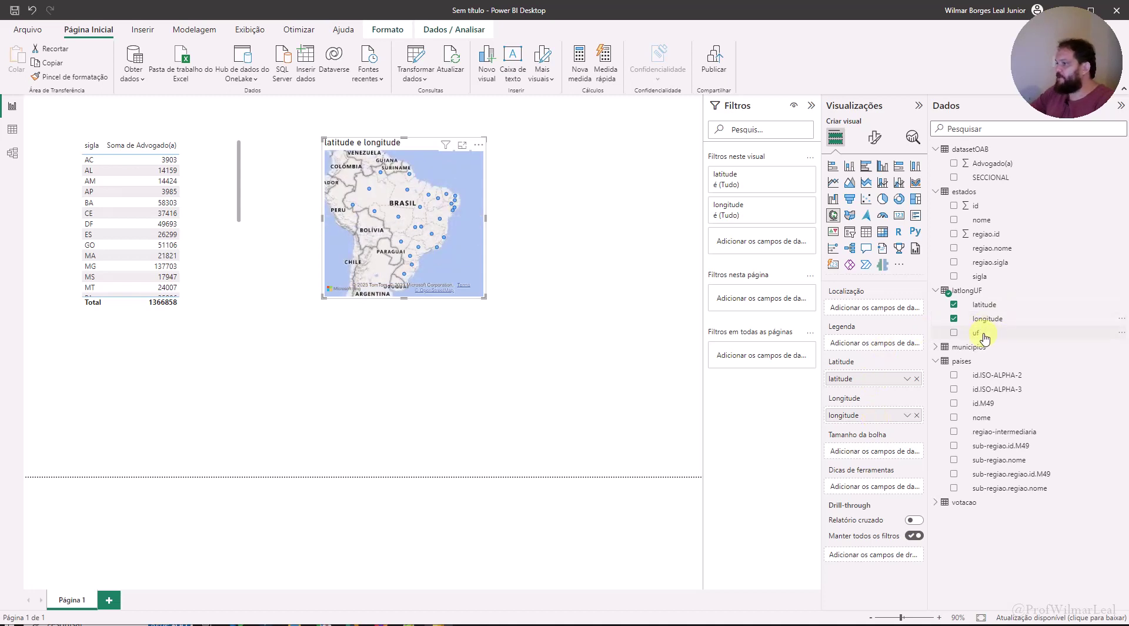
drag(985, 336, 865, 345)
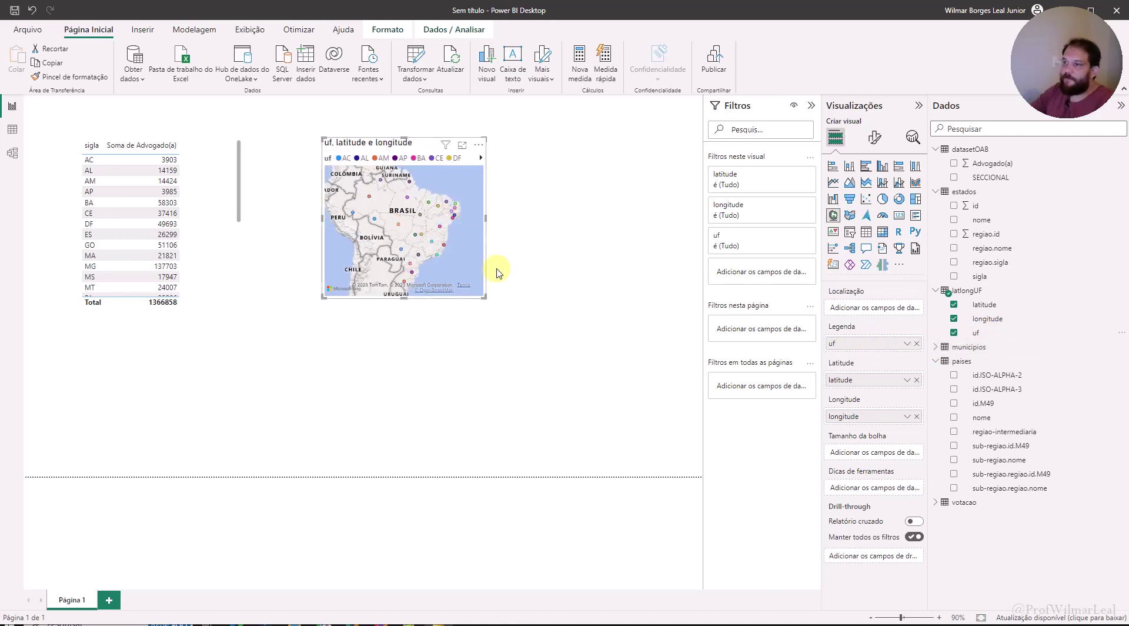
drag(484, 295, 652, 463)
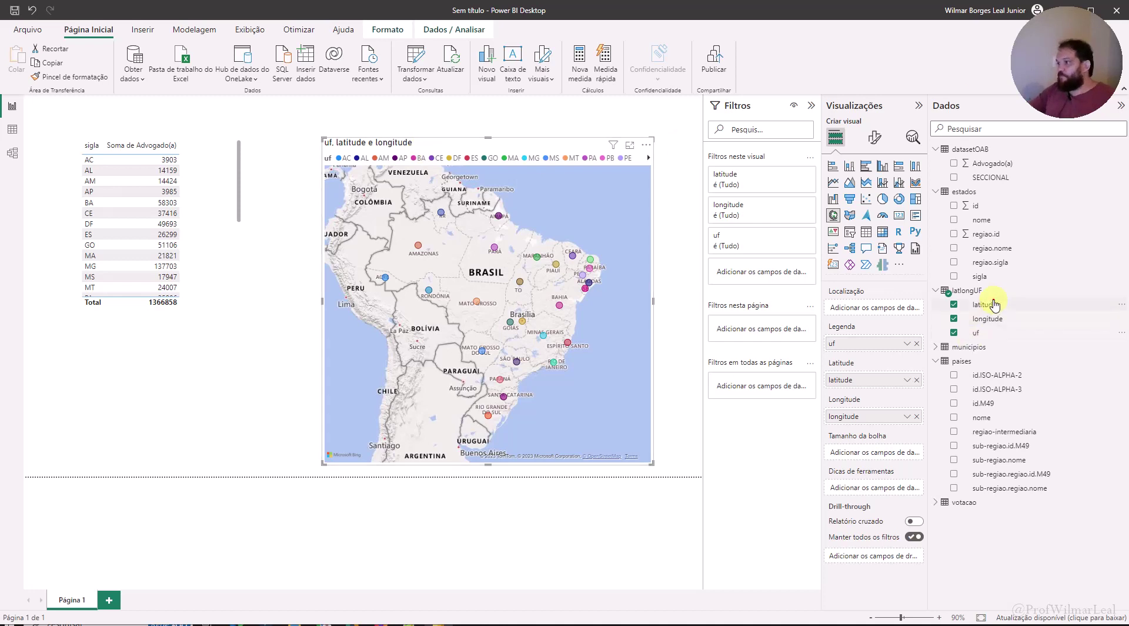
click(941, 304)
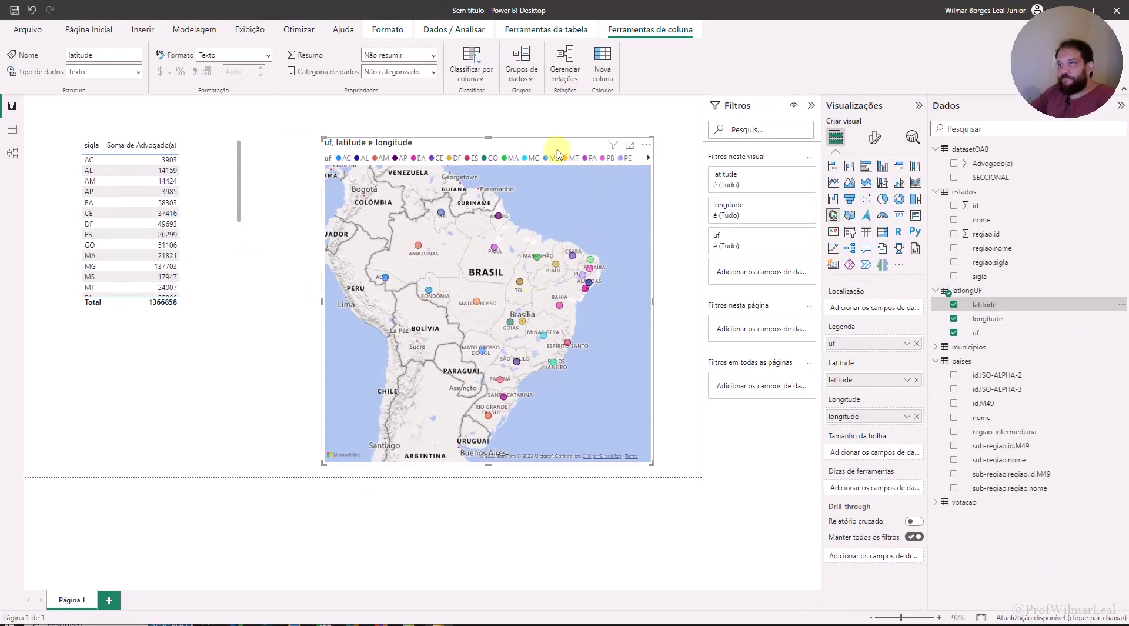
click(89, 31)
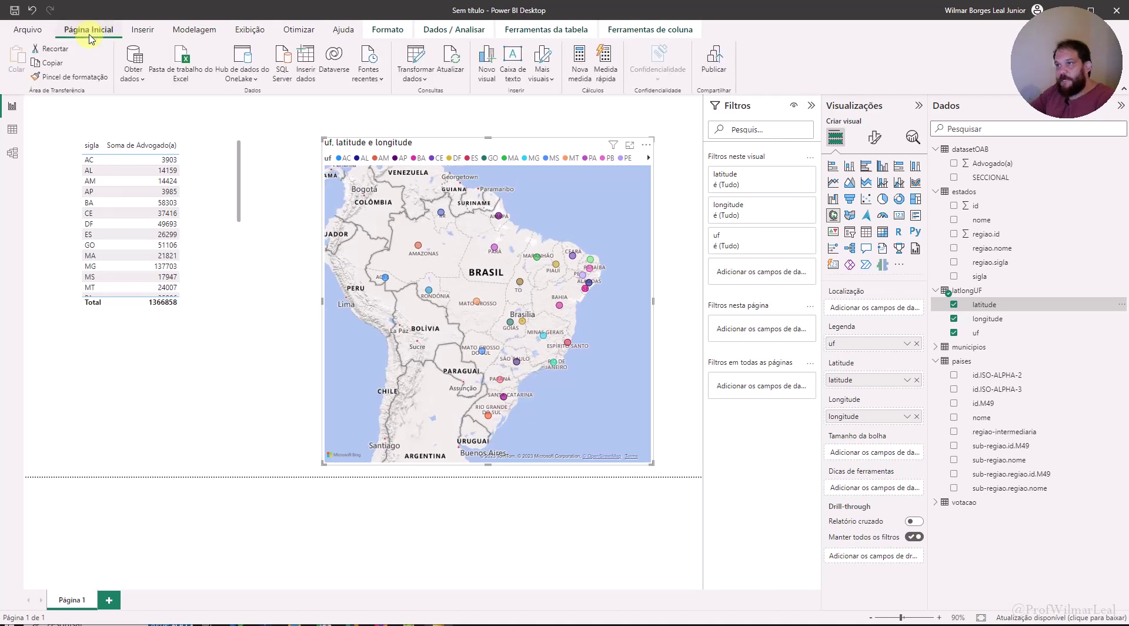
click(138, 30)
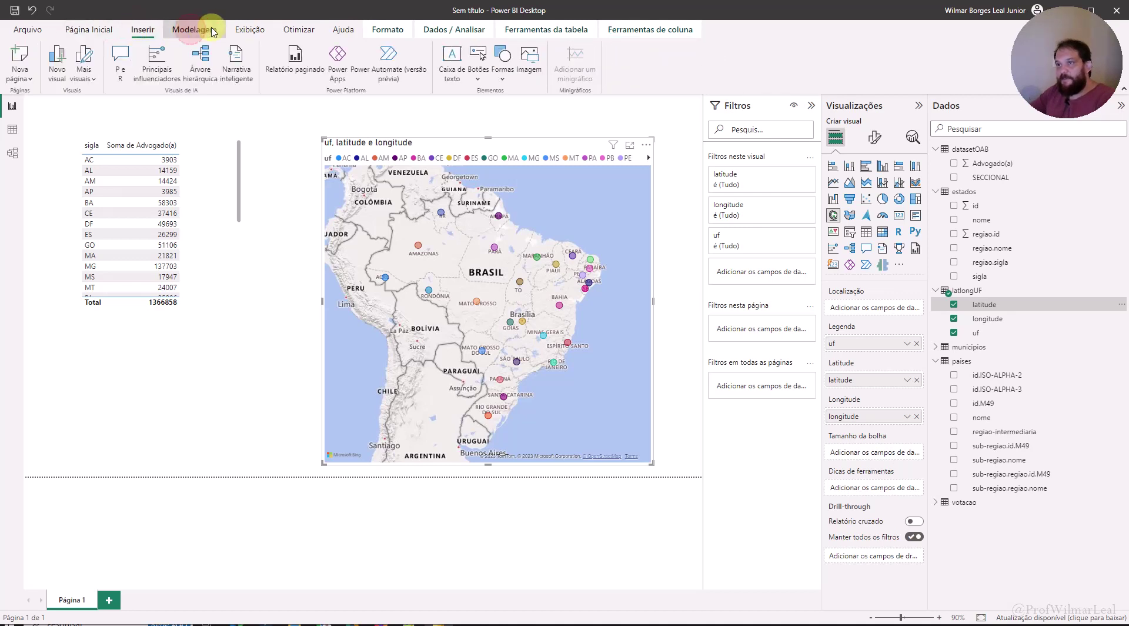
click(194, 29)
click(265, 30)
click(298, 30)
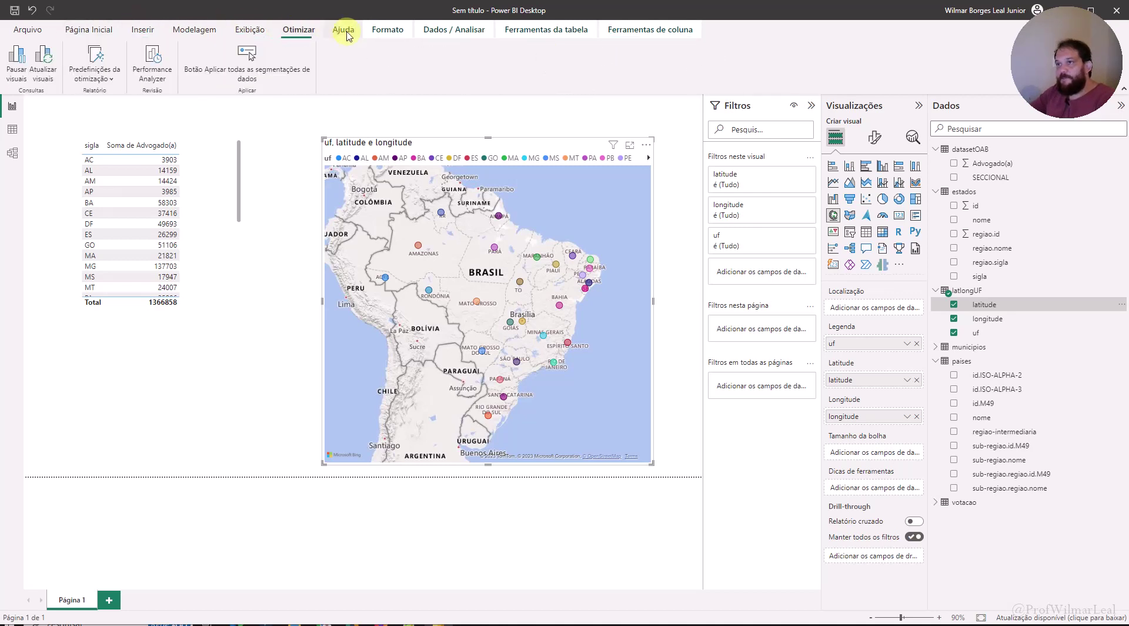
click(398, 35)
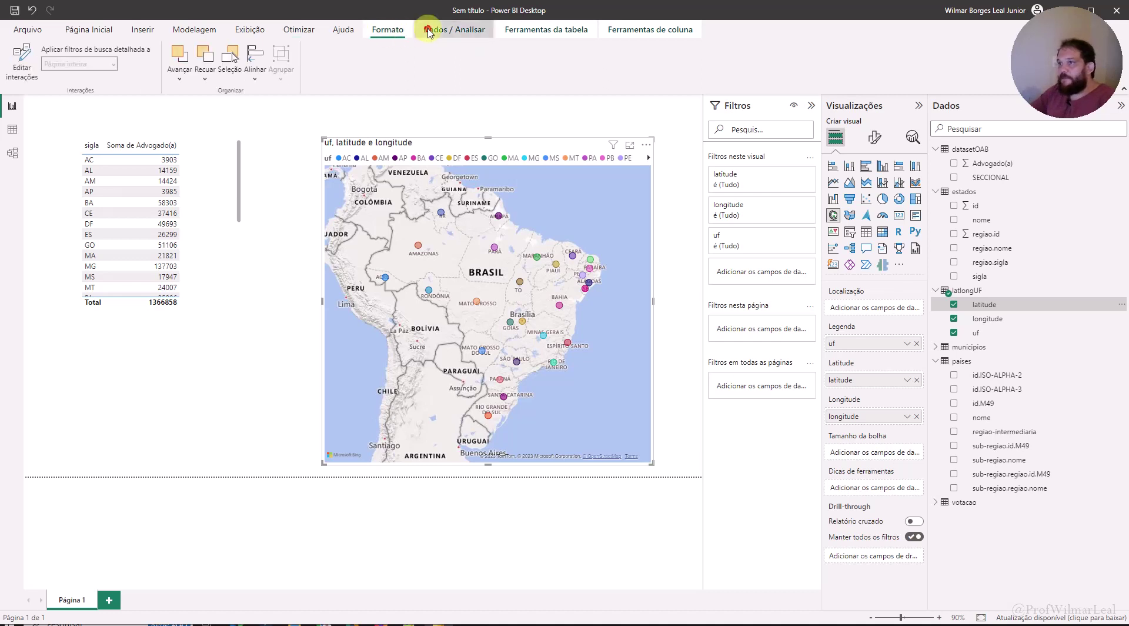
click(453, 30)
click(537, 31)
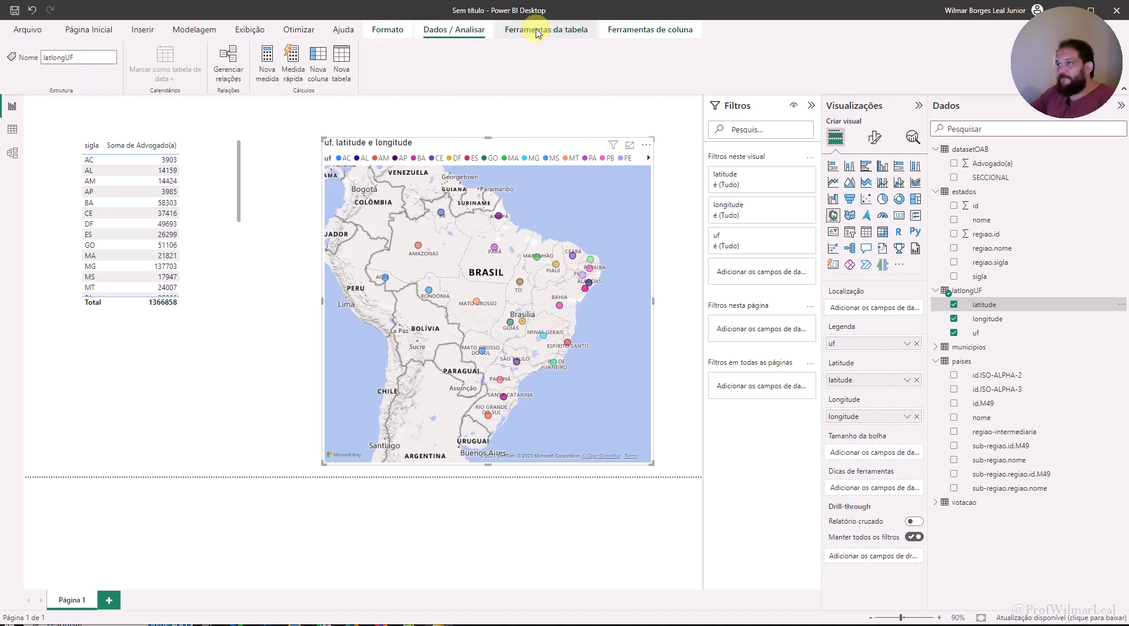
click(29, 31)
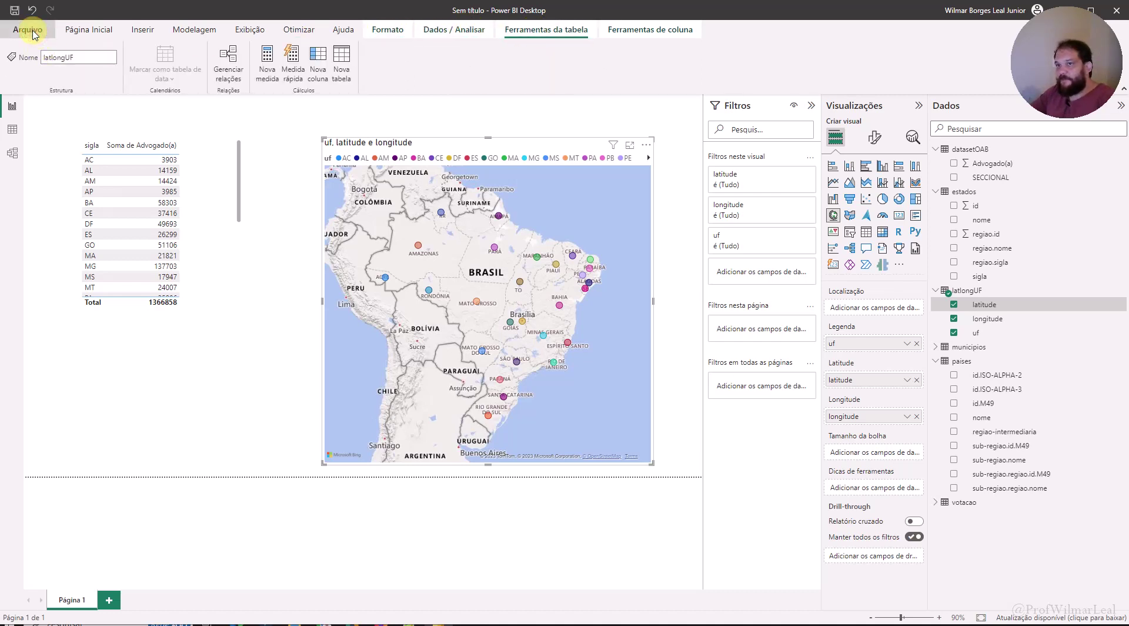
click(540, 74)
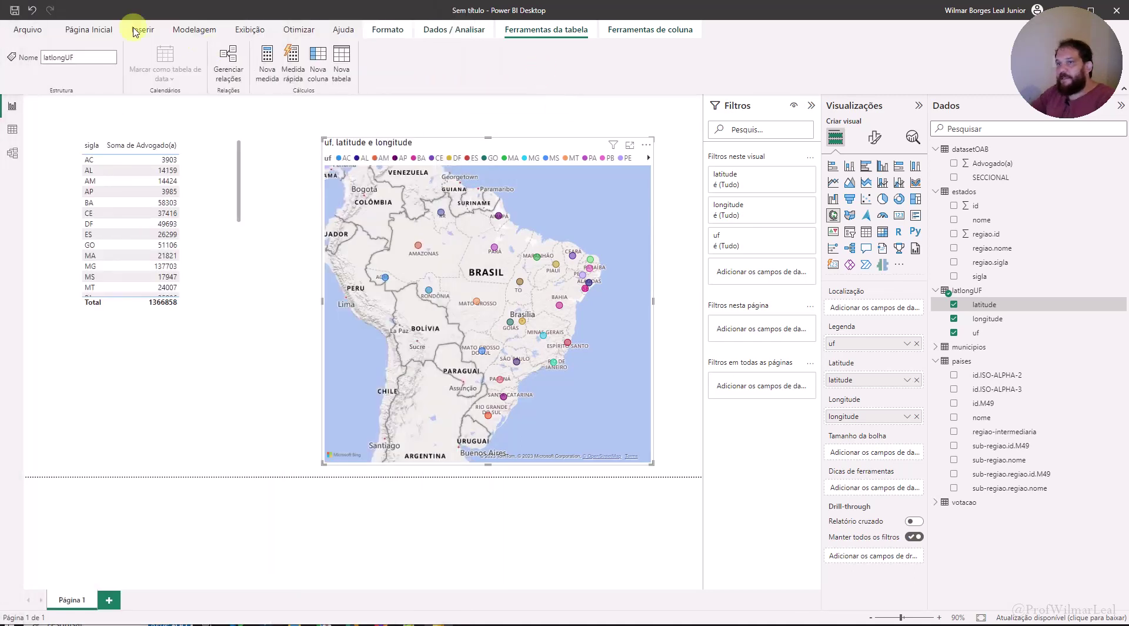
click(100, 33)
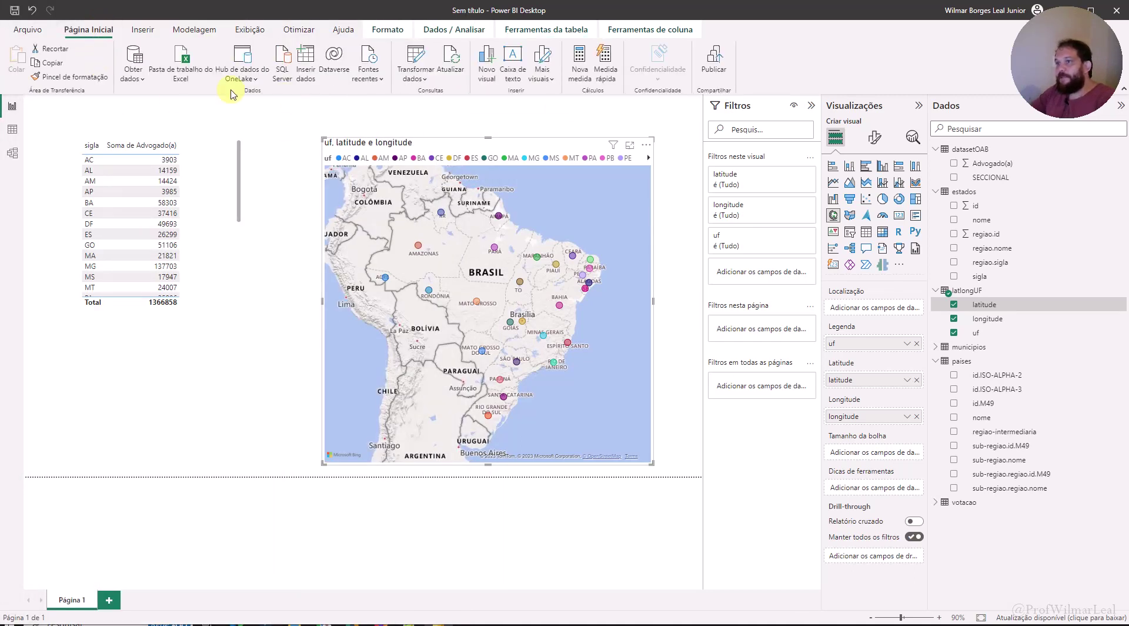
click(143, 29)
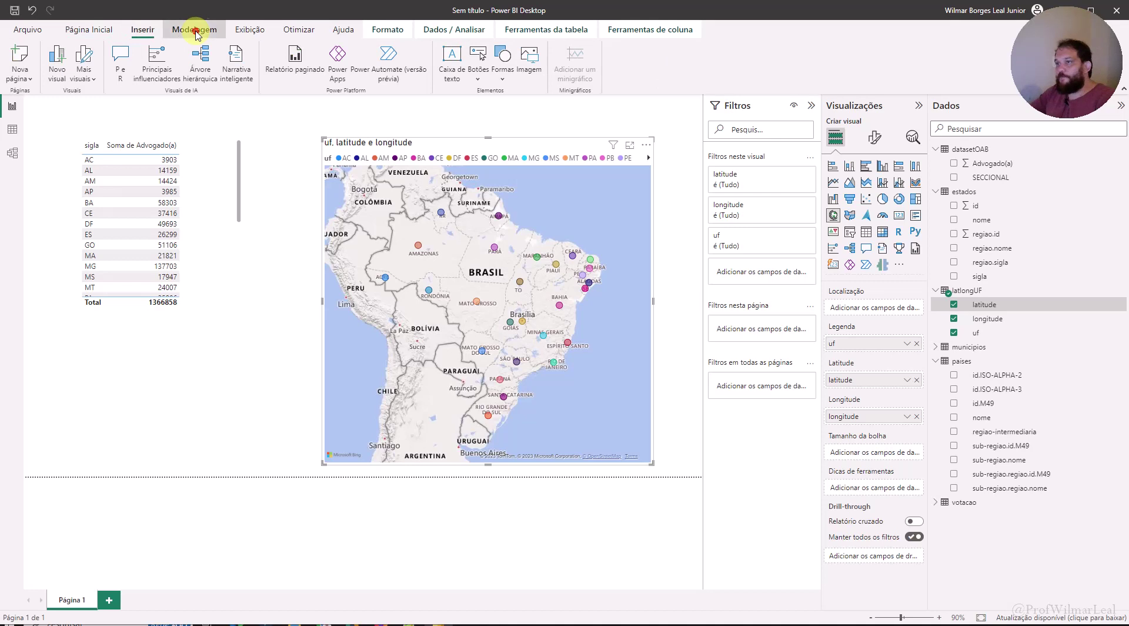
click(194, 29)
click(258, 32)
click(294, 32)
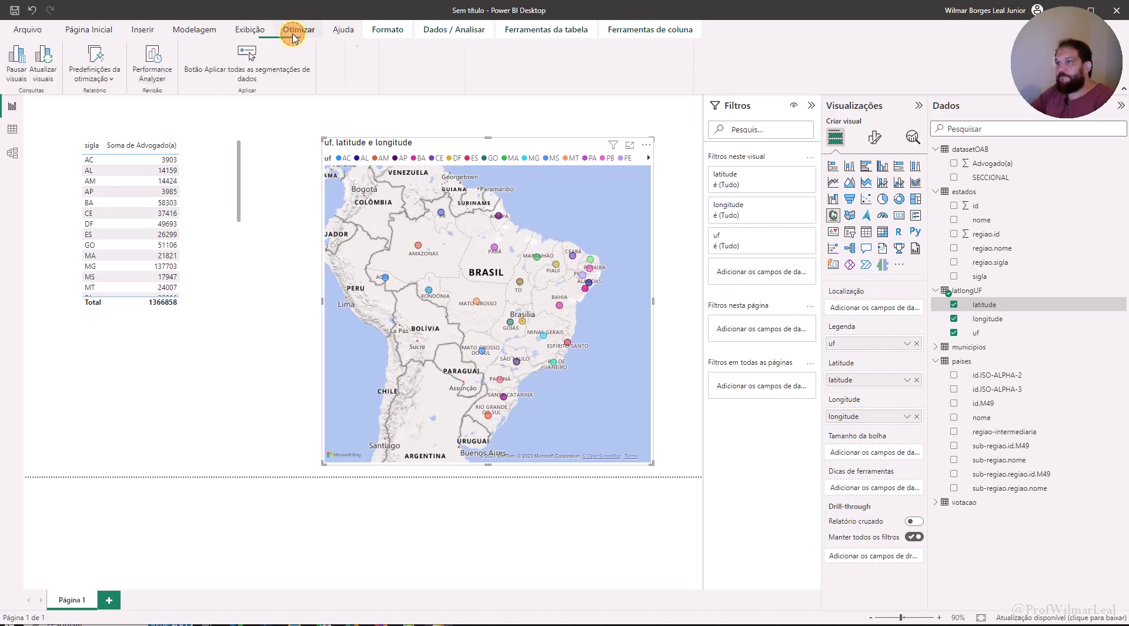
click(346, 32)
click(389, 32)
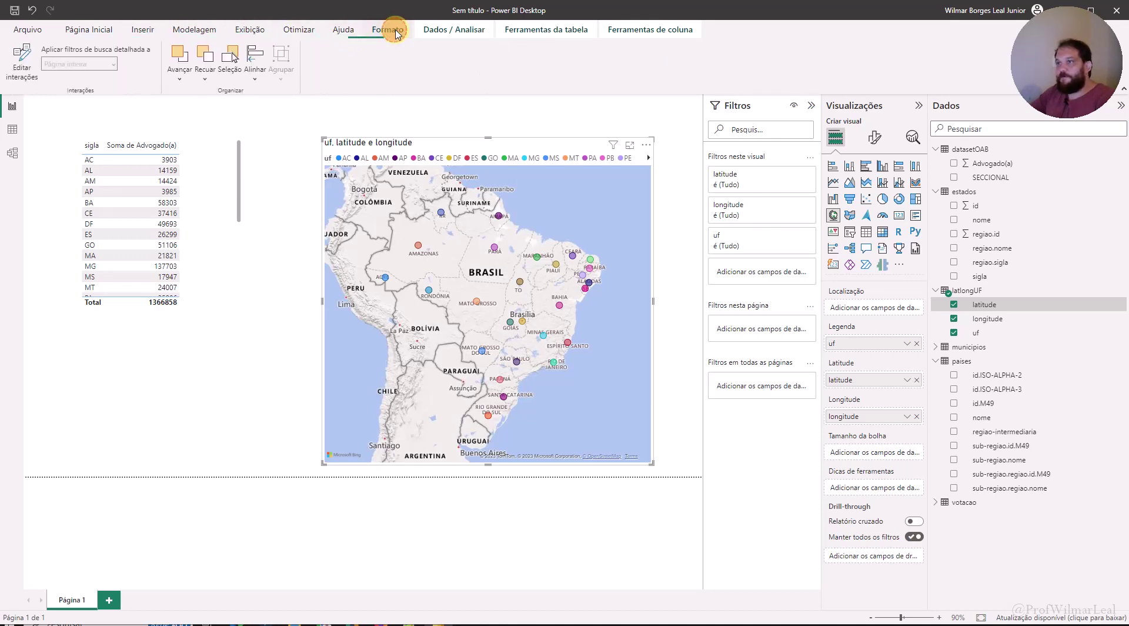
click(453, 30)
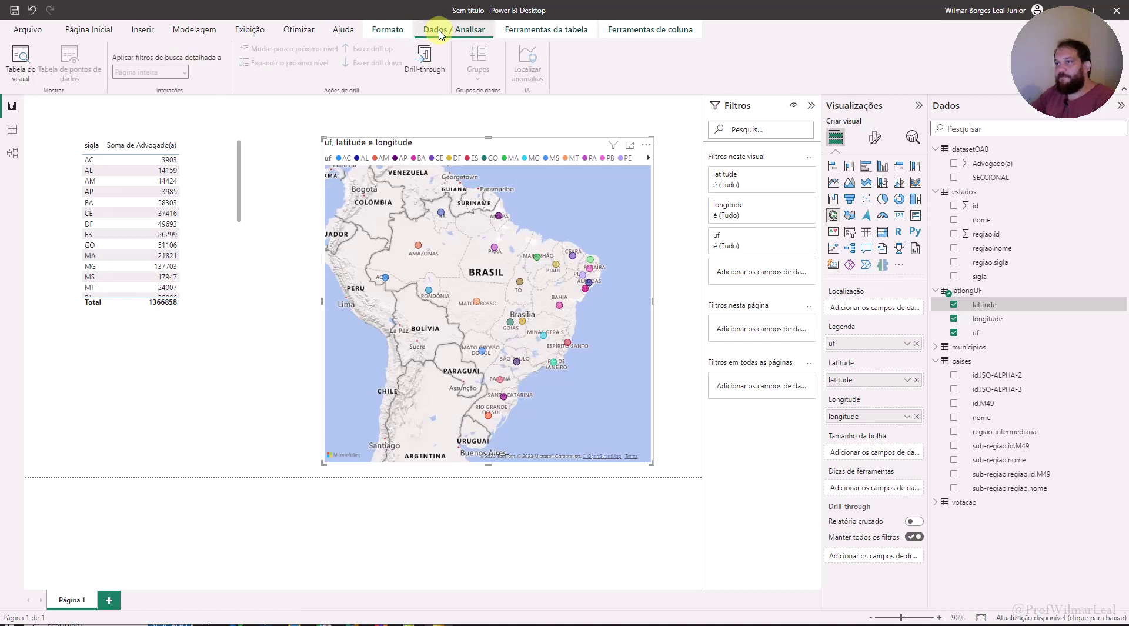
click(558, 35)
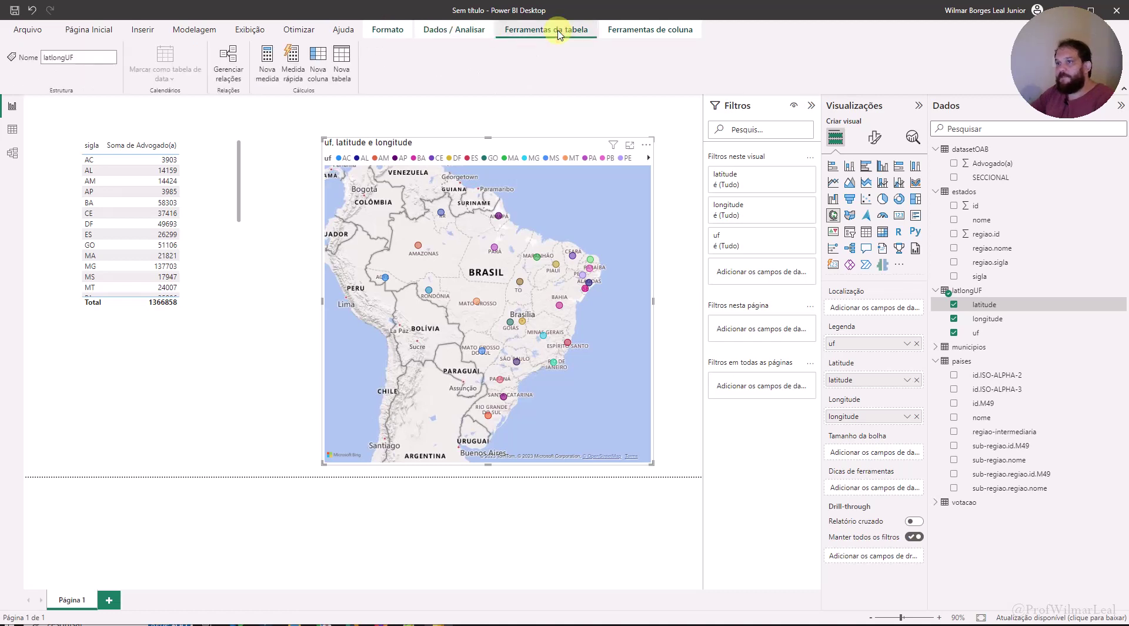
click(636, 33)
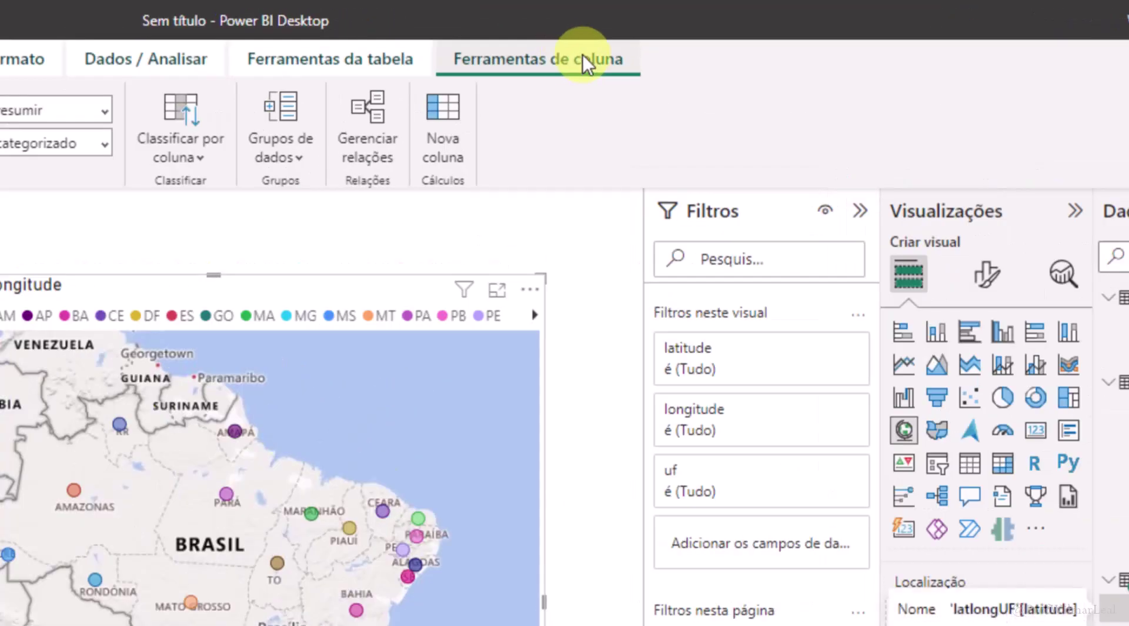
Step: Set the data category of latitude to Latitude and of longitude to Longitude
key(alt)
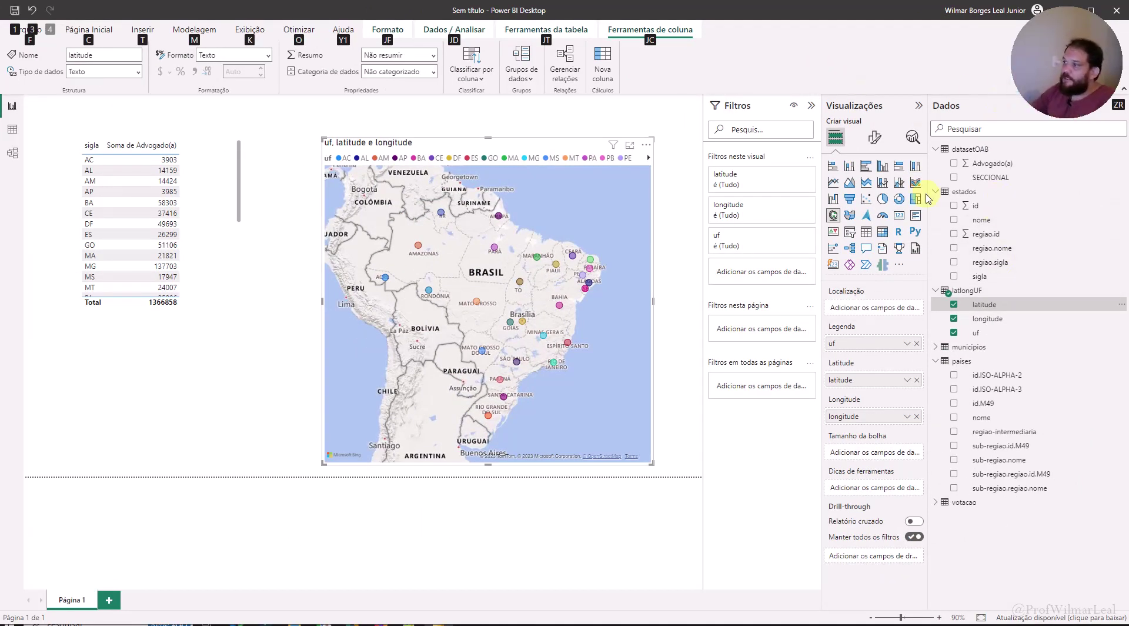
click(435, 72)
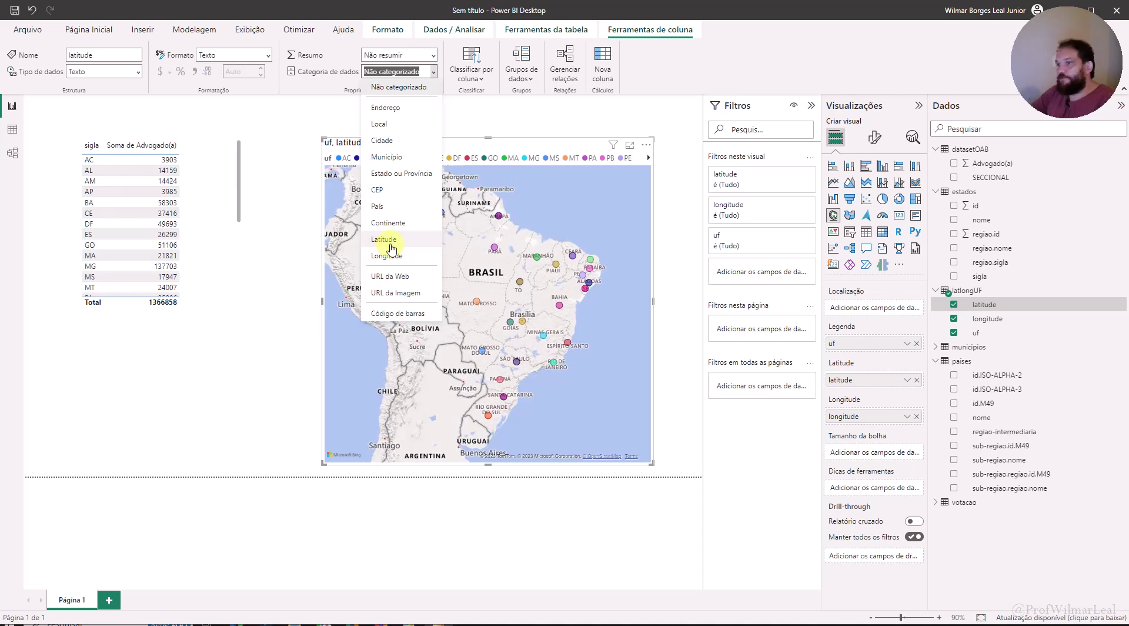
click(391, 247)
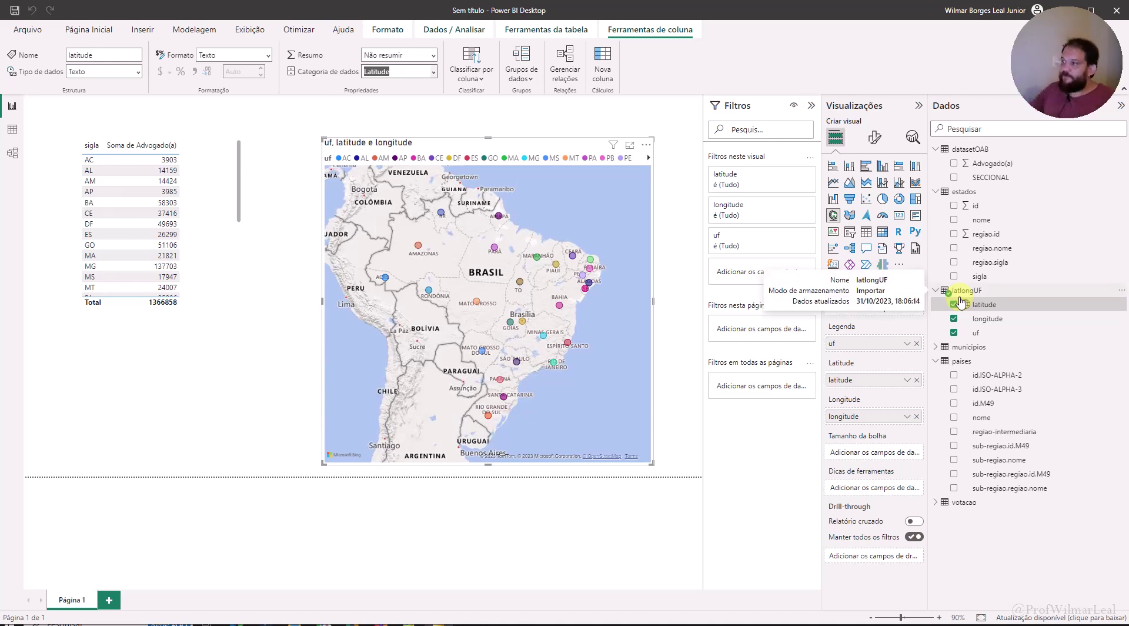
click(976, 320)
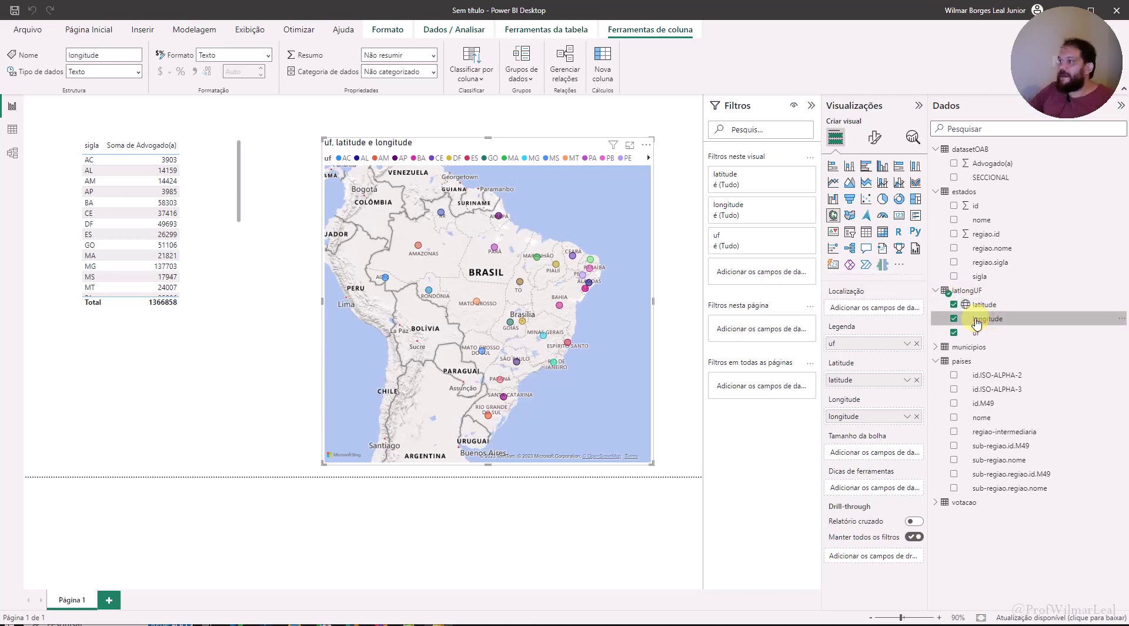
click(434, 71)
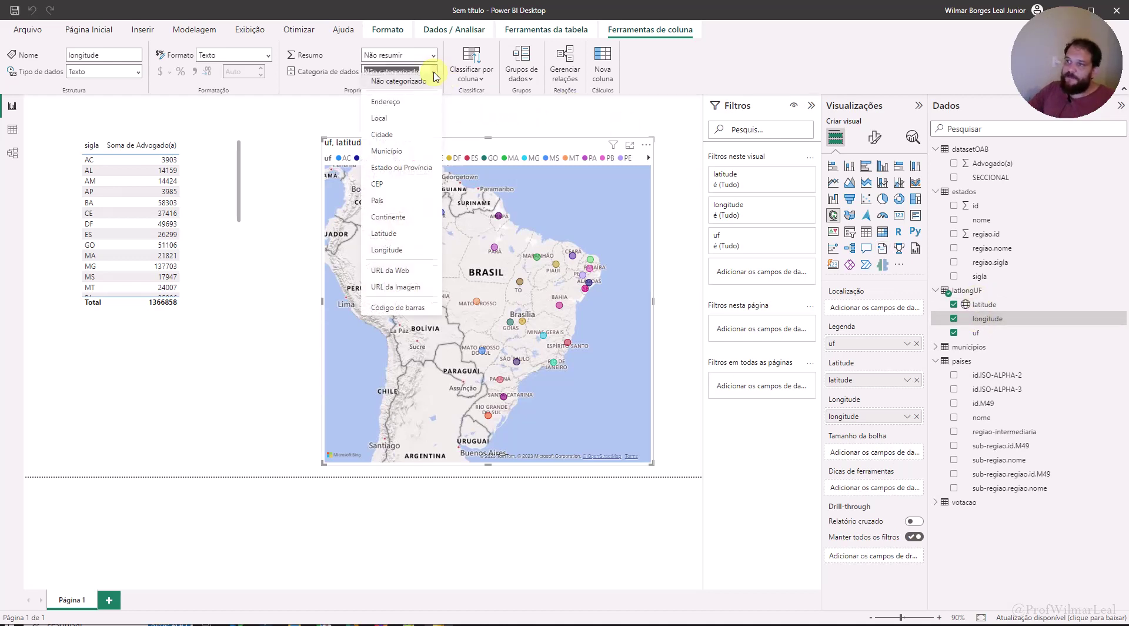
click(390, 255)
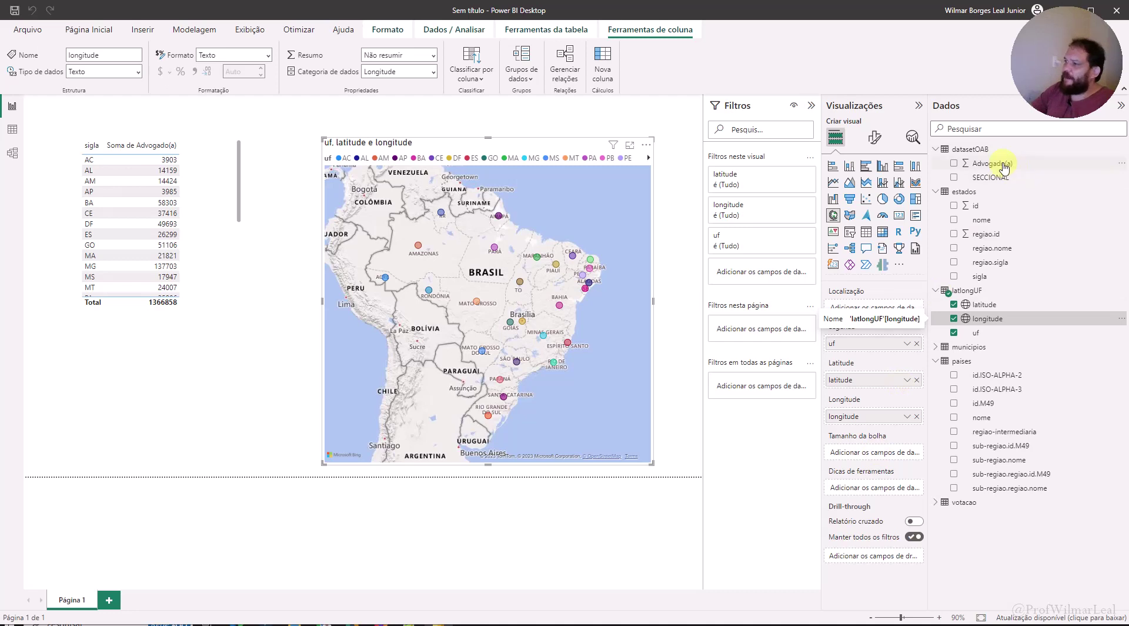
Step: Size the map bubbles by Soma de Advogado(a) and show the map's format options
drag(1004, 169, 869, 454)
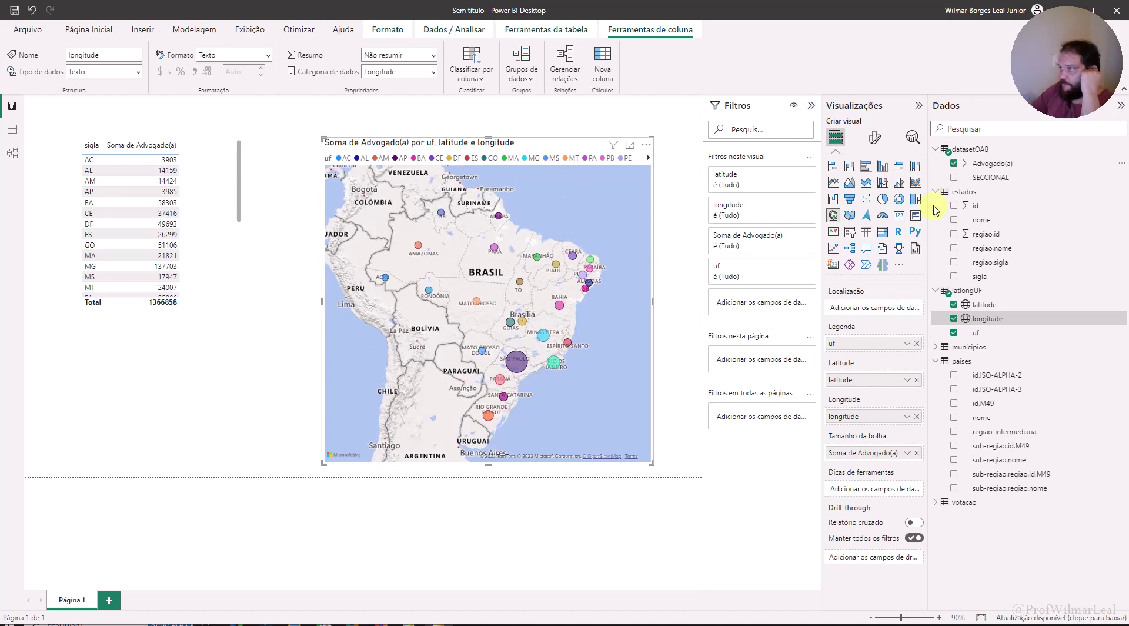
click(880, 137)
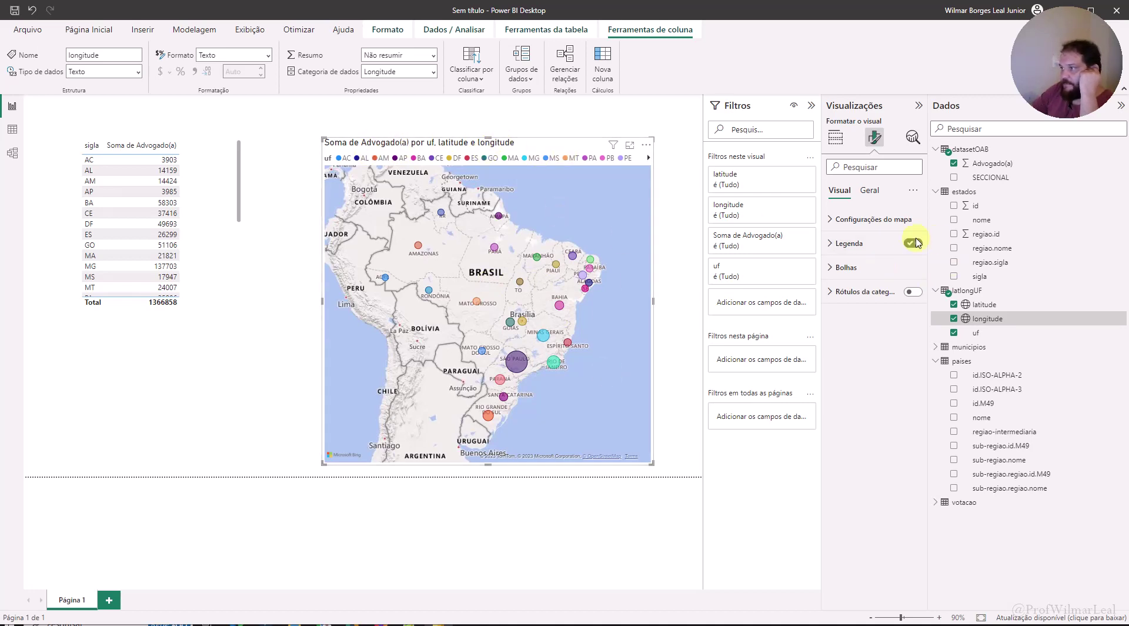
Step: Switch off the map's Title and Legend, then drag its top-left corner outward to enlarge it
click(826, 246)
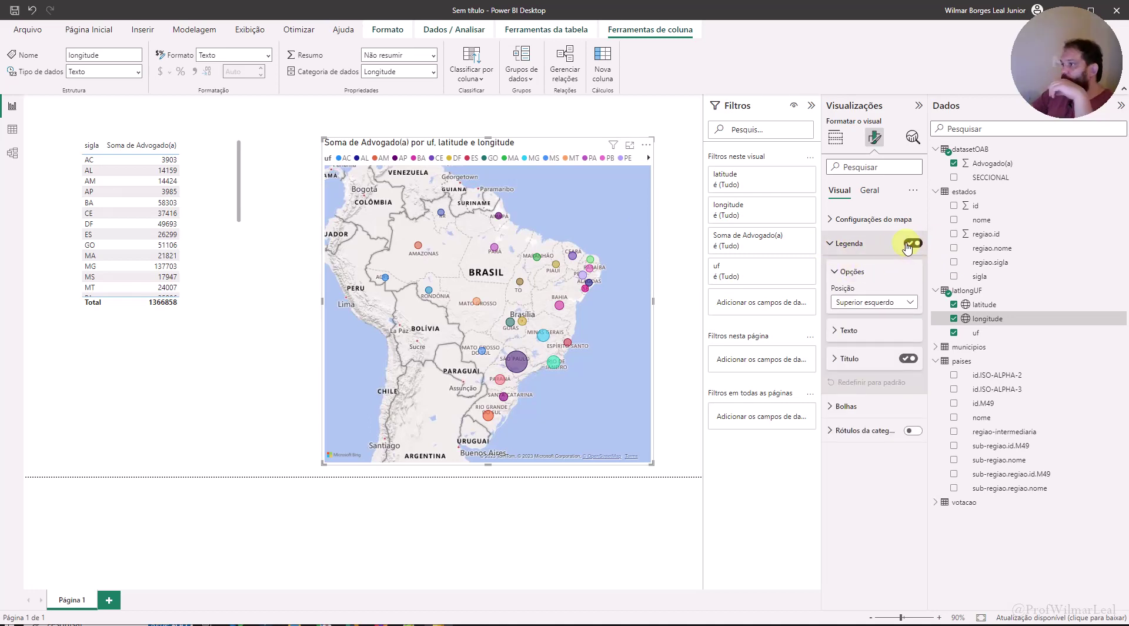
click(832, 240)
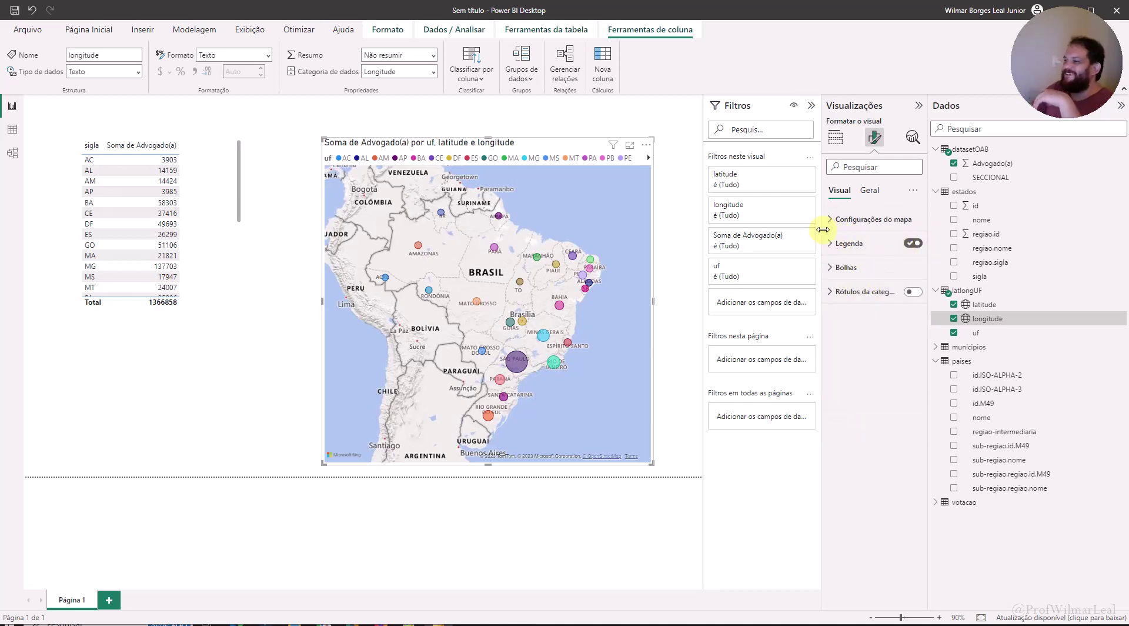
click(869, 190)
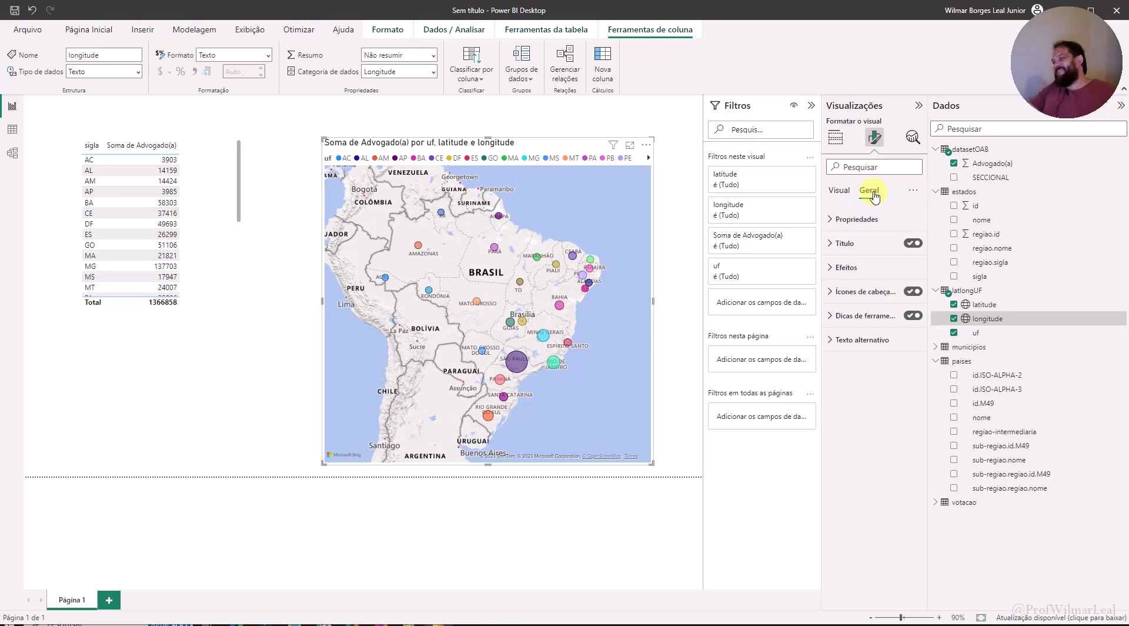
click(894, 246)
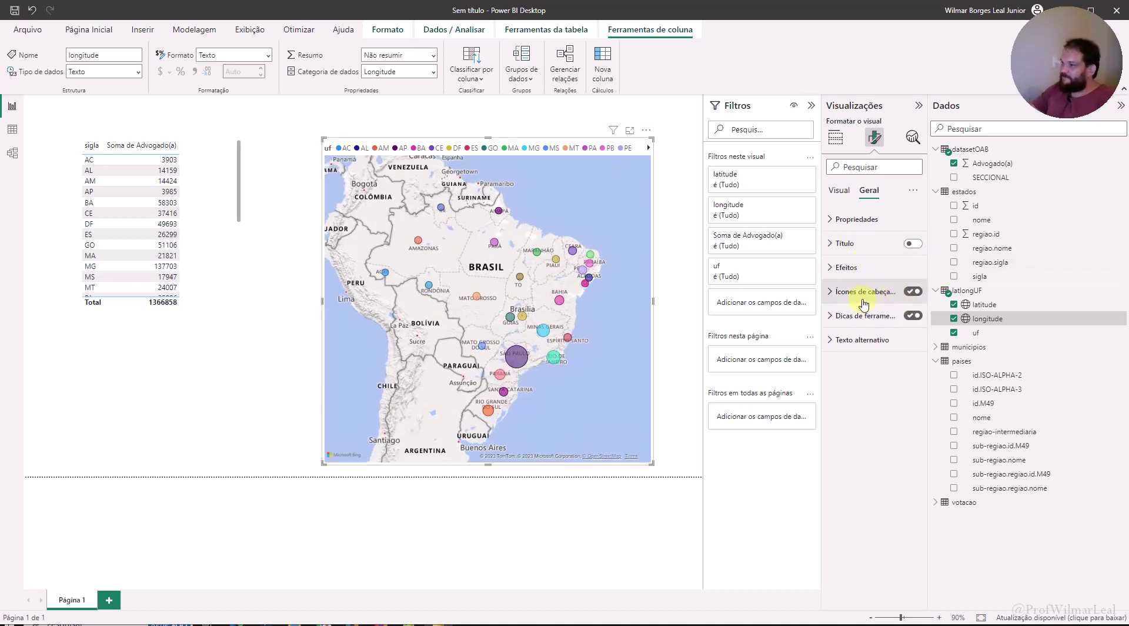
click(842, 190)
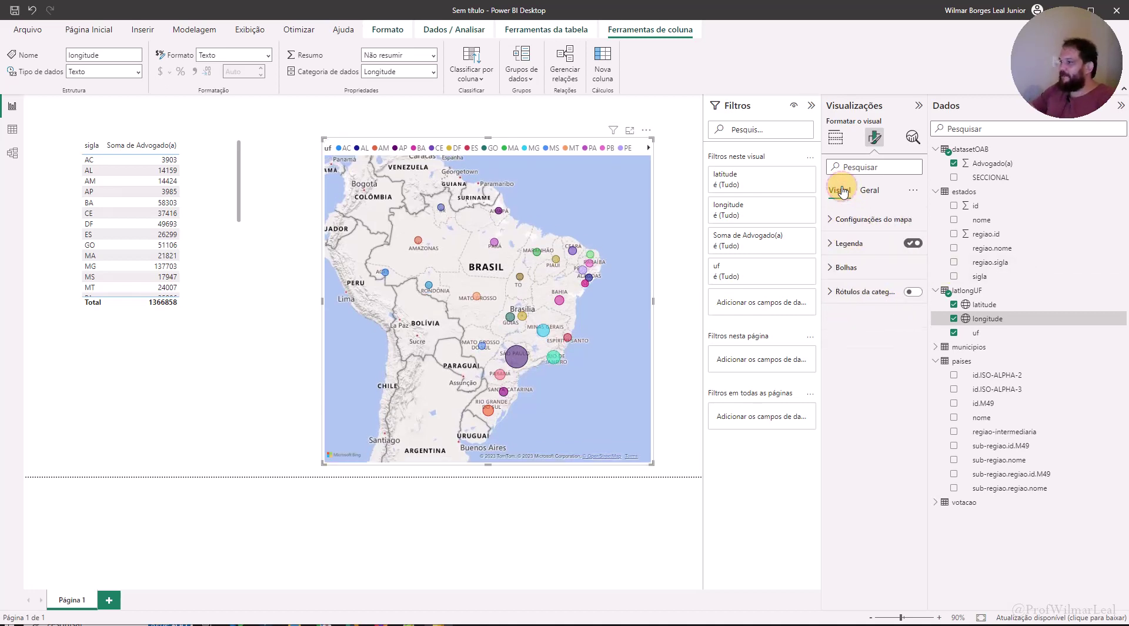
click(911, 245)
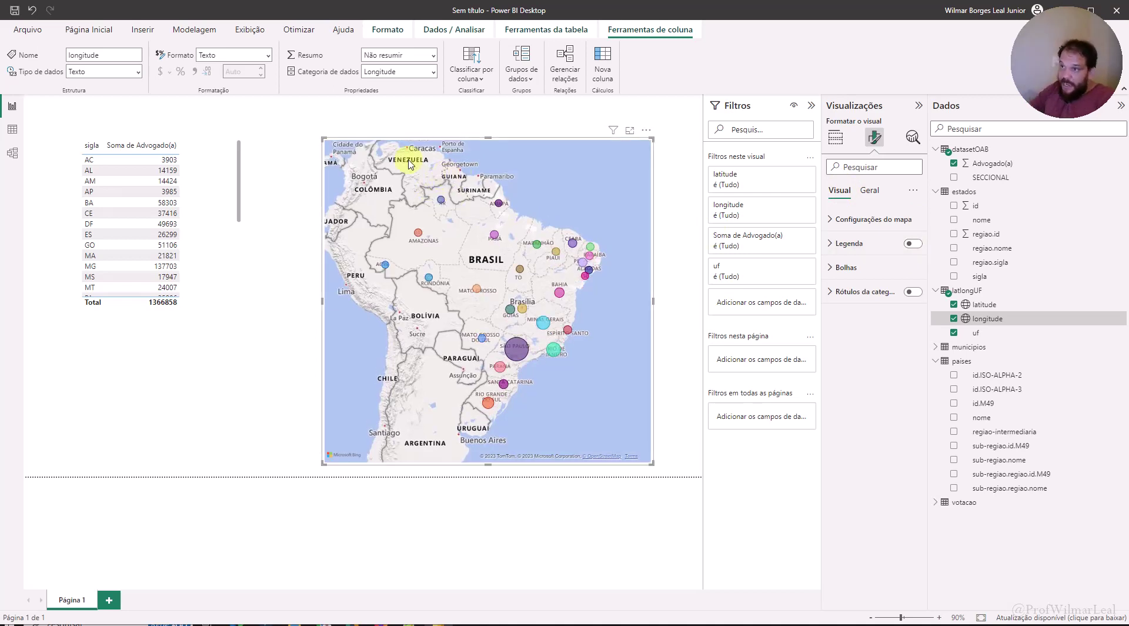
drag(322, 139, 258, 120)
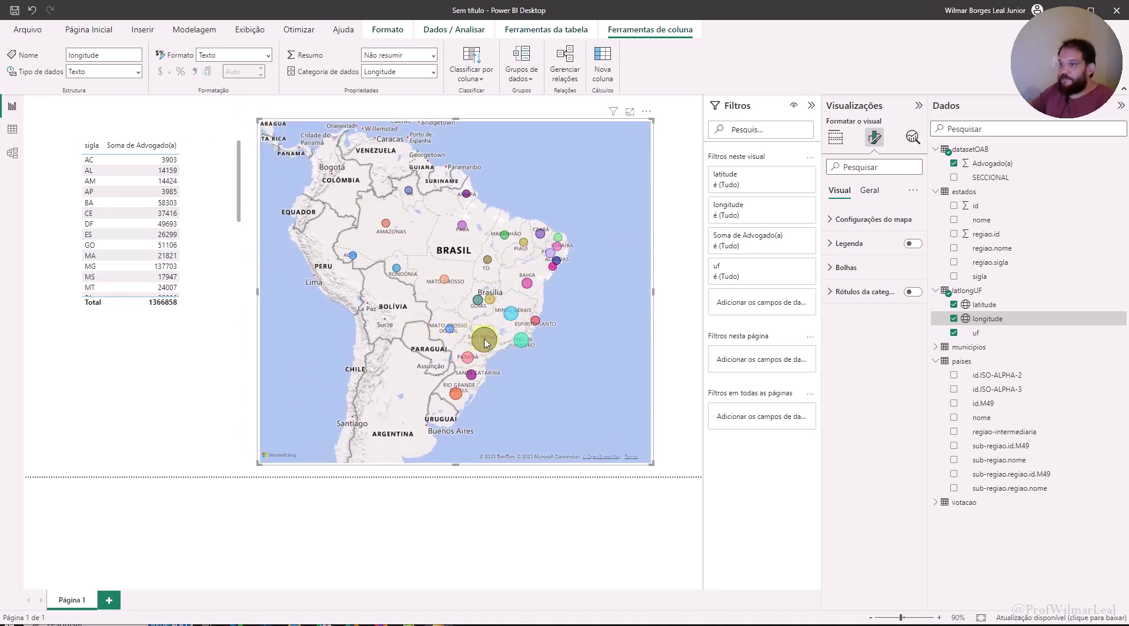
mouse_move(486, 341)
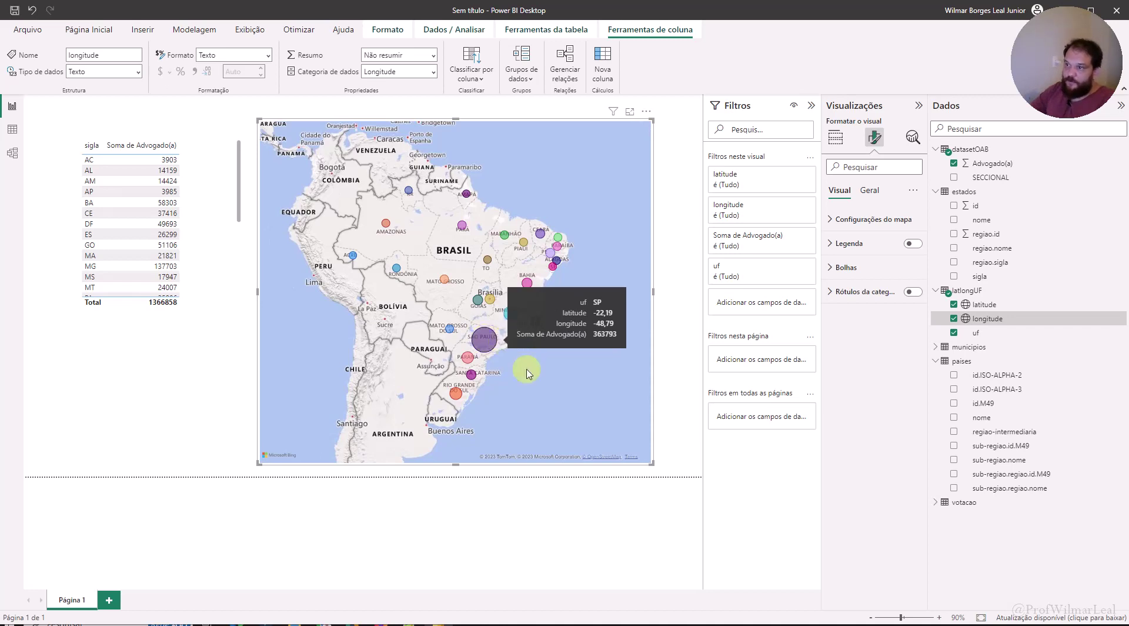
Step: Select the GO row in the table, then clear that selection
click(91, 244)
click(91, 246)
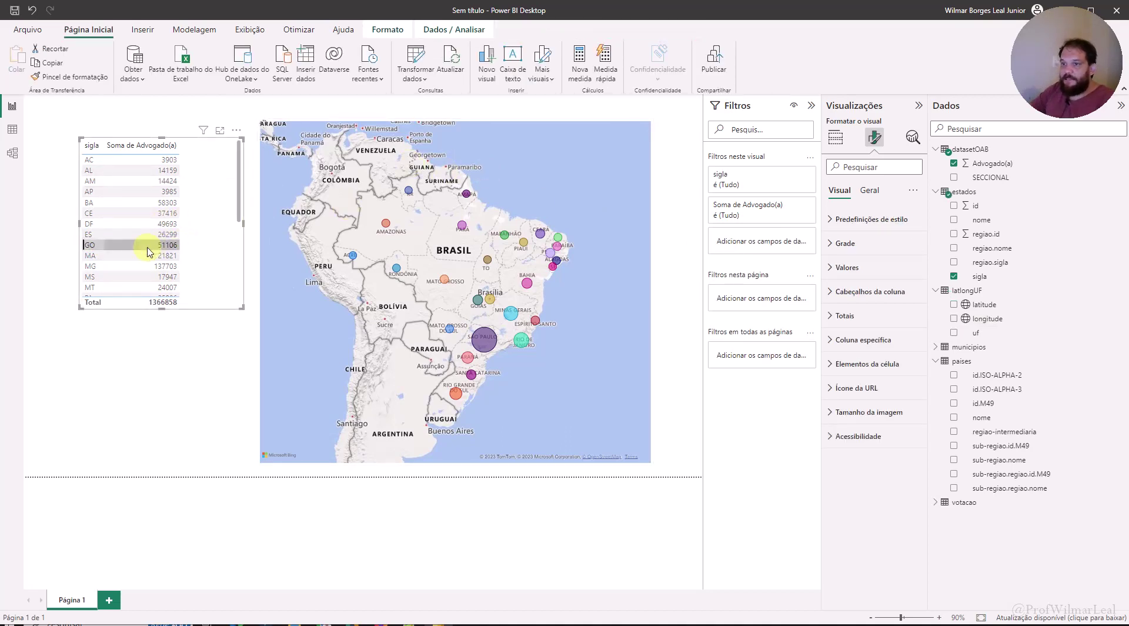
click(167, 245)
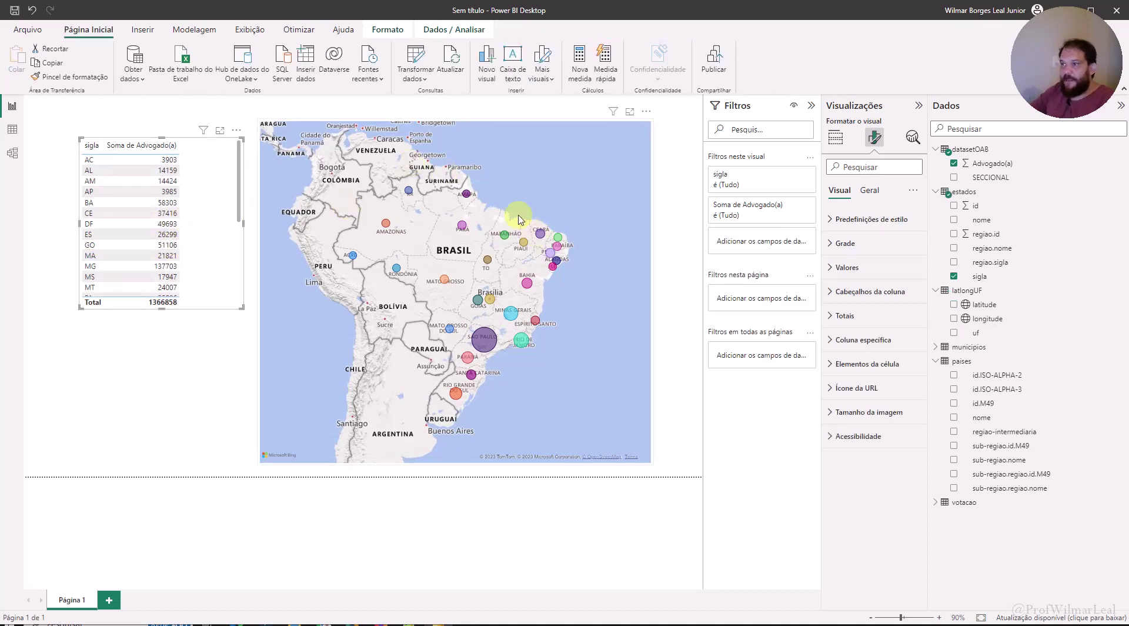
Step: Cross-filter the table via the SP, PA and TO bubbles, leaving only TO with 8838
click(490, 348)
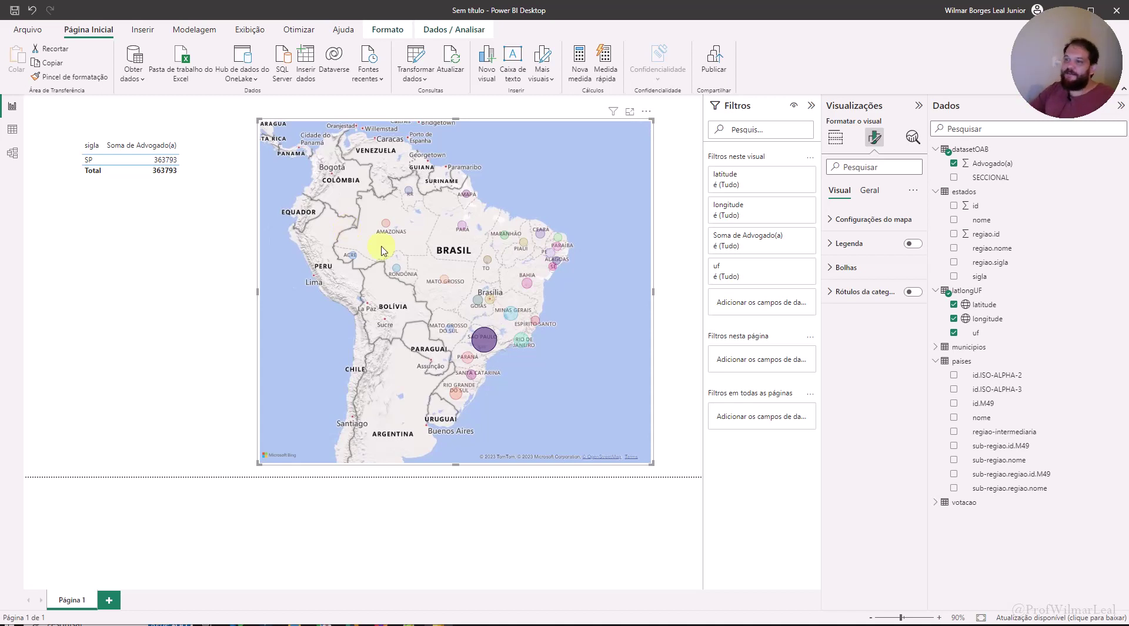
click(462, 228)
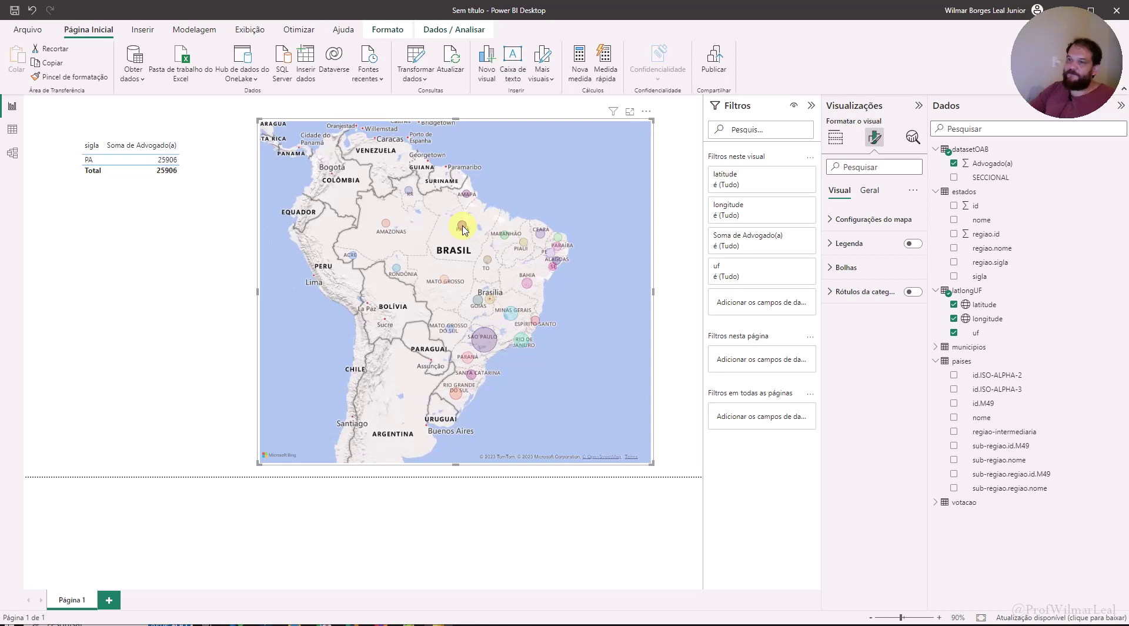
click(488, 263)
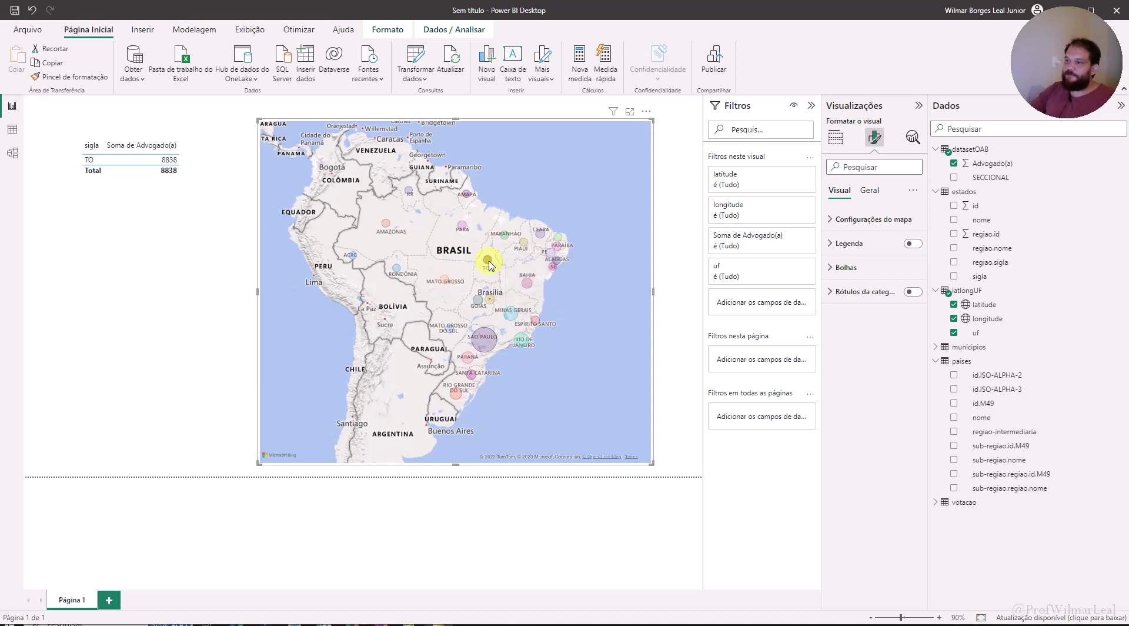
click(148, 202)
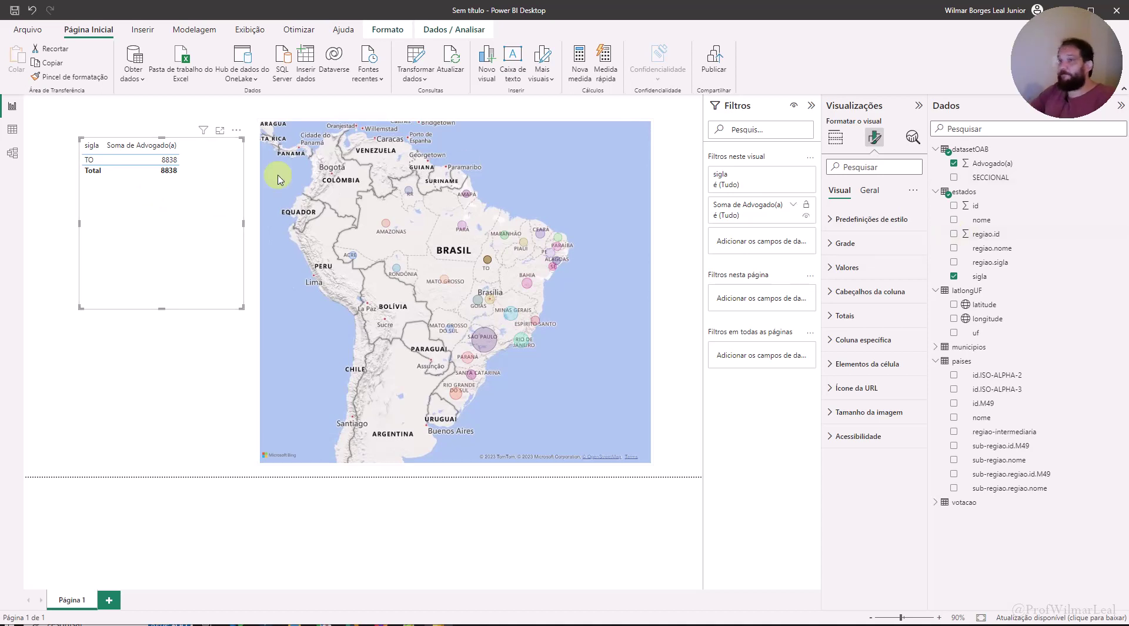
Step: Review the table relationships in Model view, then return to Data view
click(12, 129)
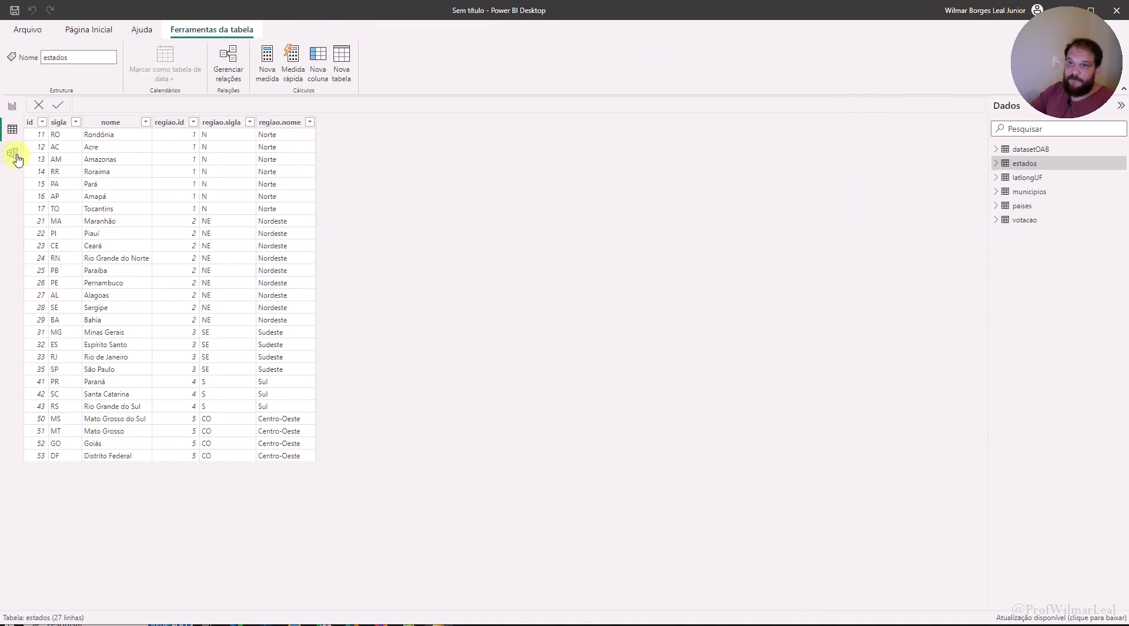
click(13, 154)
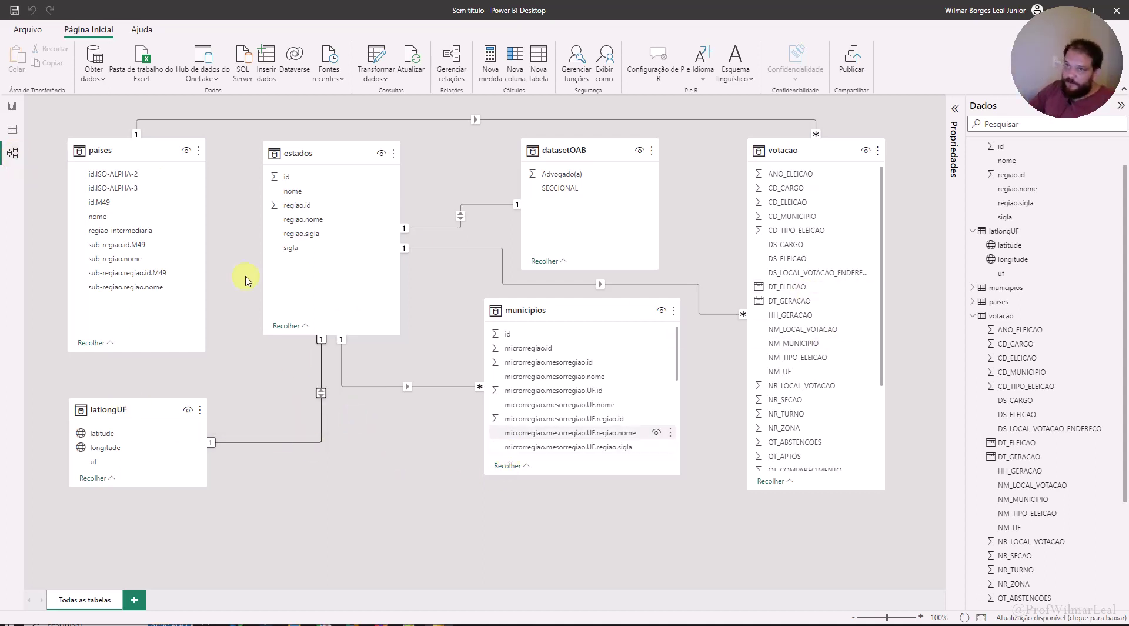
click(12, 106)
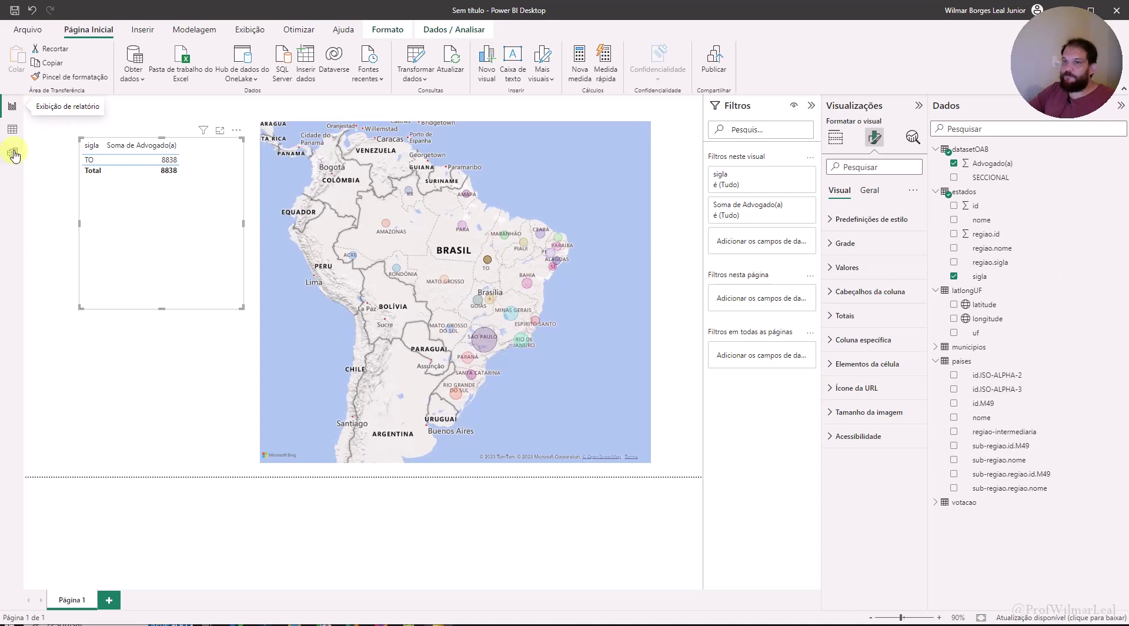
click(12, 130)
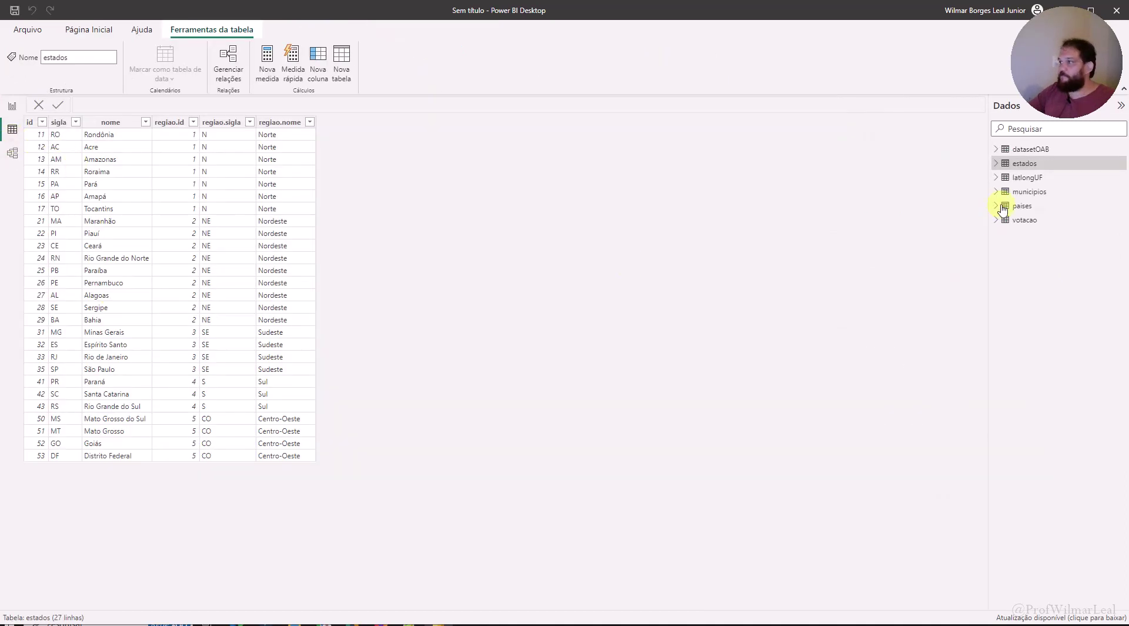
Step: Open the votacao table's data and scroll horizontally through its election-result columns
click(1026, 220)
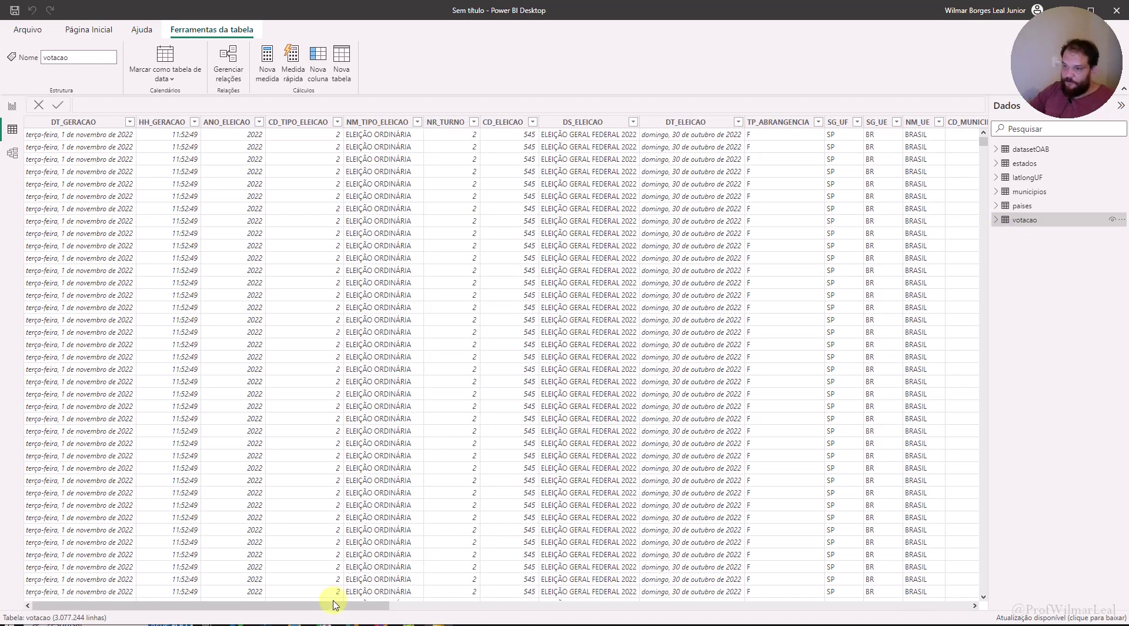
drag(340, 605, 742, 603)
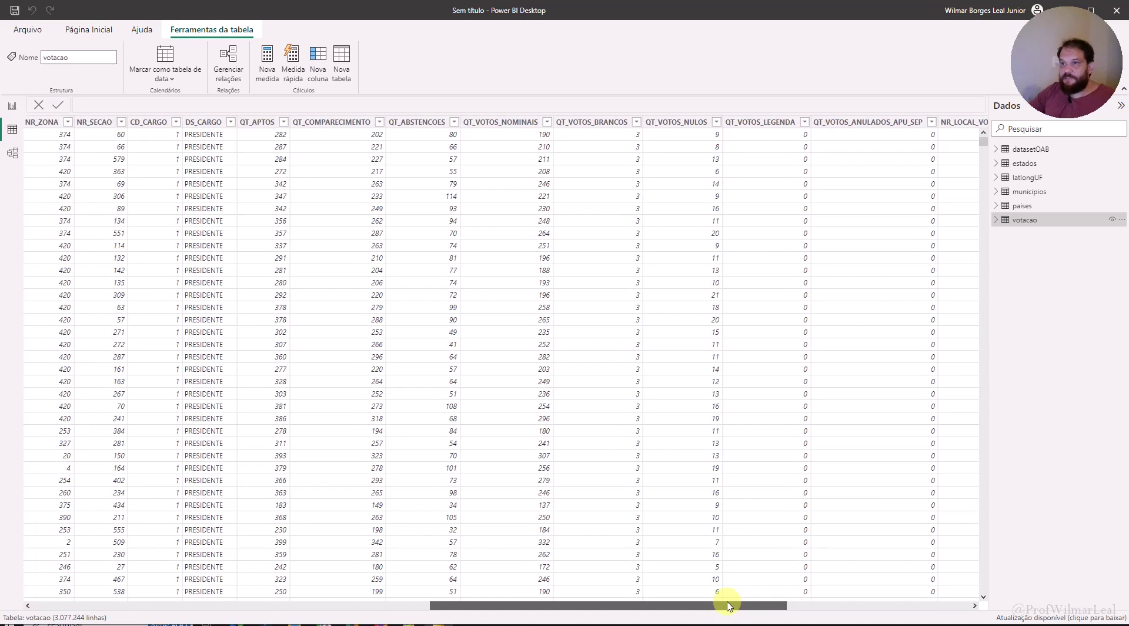
drag(742, 603, 740, 603)
scroll(838, 581, right, 5)
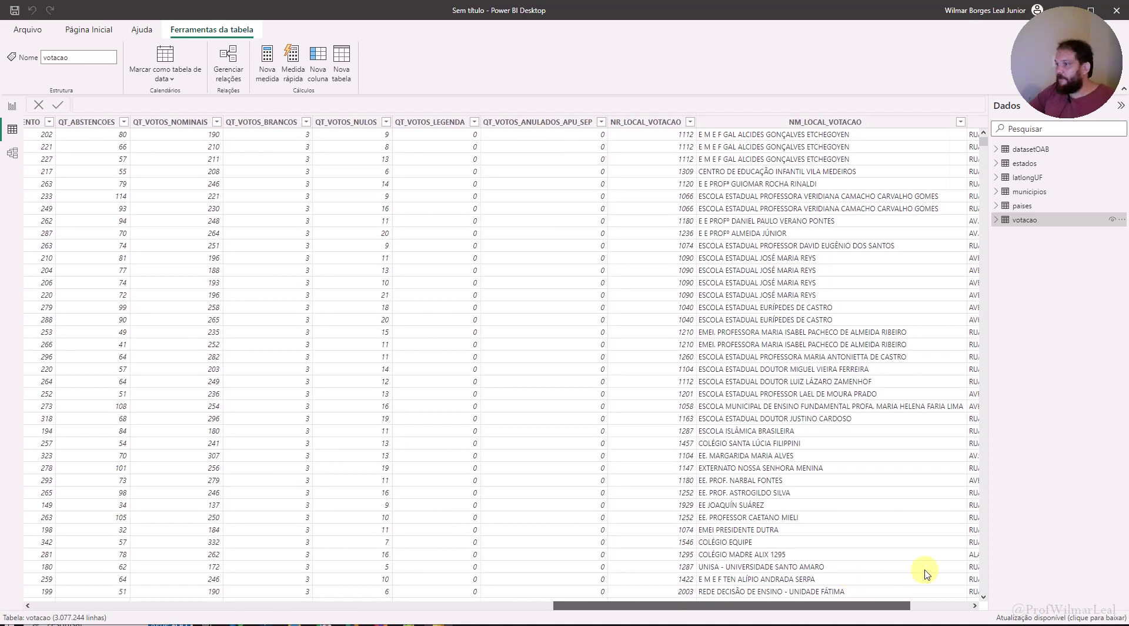
scroll(925, 573, right, 3)
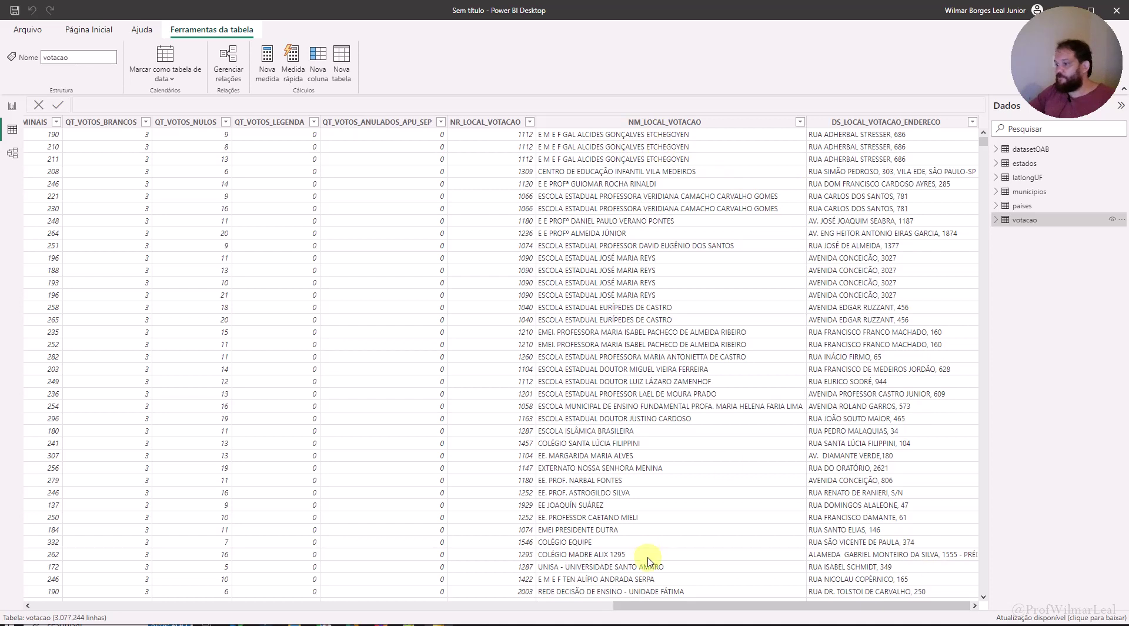
mouse_move(705, 606)
mouse_down()
mouse_move(784, 612)
mouse_move(510, 623)
mouse_move(845, 619)
mouse_up()
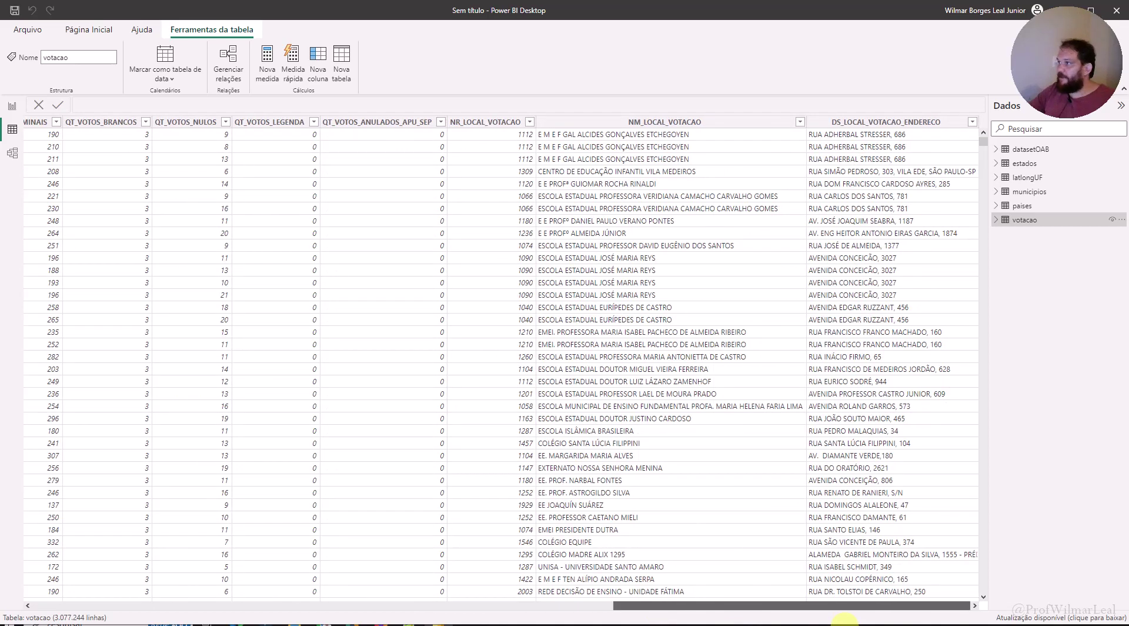
drag(829, 621, 307, 622)
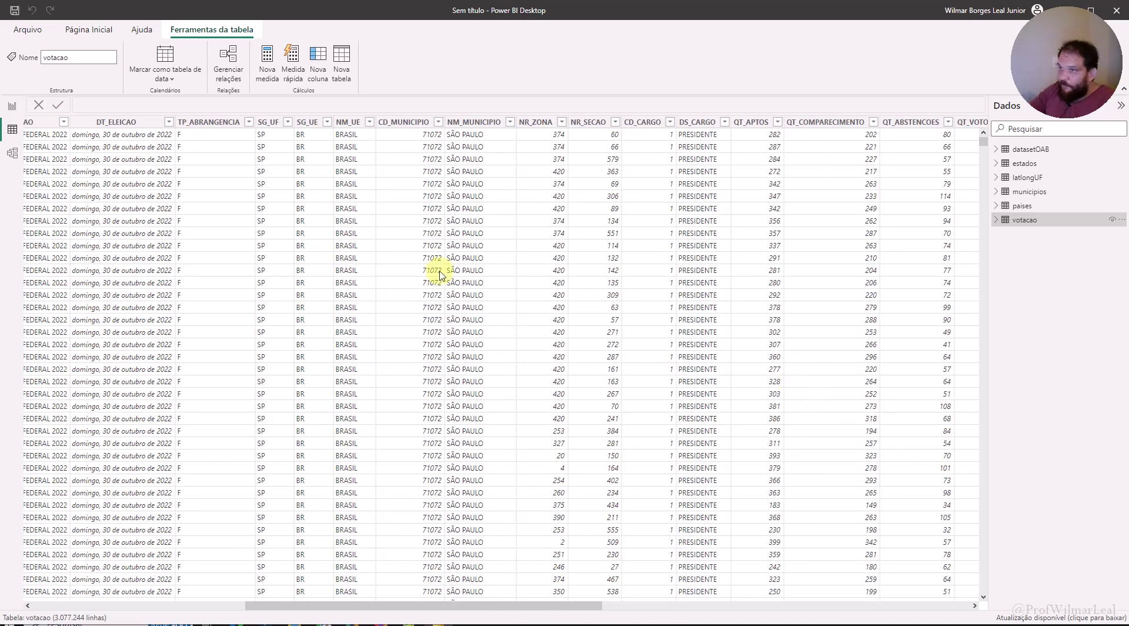
mouse_move(504, 606)
mouse_down()
mouse_move(957, 601)
mouse_move(662, 587)
mouse_move(454, 595)
mouse_up()
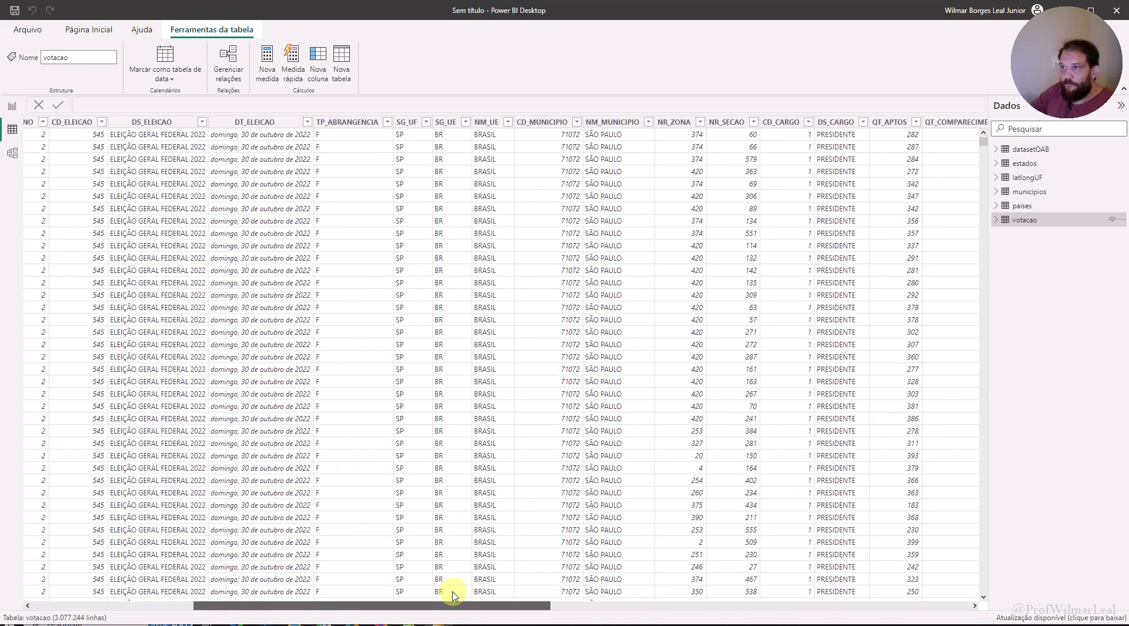
mouse_move(451, 595)
mouse_down()
mouse_move(315, 586)
mouse_move(1067, 567)
mouse_up()
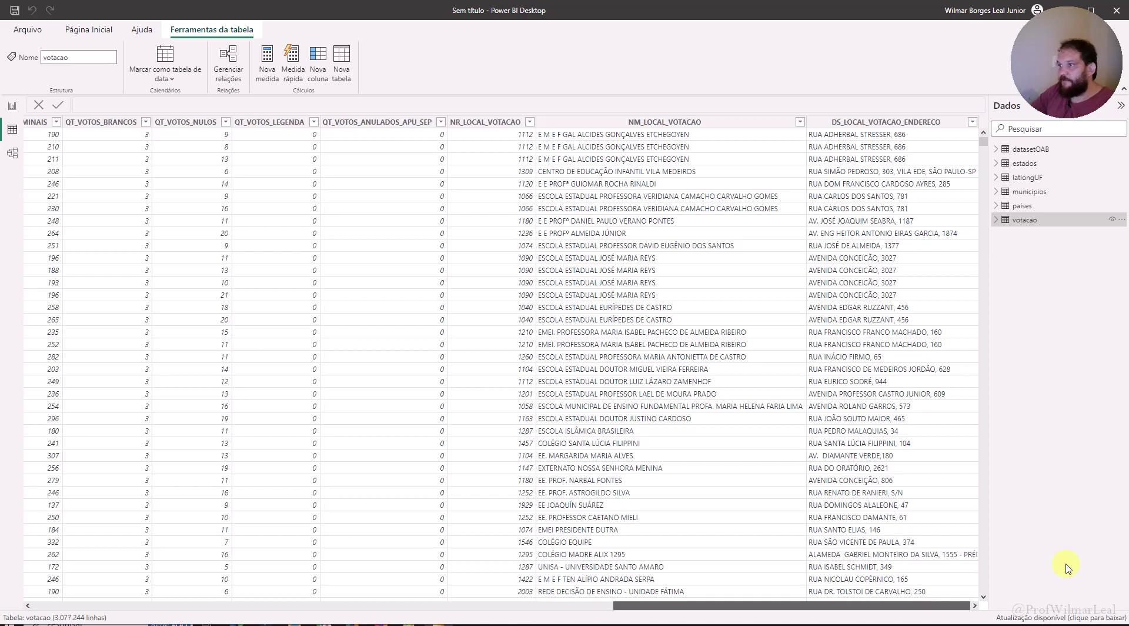
drag(1067, 567, 34, 408)
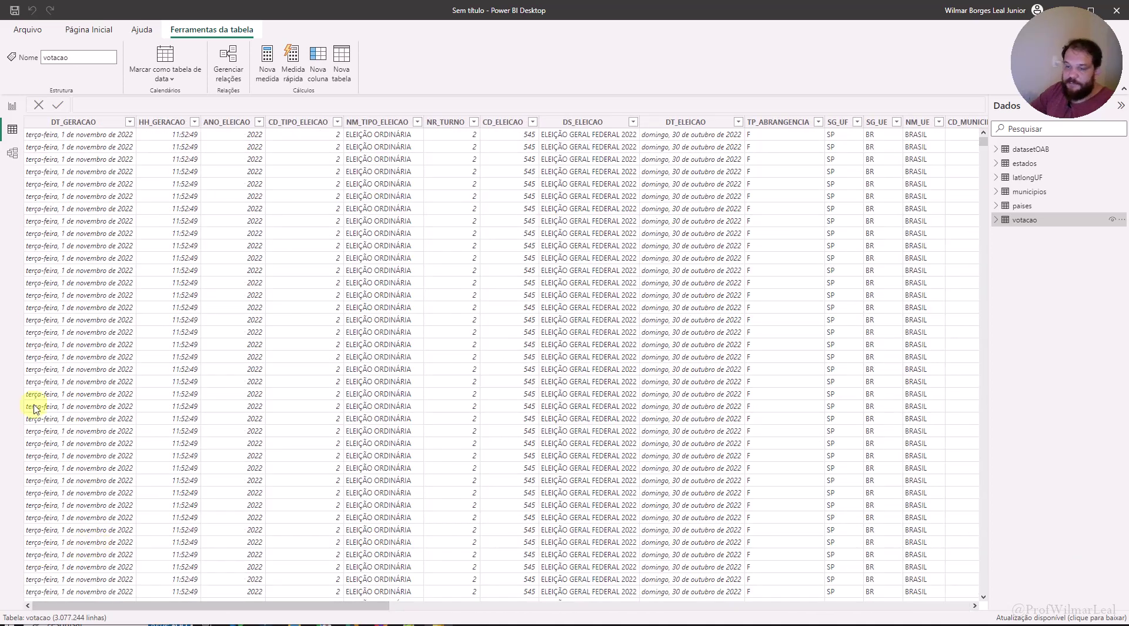
Step: Go back to the Página 1 report and deselect the table visual
click(14, 105)
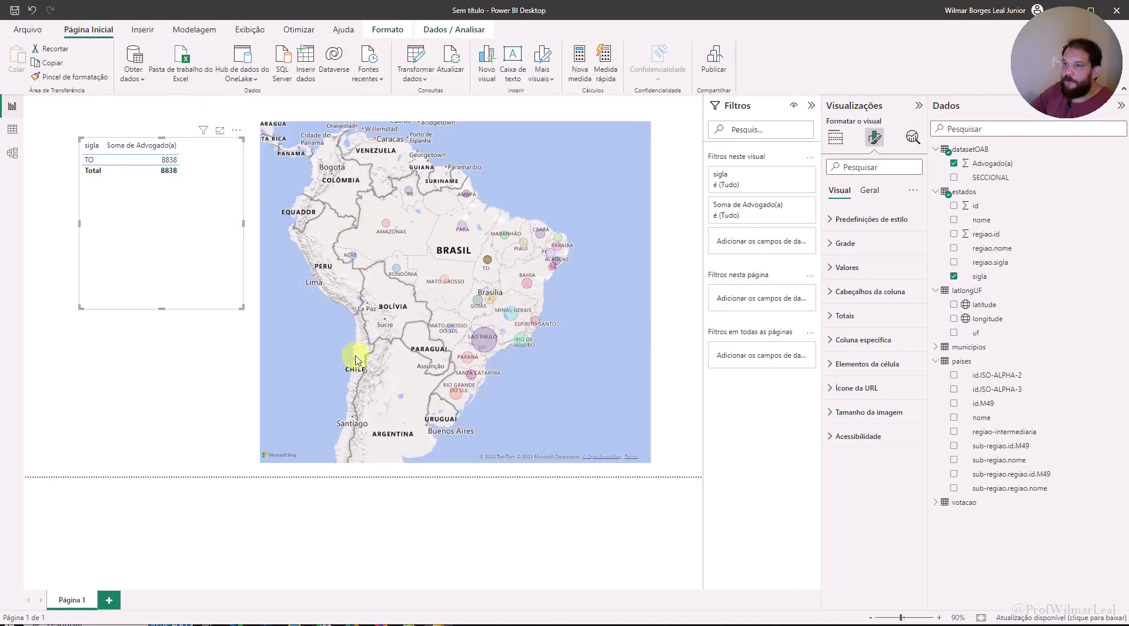
click(167, 380)
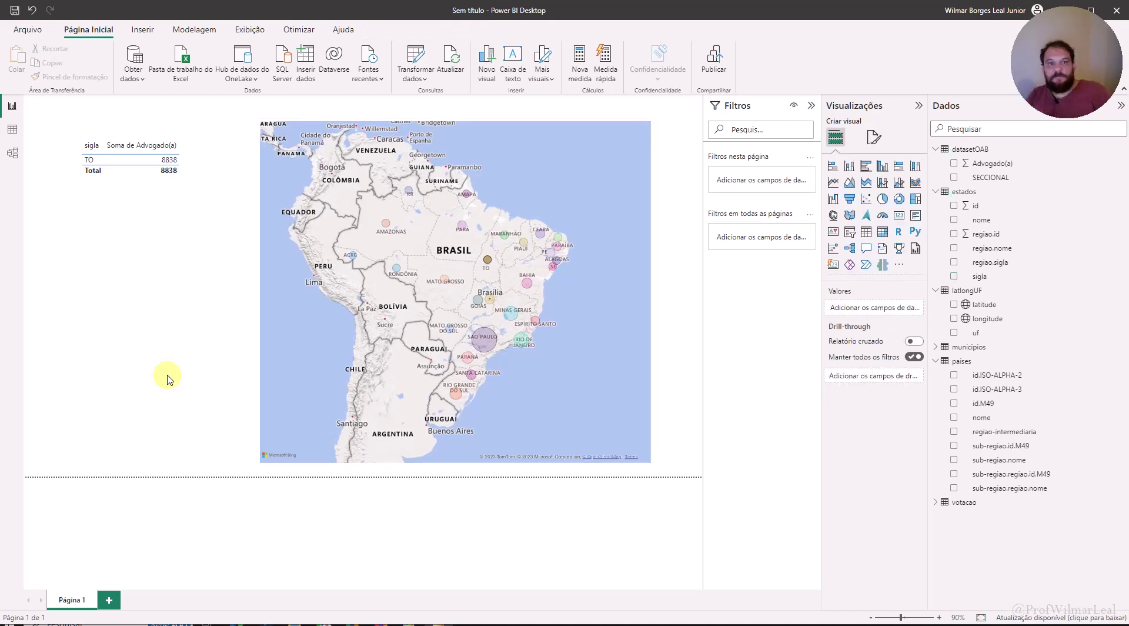